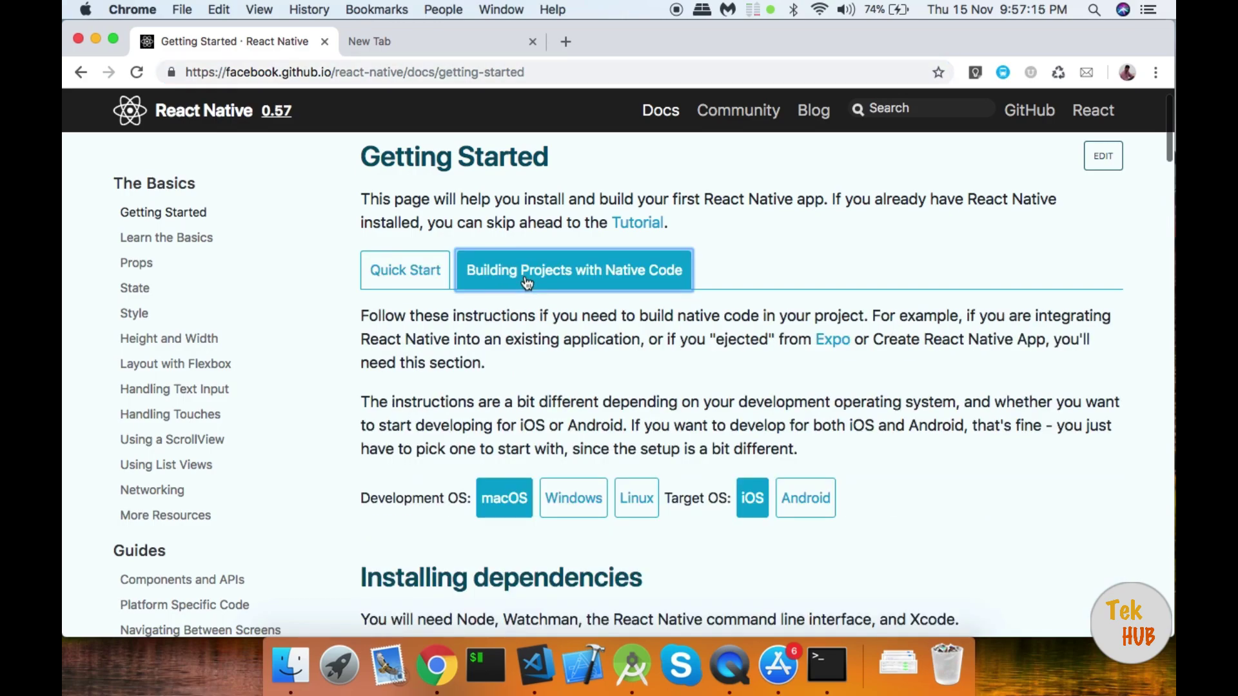
# Step: Show the Quick Start instructions on the Getting Started page and look over the Expo CLI commands
pyautogui.click(410, 282)
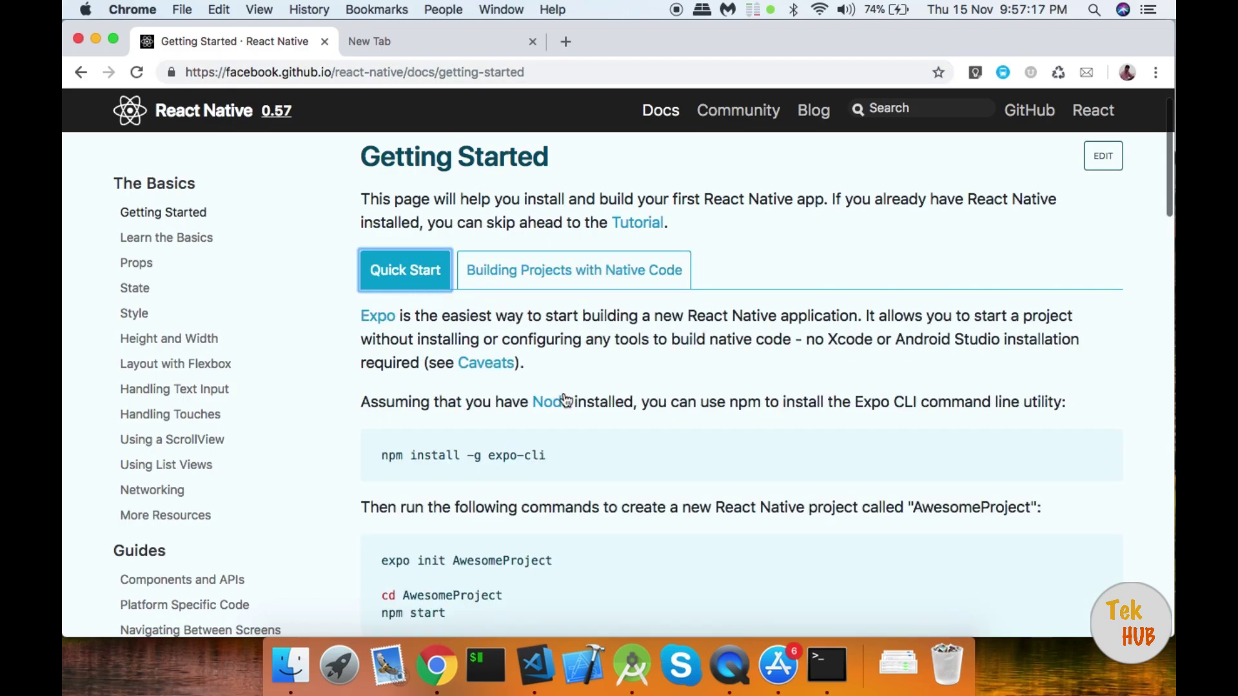
pyautogui.scroll(-3, 659, 460)
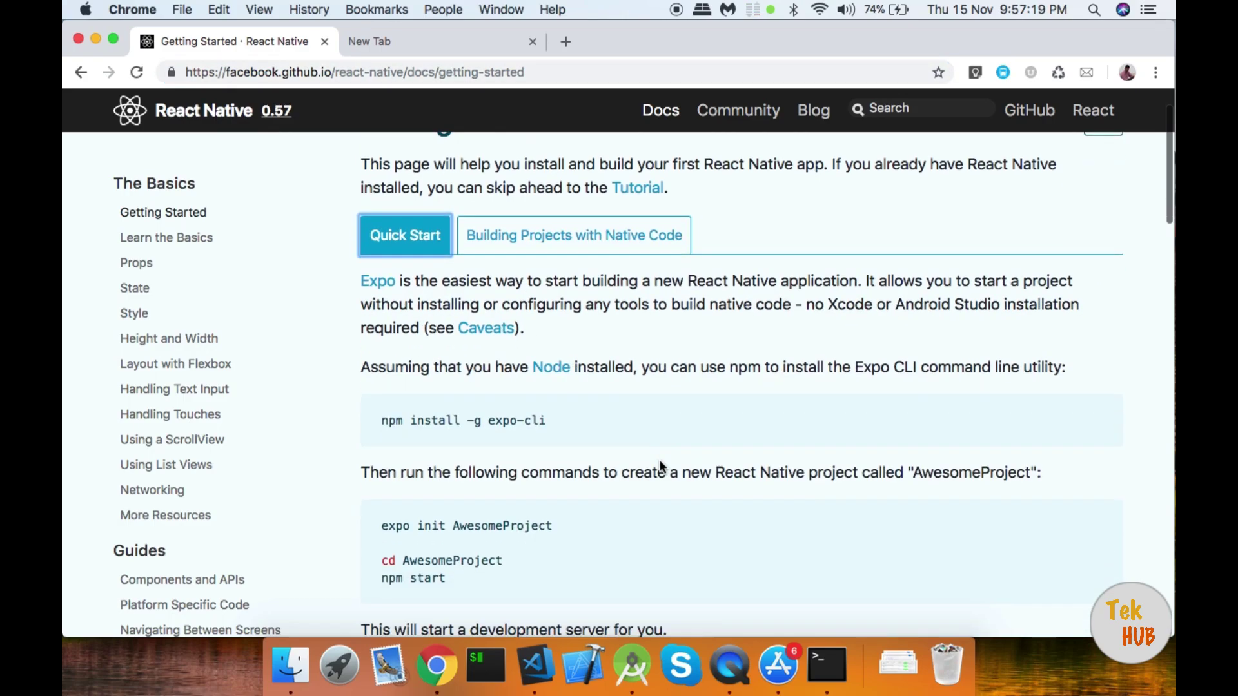
pyautogui.scroll(3, 658, 459)
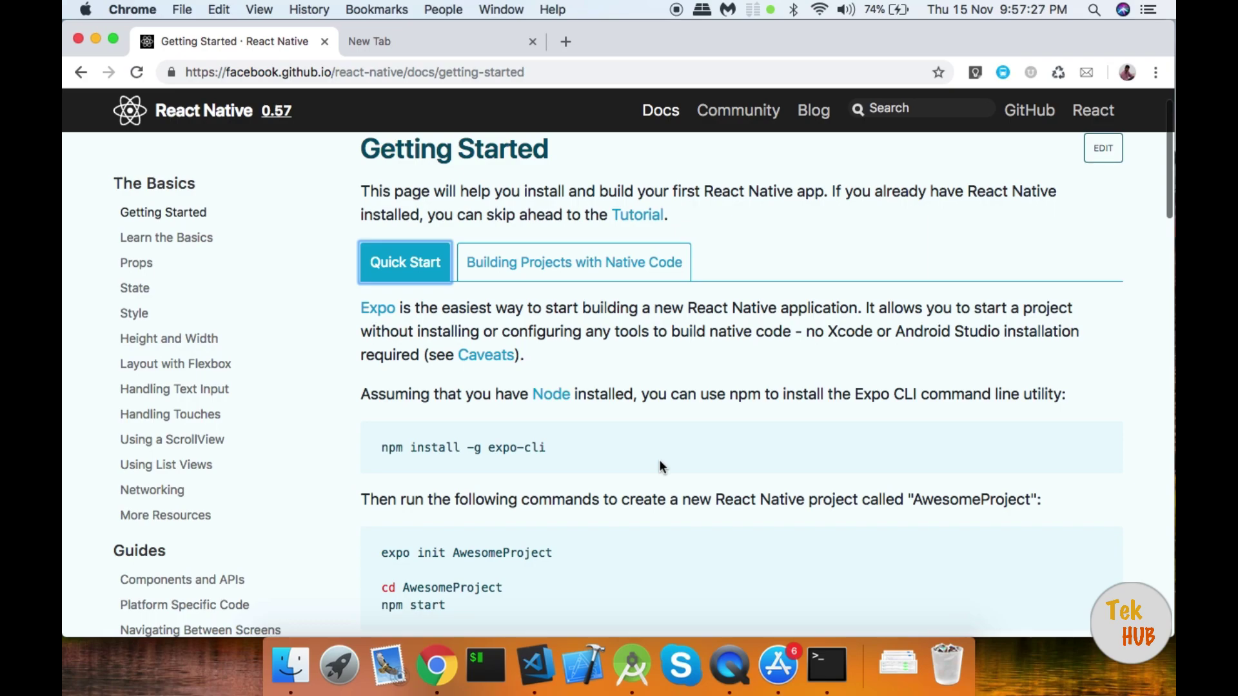
# Step: Switch to the Building Projects with Native Code instructions and read through the introduction and OS options
pyautogui.click(547, 278)
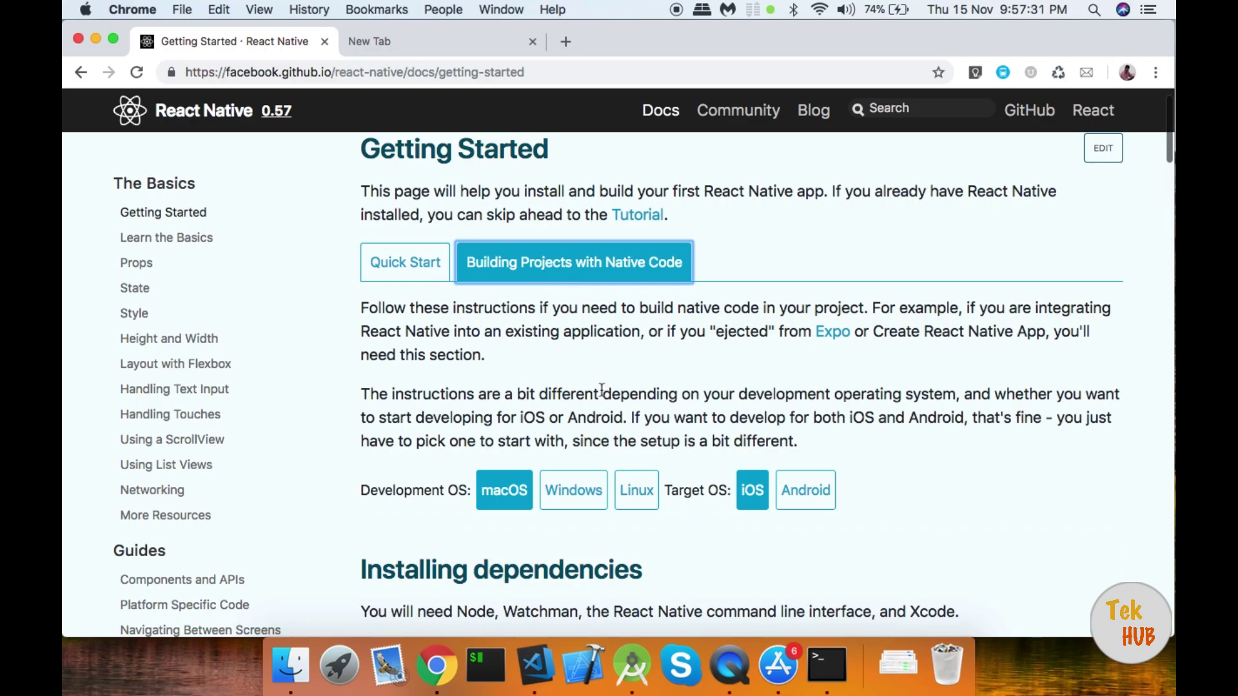
pyautogui.scroll(-3, 601, 390)
pyautogui.scroll(-1, 602, 390)
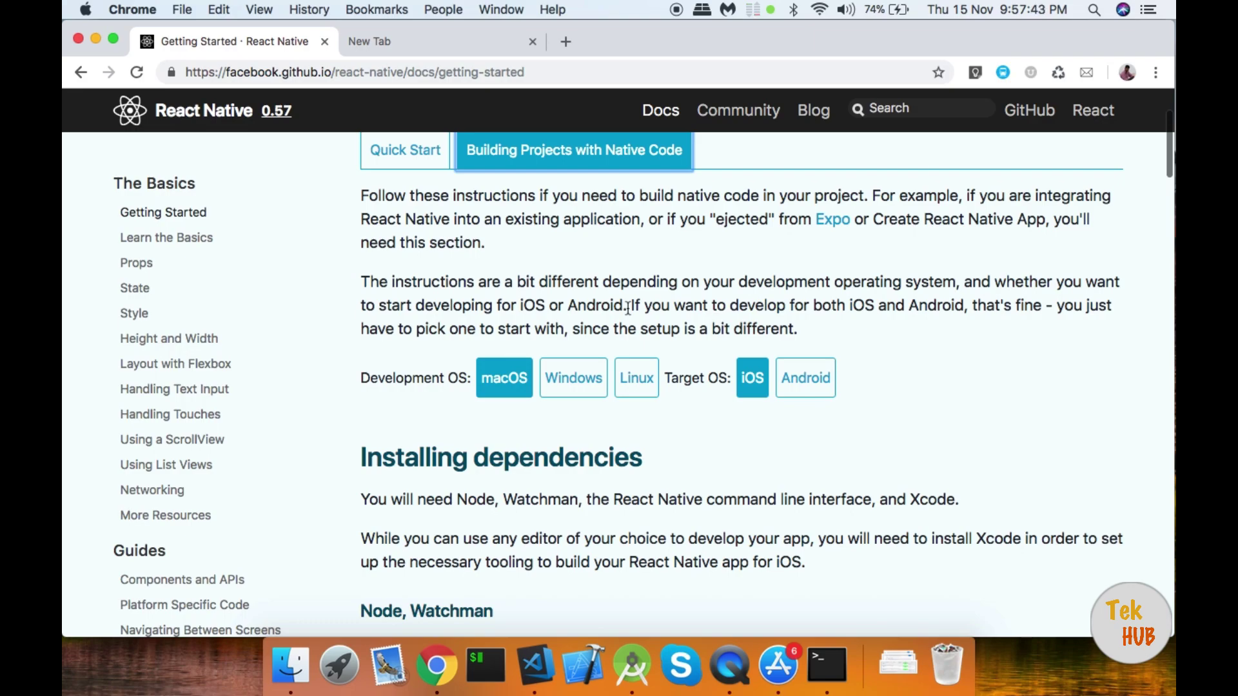
pyautogui.scroll(3, 628, 308)
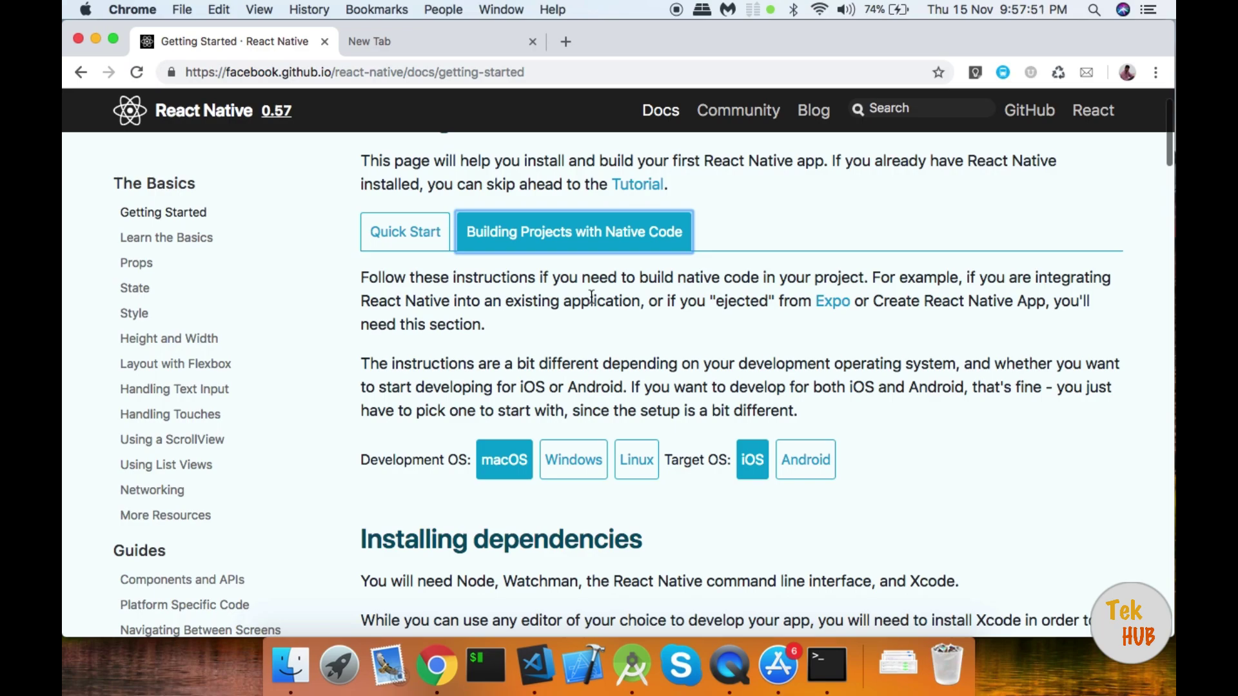
pyautogui.scroll(-4, 591, 296)
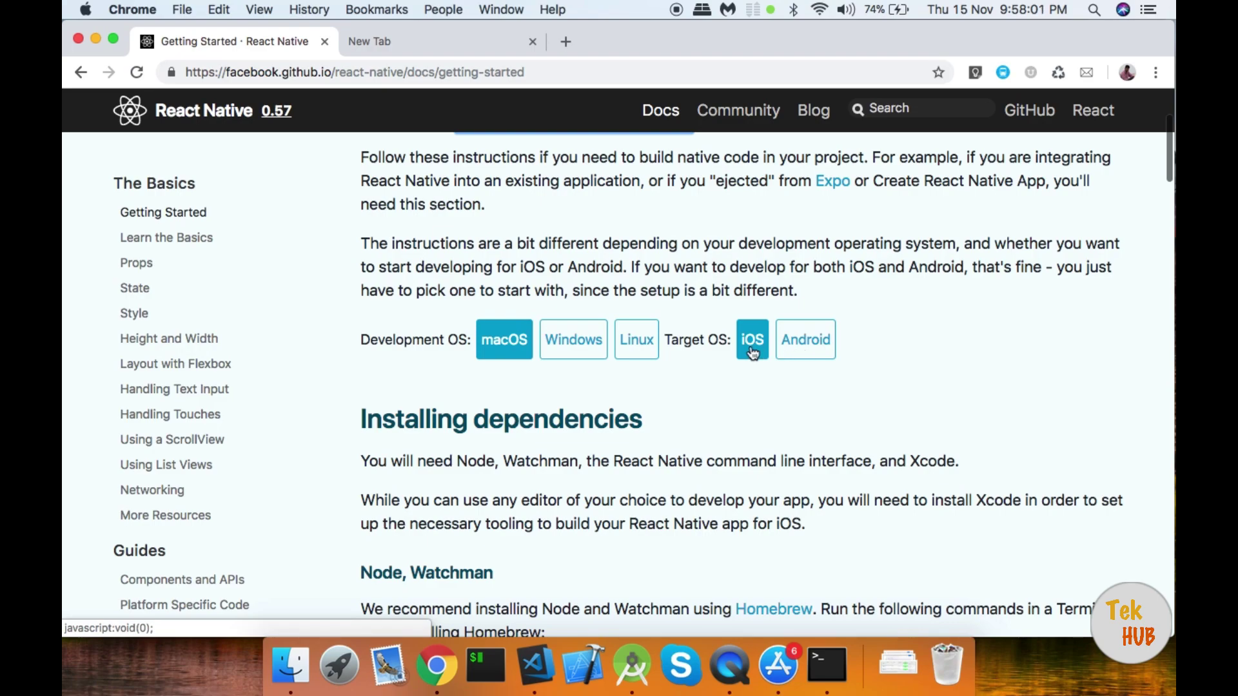
# Step: Compare the setup instructions for Windows and Linux with iOS and Android targets, and return to macOS with iOS
pyautogui.click(805, 354)
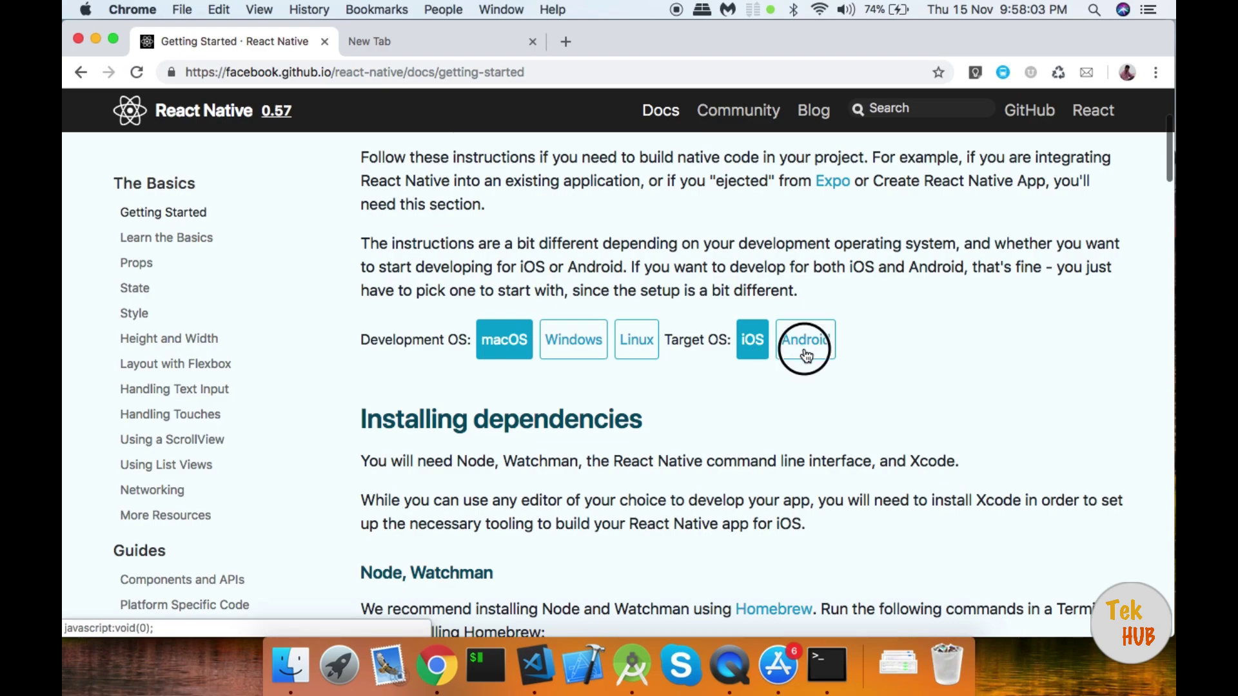
pyautogui.click(752, 342)
pyautogui.click(597, 351)
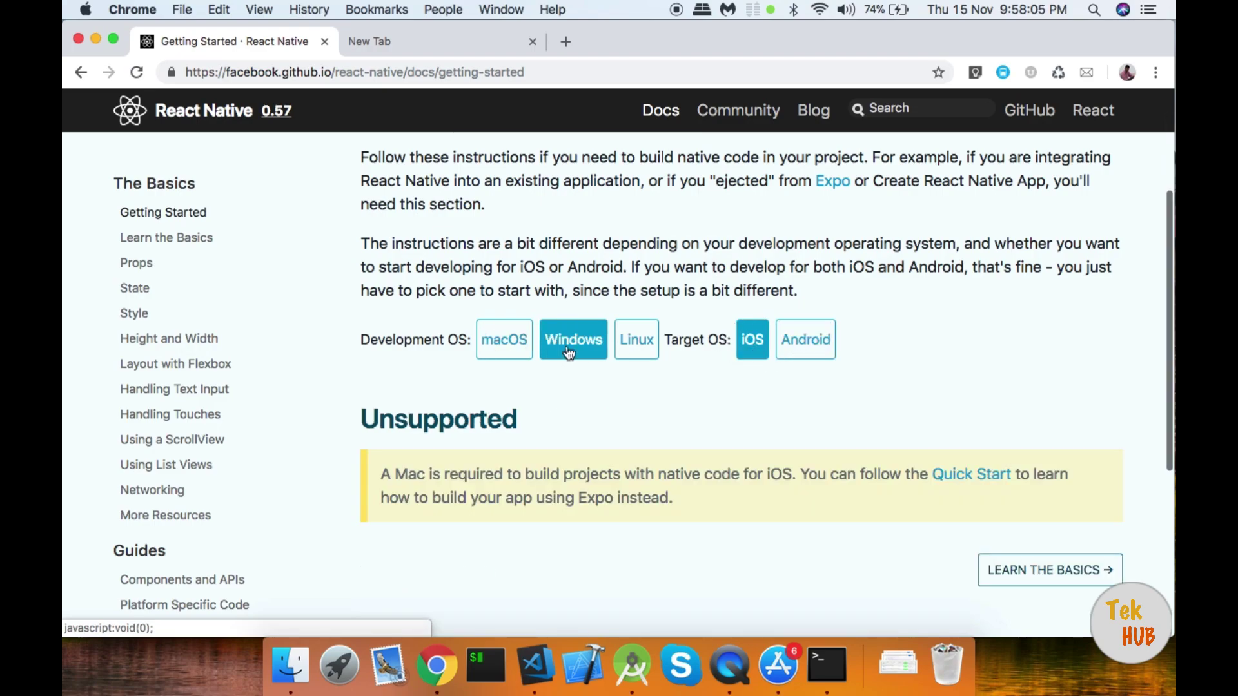
pyautogui.click(797, 354)
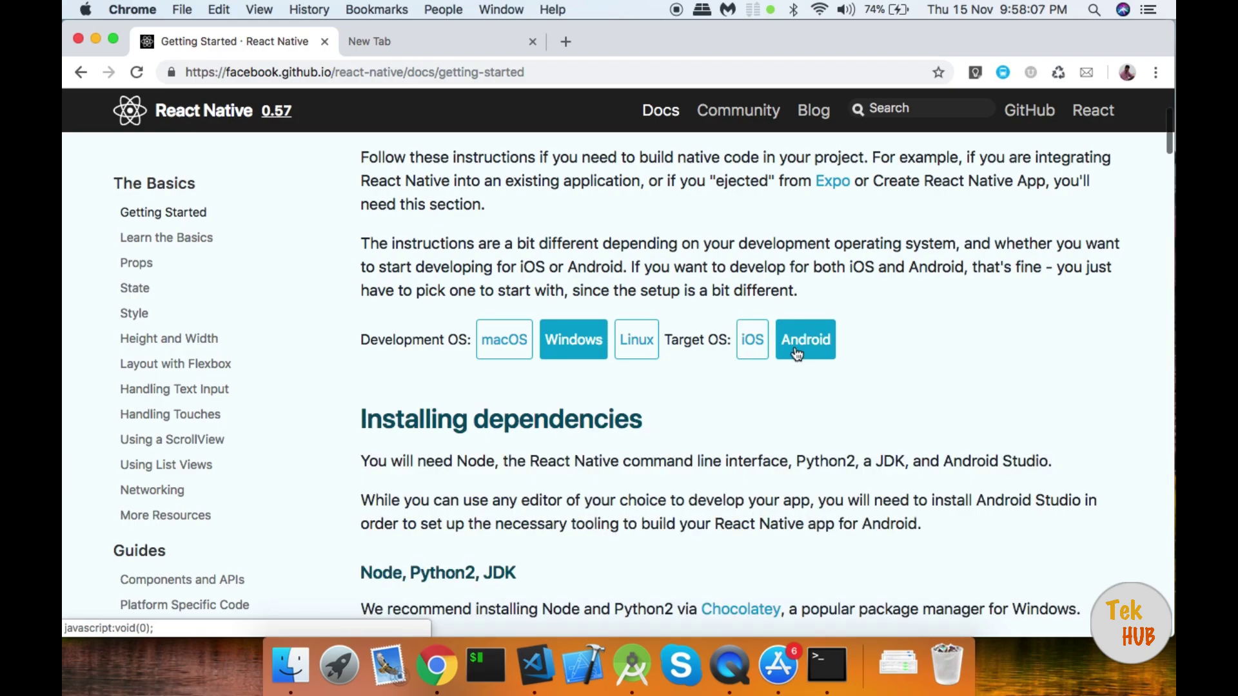
pyautogui.click(645, 348)
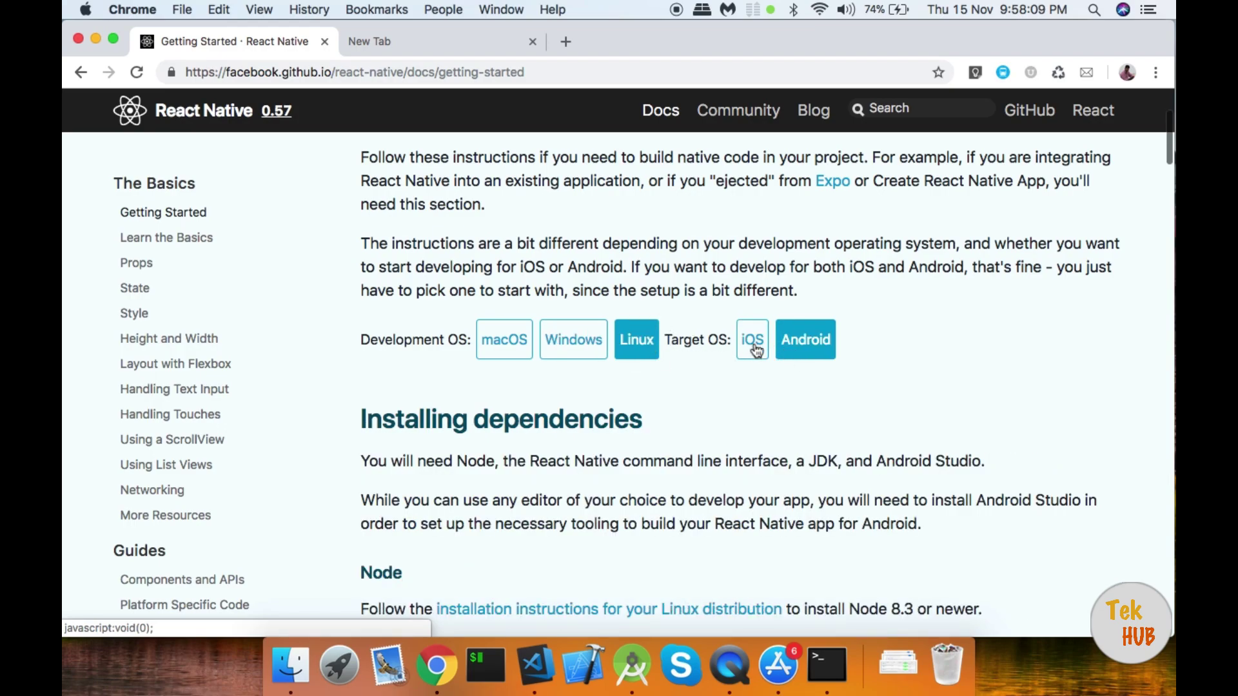
pyautogui.click(755, 349)
pyautogui.click(507, 336)
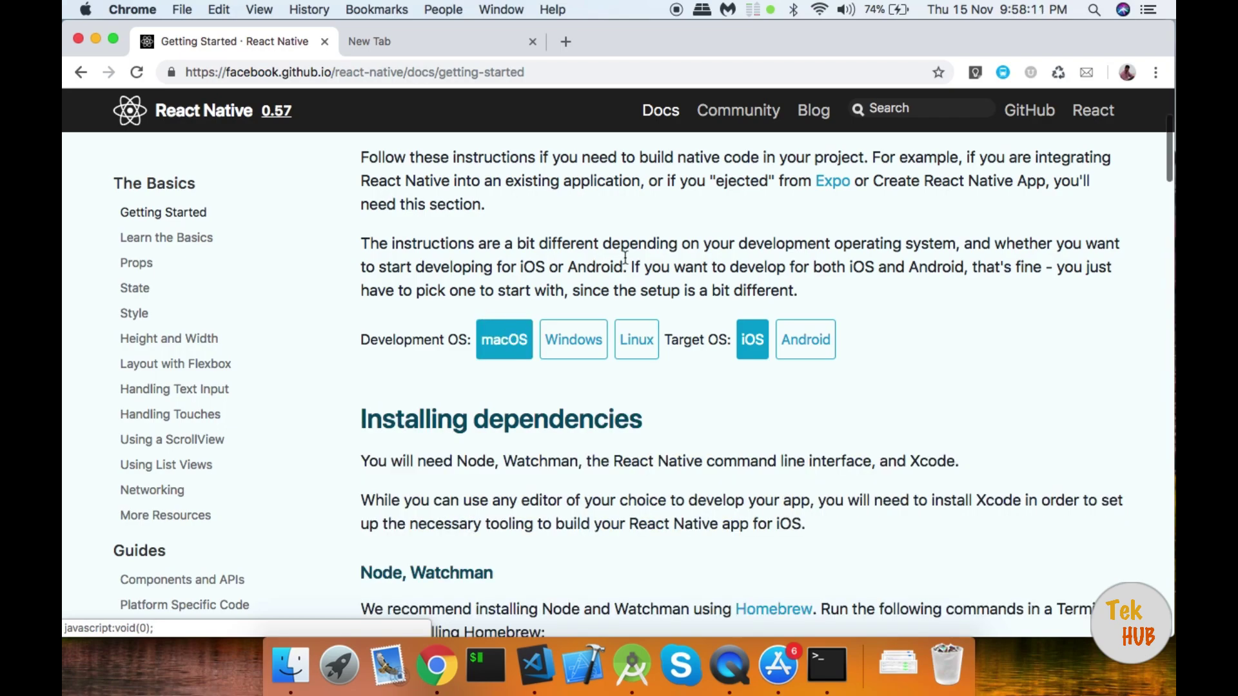
# Step: Check the macOS dependency instructions for the Android target, and set the target OS back to iOS
pyautogui.scroll(3, 641, 301)
pyautogui.scroll(-10, 641, 301)
pyautogui.scroll(2, 641, 301)
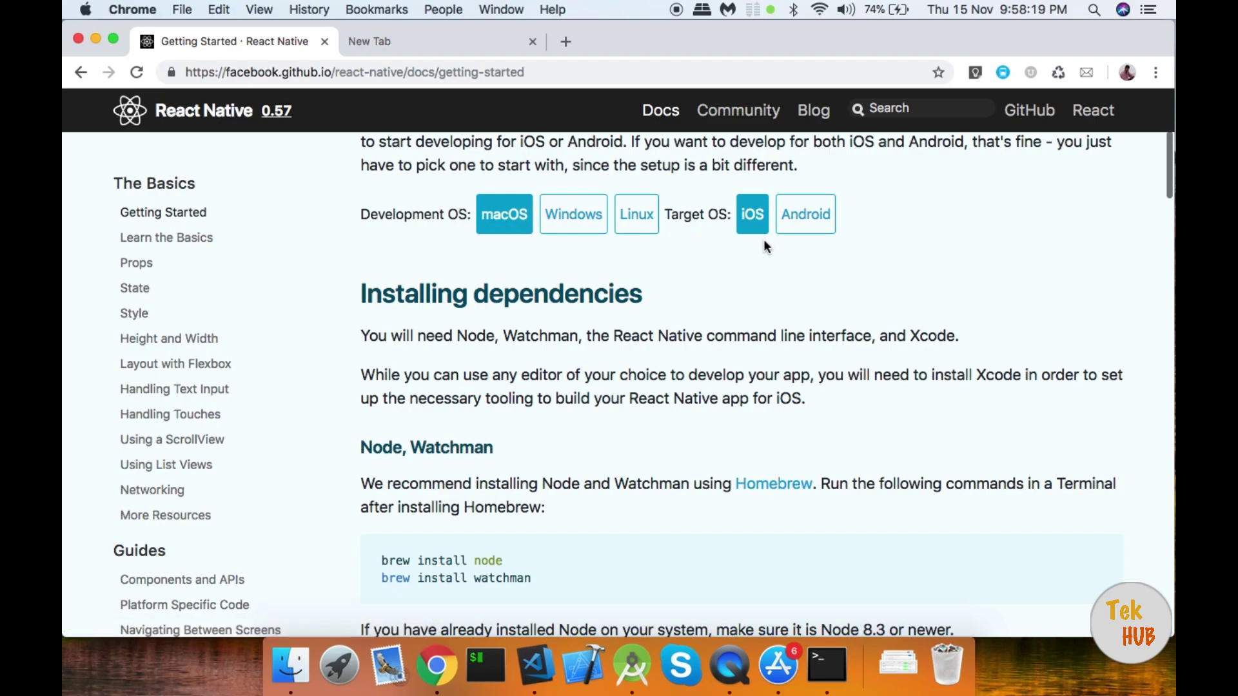
pyautogui.scroll(-3, 566, 348)
pyautogui.scroll(3, 566, 349)
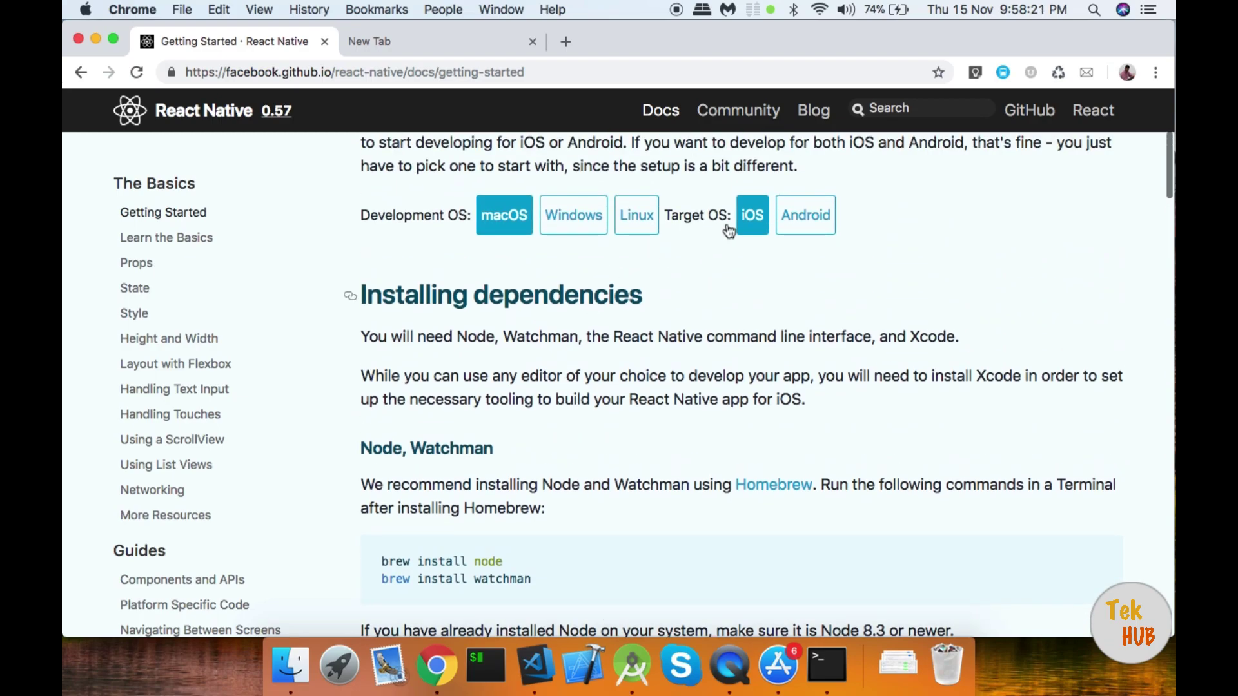
pyautogui.click(781, 223)
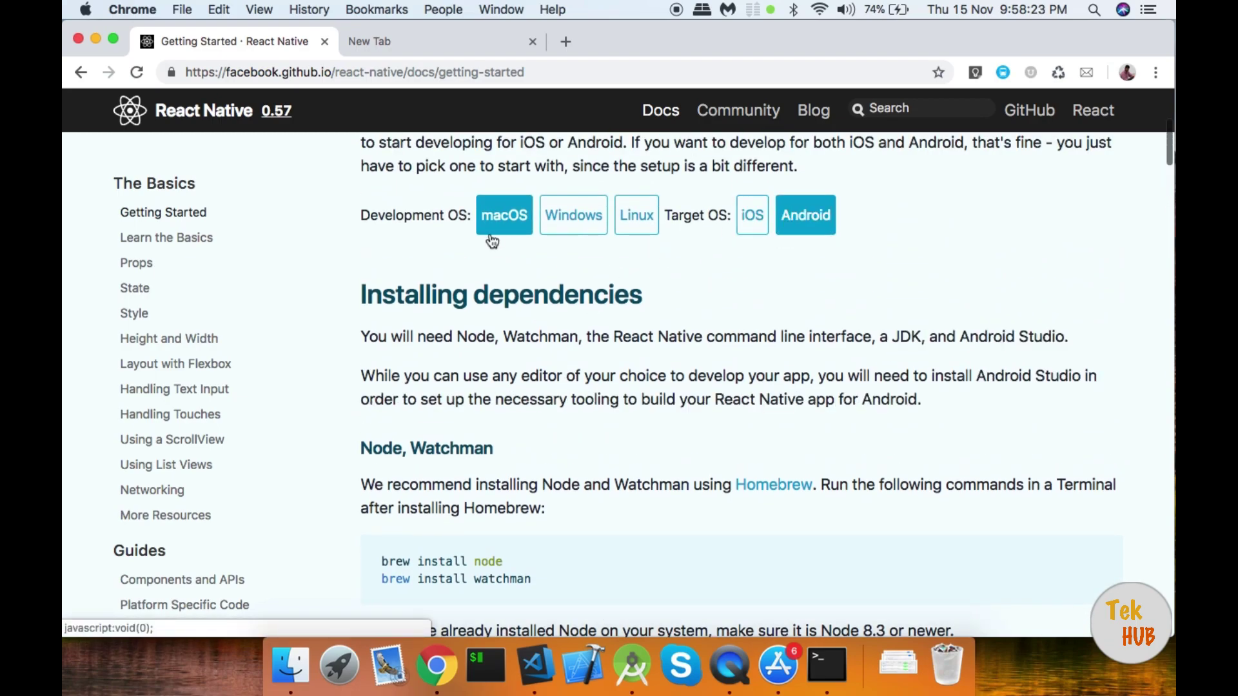
pyautogui.click(752, 223)
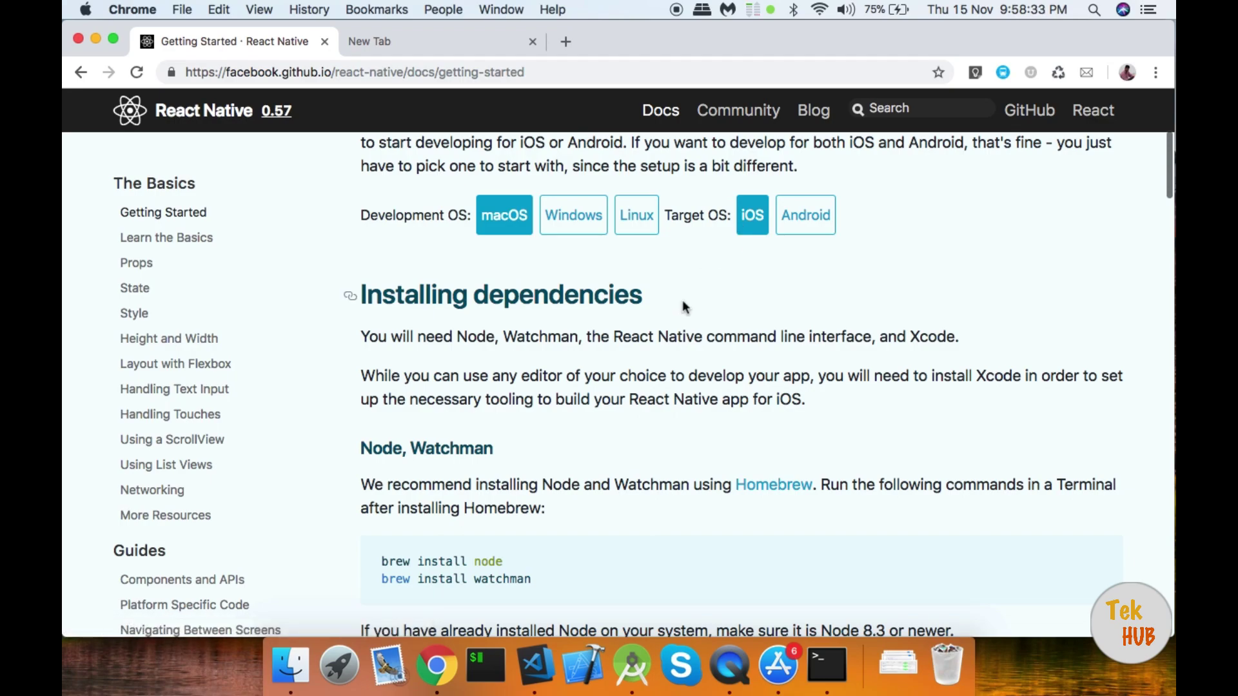
# Step: Open the Homebrew link from the Node, Watchman section in a new tab and switch to that page
pyautogui.scroll(-5, 683, 307)
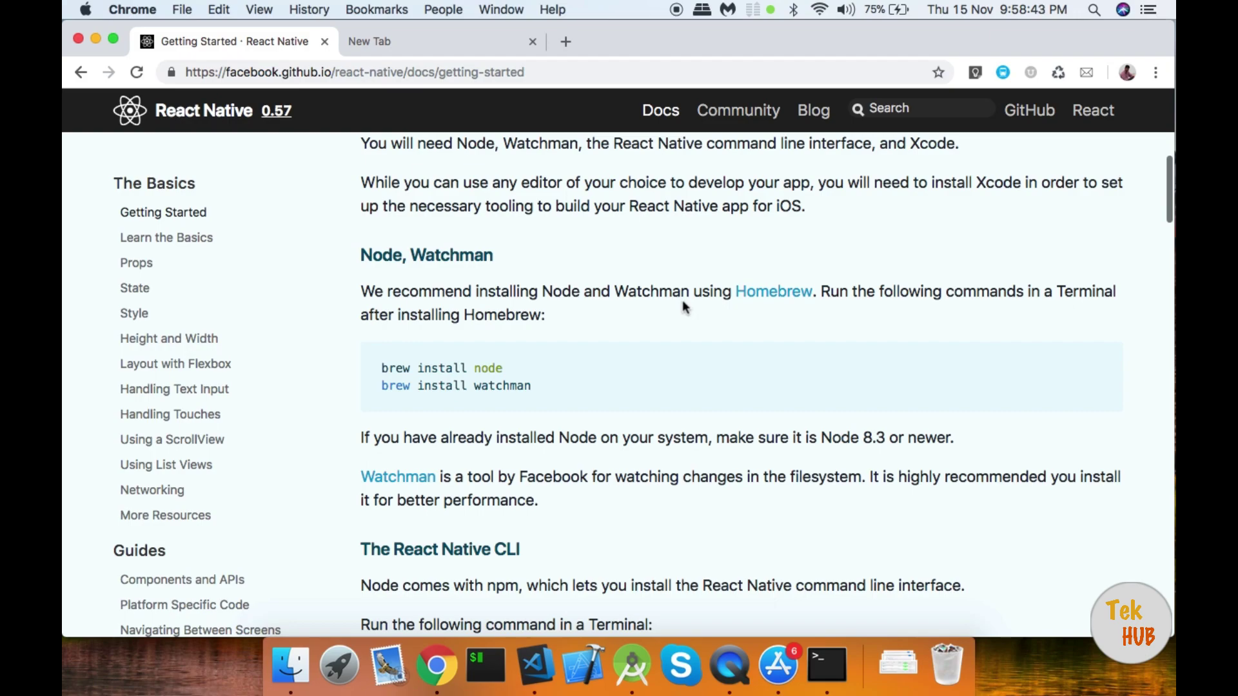
pyautogui.doubleClick(437, 369)
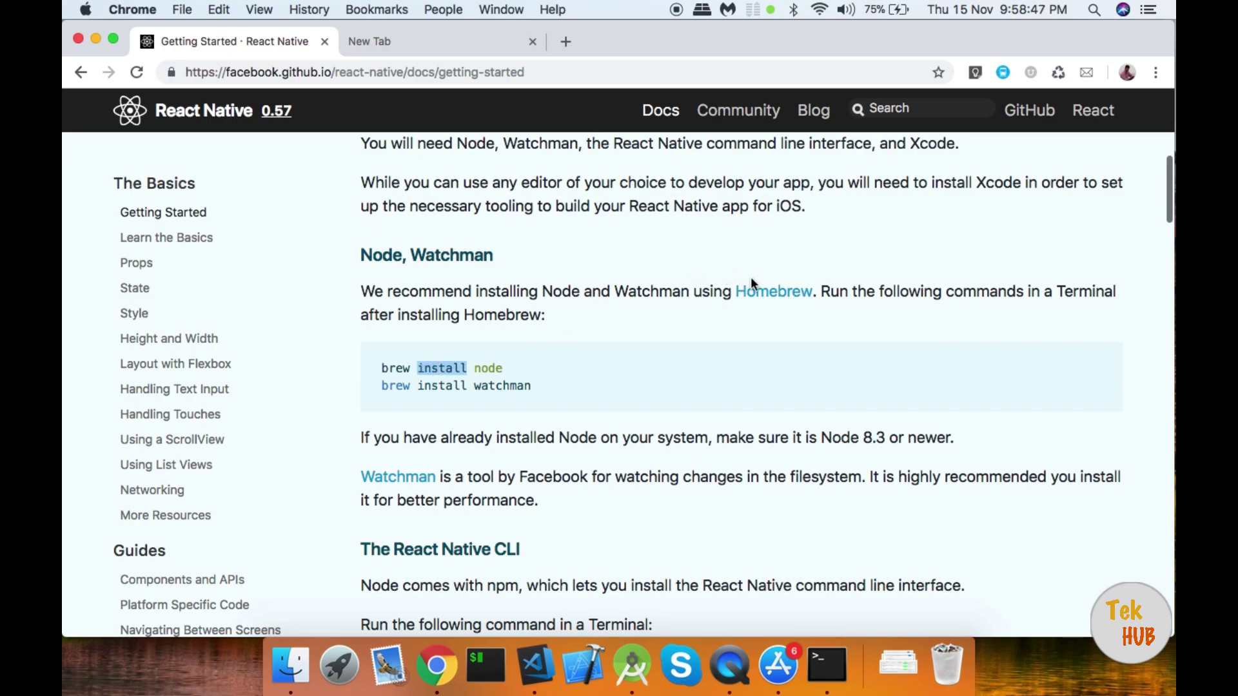
pyautogui.rightClick(770, 295)
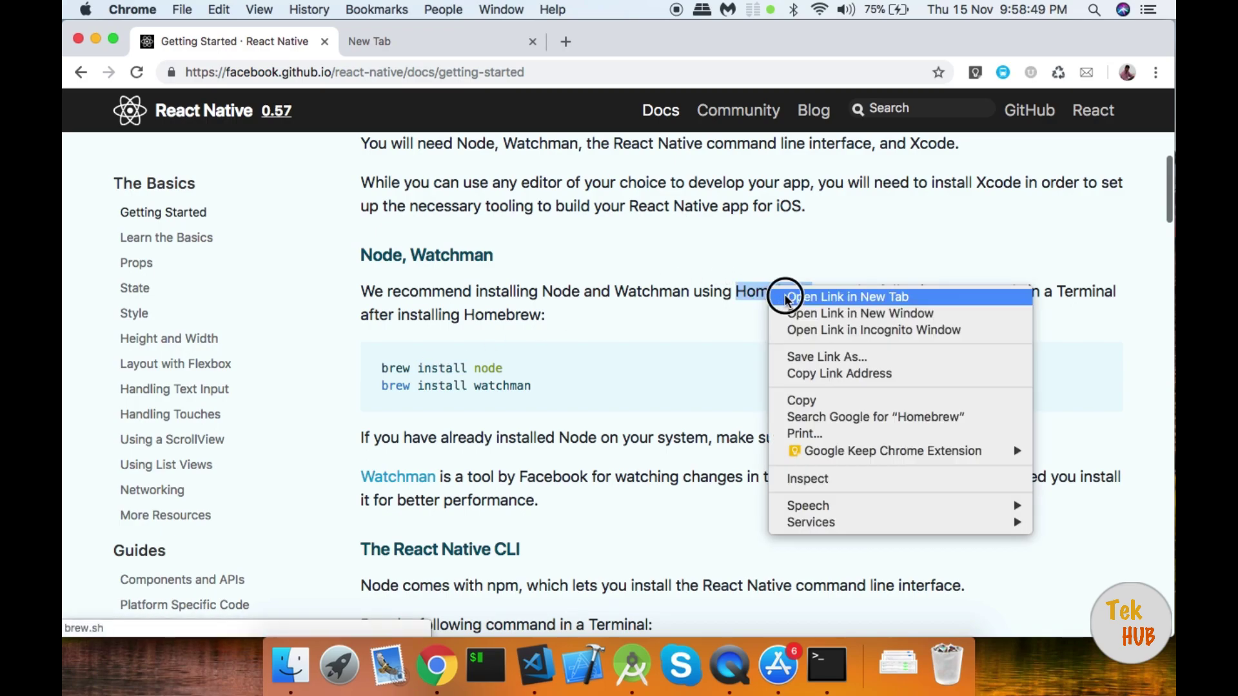
pyautogui.click(784, 296)
pyautogui.click(644, 339)
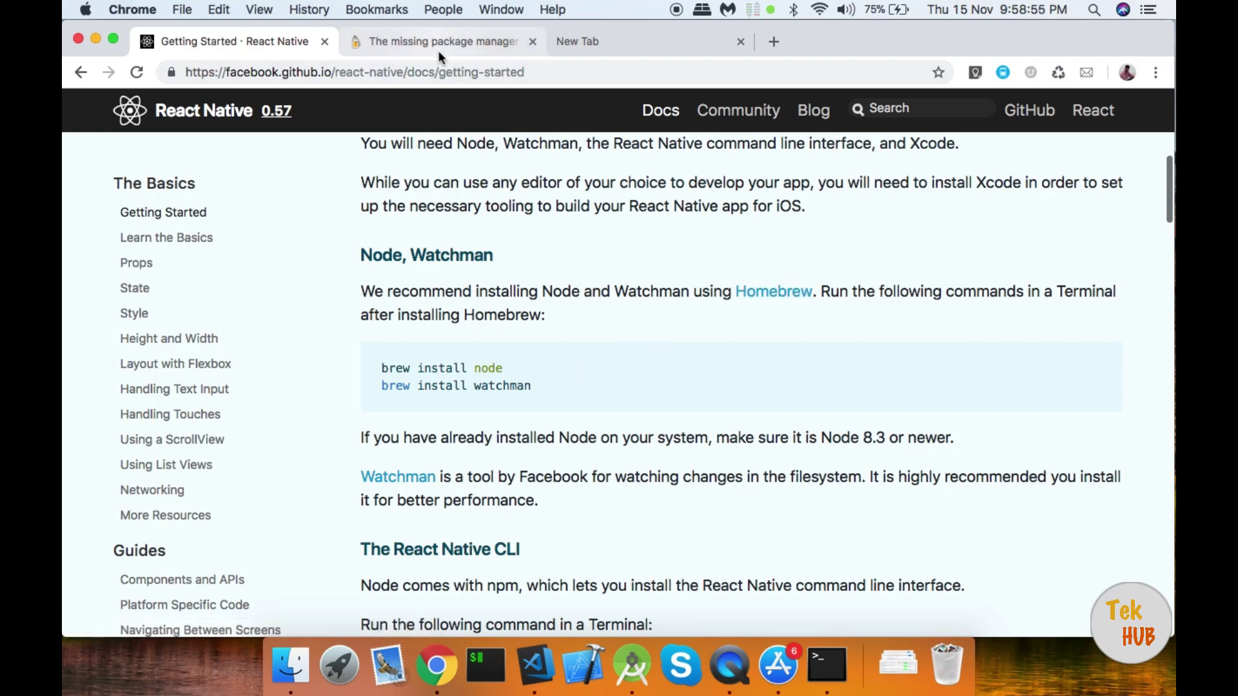
pyautogui.click(414, 42)
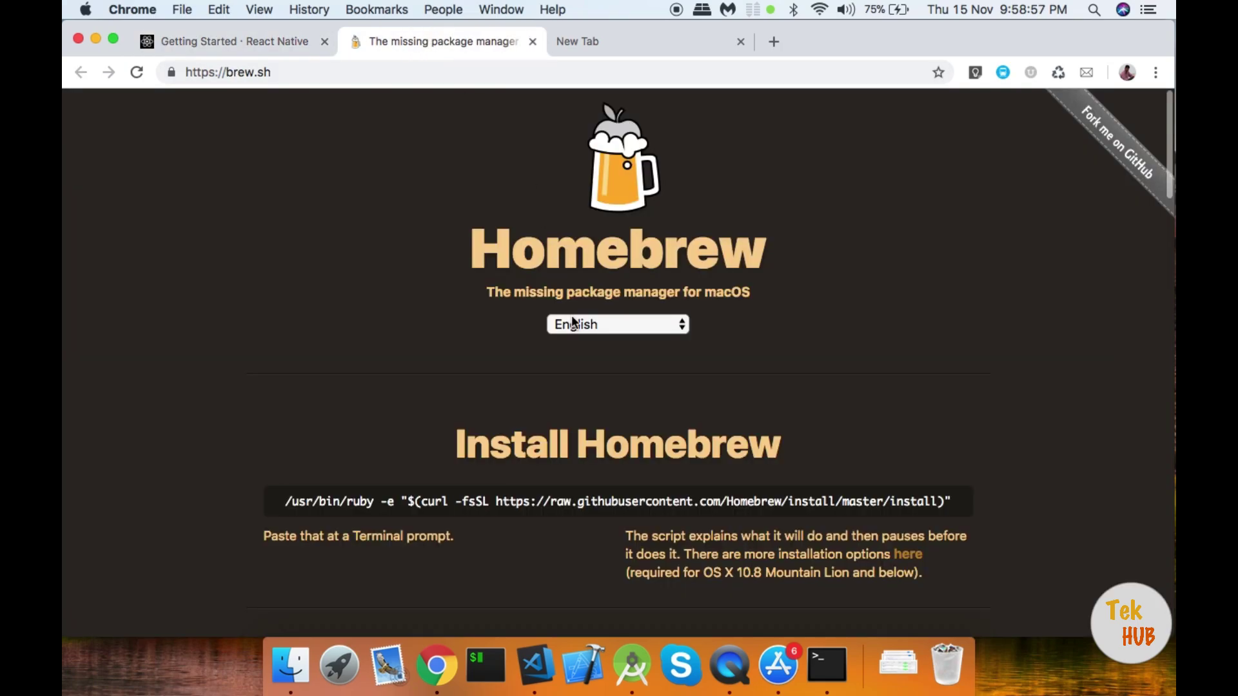
# Step: Highlight the Homebrew install command on brew.sh and return to the React Native Getting Started page
pyautogui.scroll(-3, 562, 482)
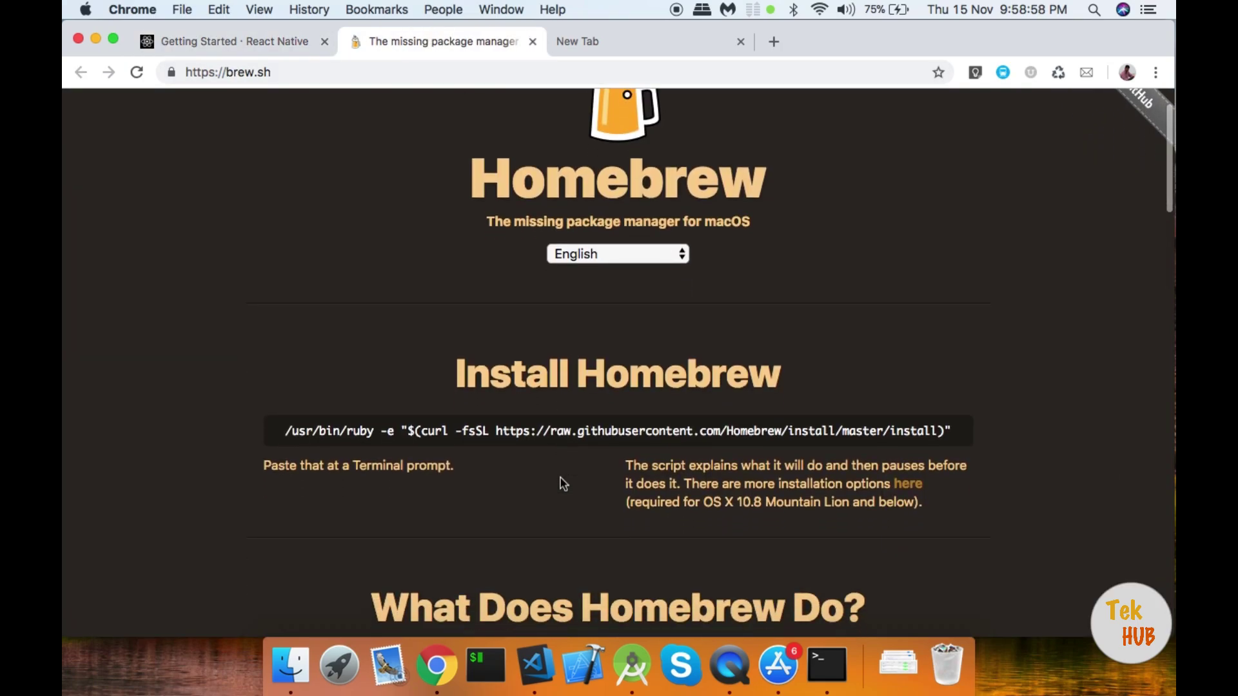
pyautogui.tripleClick(667, 444)
pyautogui.scroll(-5, 667, 444)
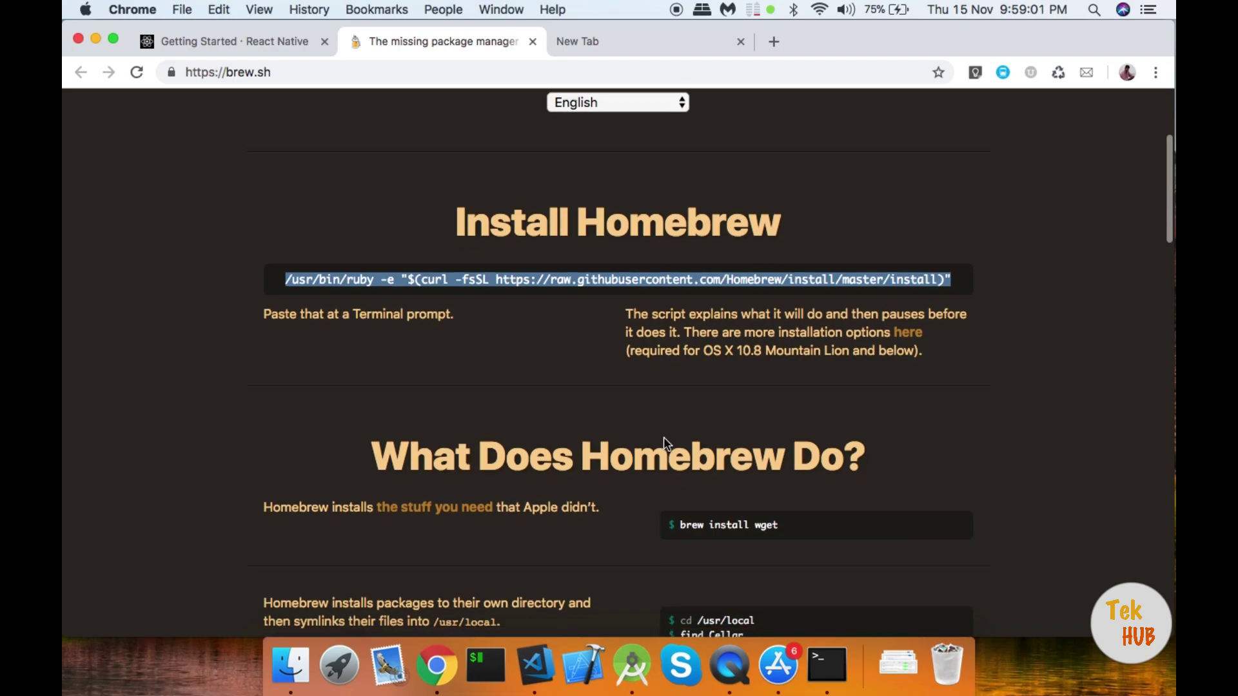
pyautogui.click(278, 43)
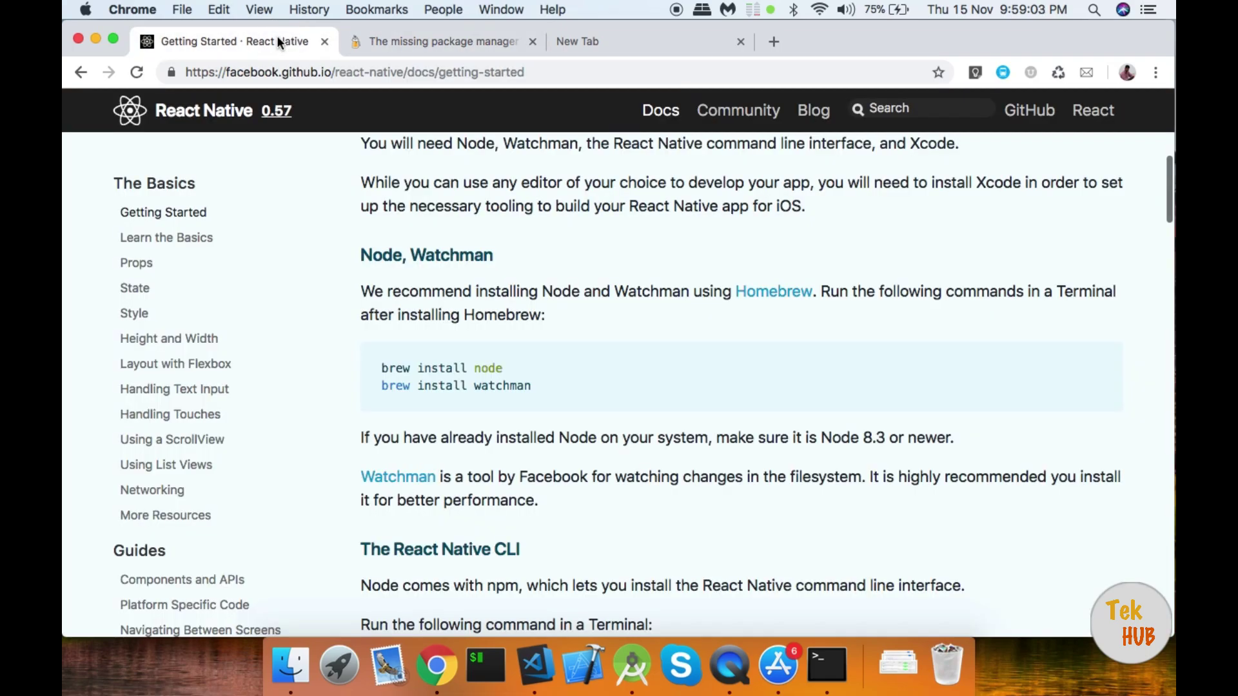
# Step: Highlight the "brew install node" and "brew install watchman" commands in the Node, Watchman section
pyautogui.doubleClick(401, 366)
pyautogui.click(826, 664)
pyautogui.click(849, 362)
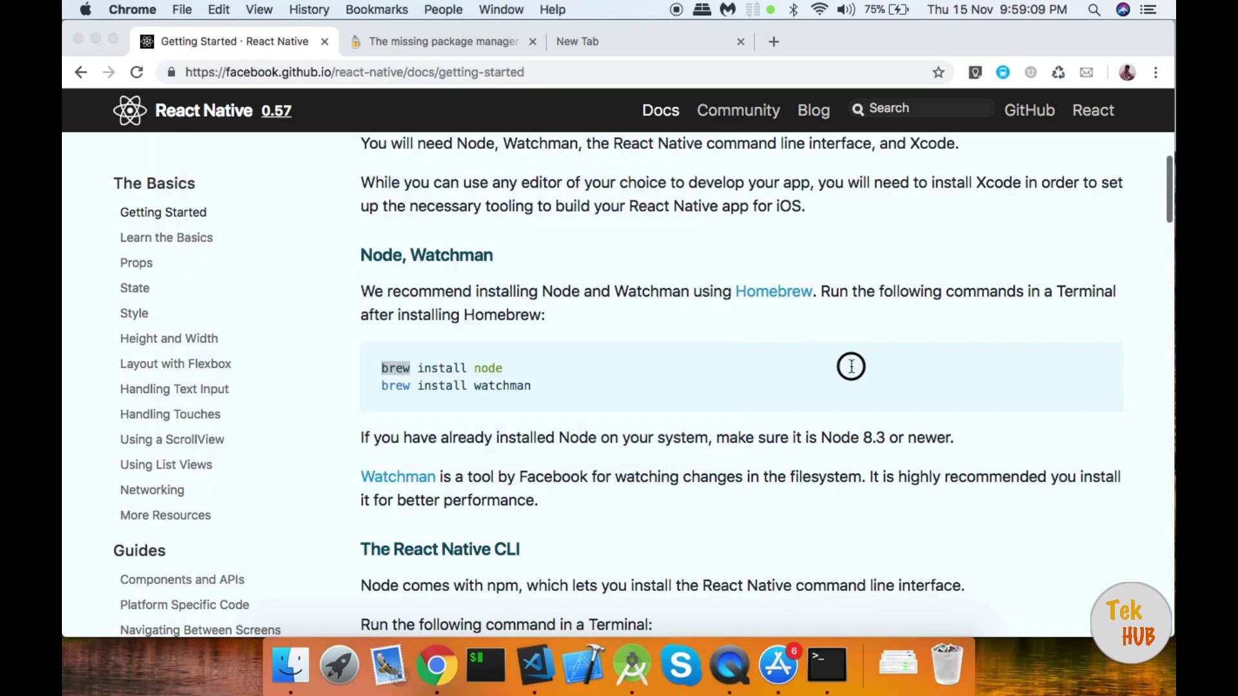
pyautogui.moveTo(378, 369); pyautogui.dragTo(507, 372)
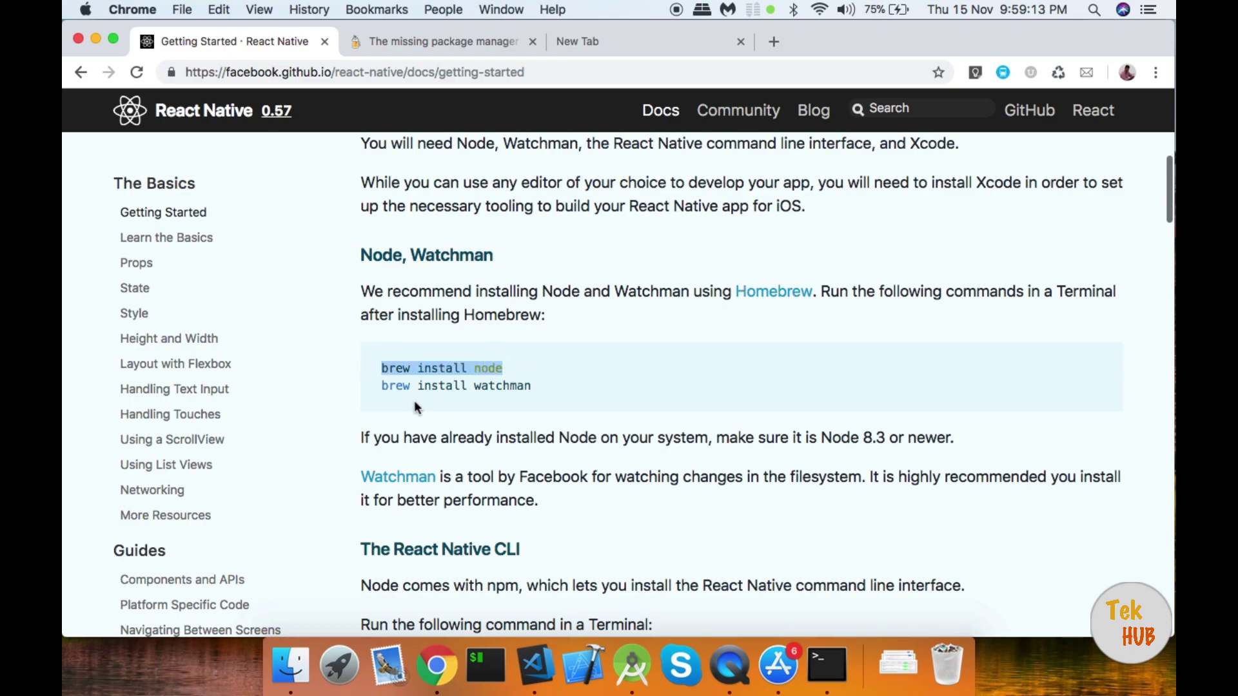
pyautogui.click(381, 388)
pyautogui.moveTo(381, 388); pyautogui.dragTo(555, 392)
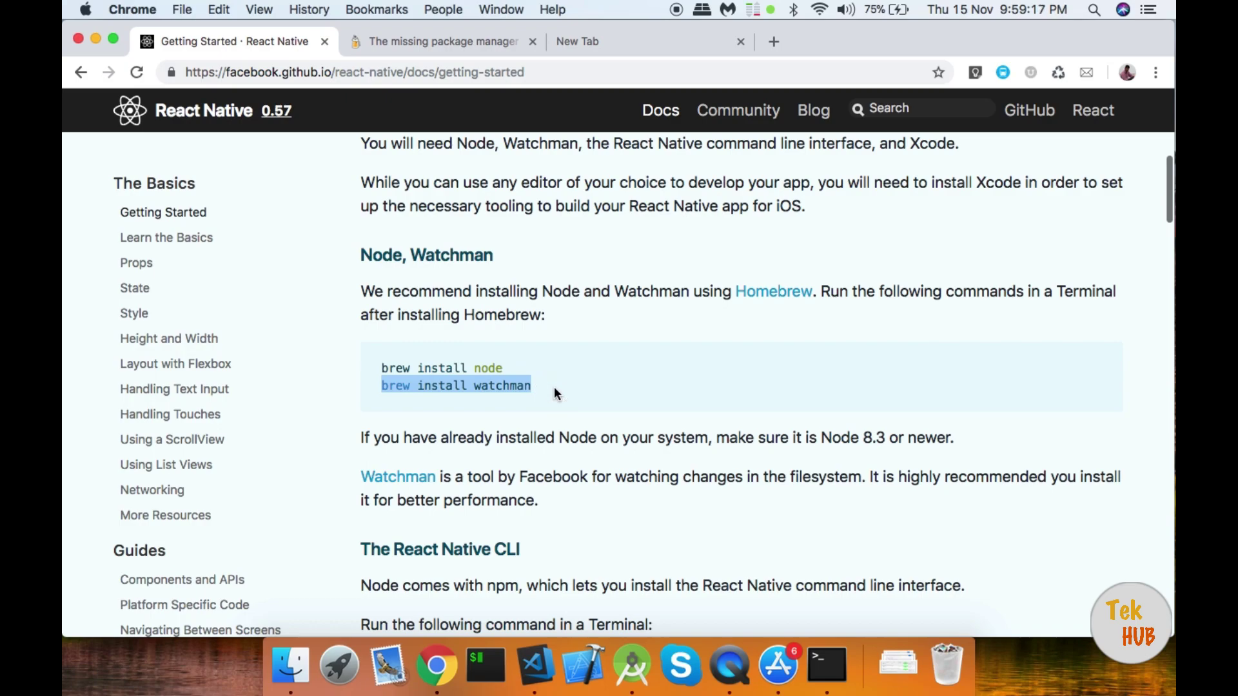
pyautogui.click(586, 487)
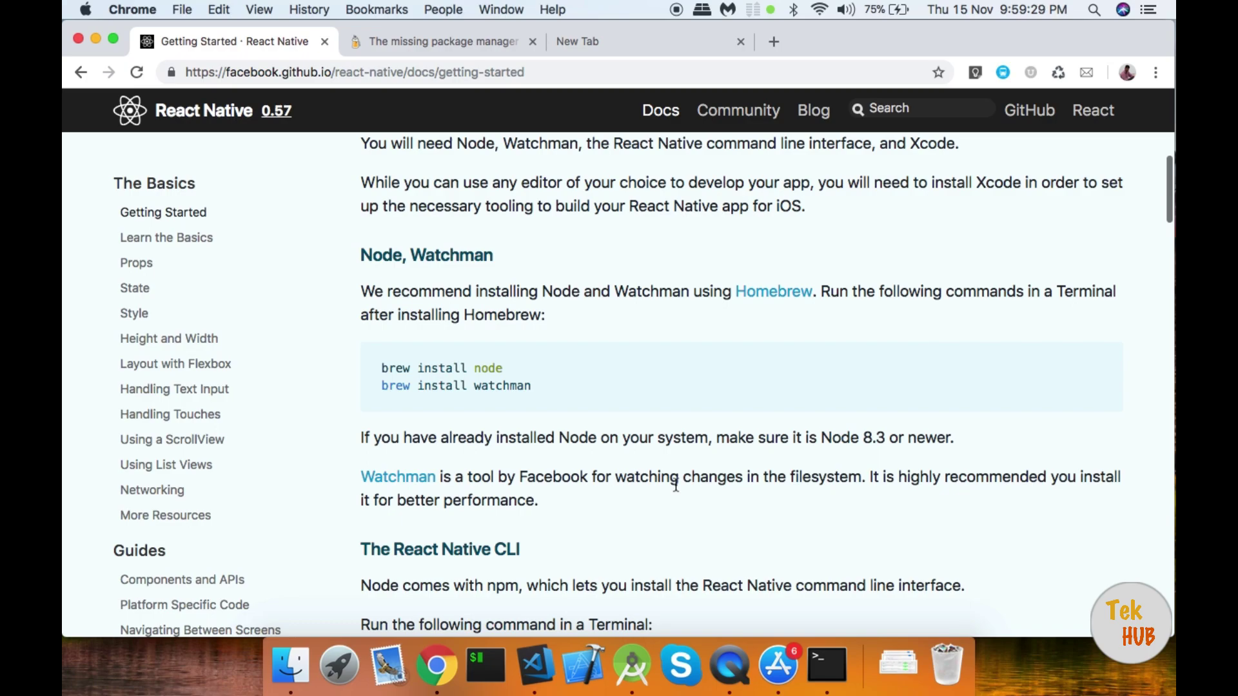
# Step: Highlight the "npm install -g react-native-cli" command in the React Native CLI section
pyautogui.scroll(-5, 676, 484)
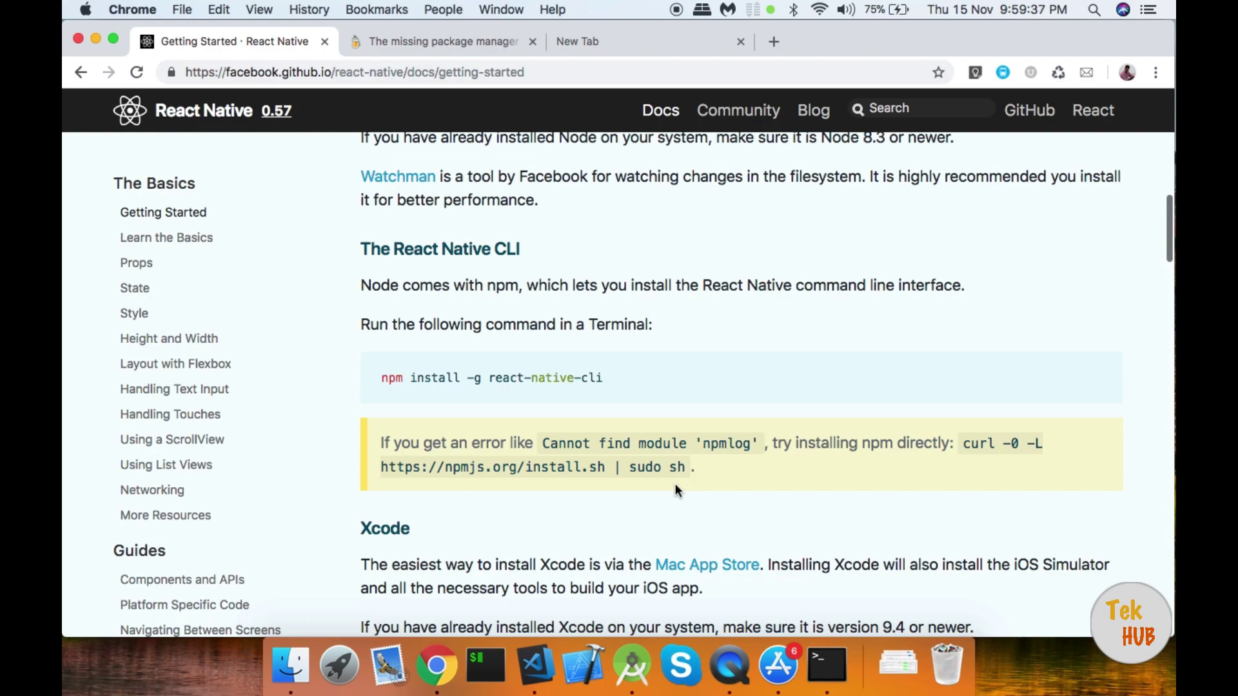
pyautogui.scroll(-2, 675, 486)
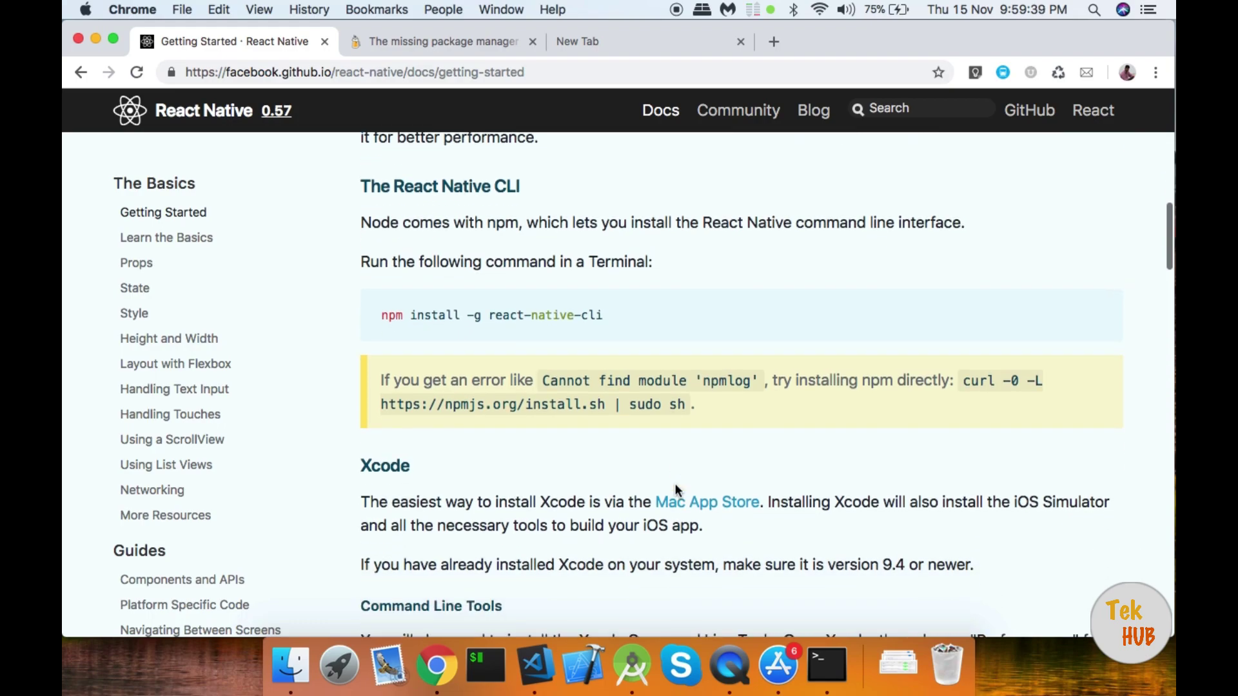
pyautogui.moveTo(379, 315); pyautogui.dragTo(610, 316)
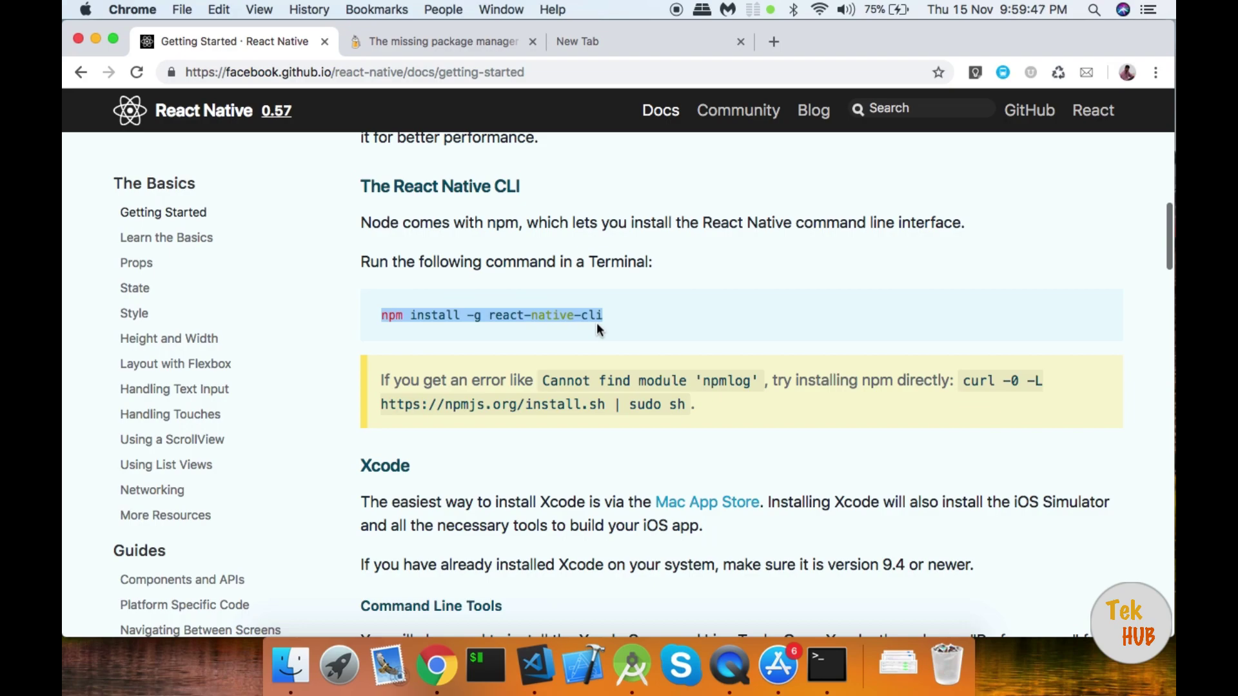
pyautogui.scroll(-1, 597, 327)
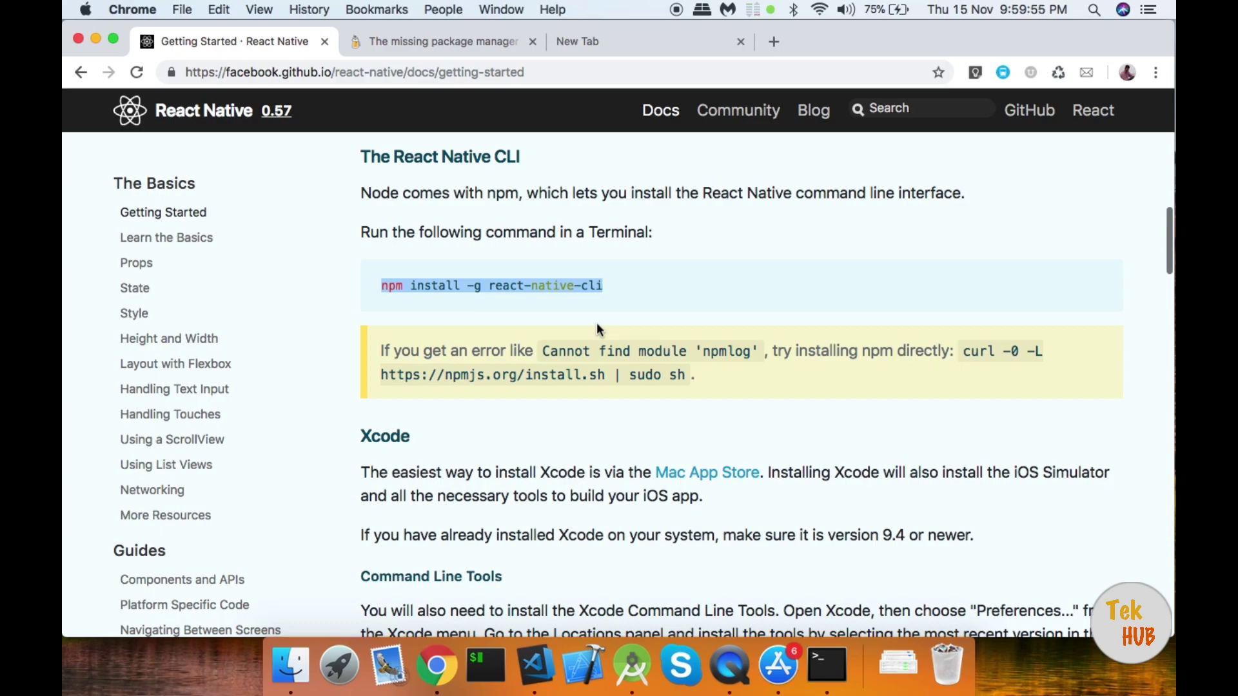
pyautogui.click(828, 668)
pyautogui.write('react')
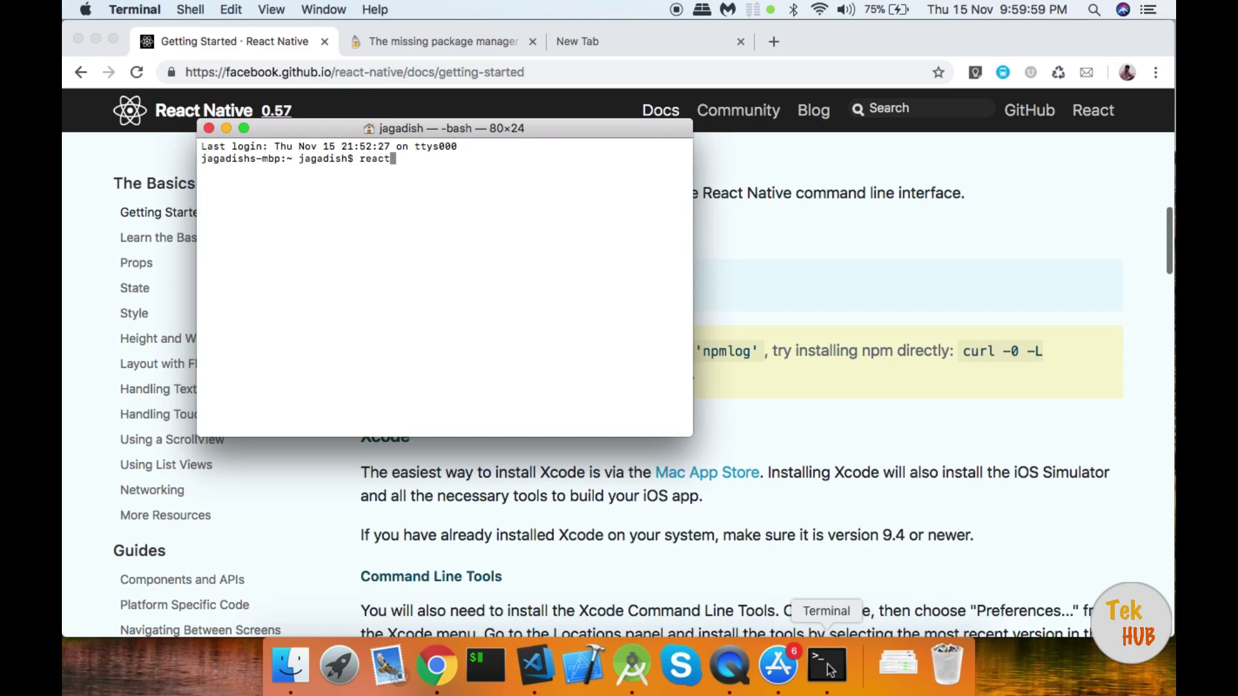
pyautogui.write('-native')
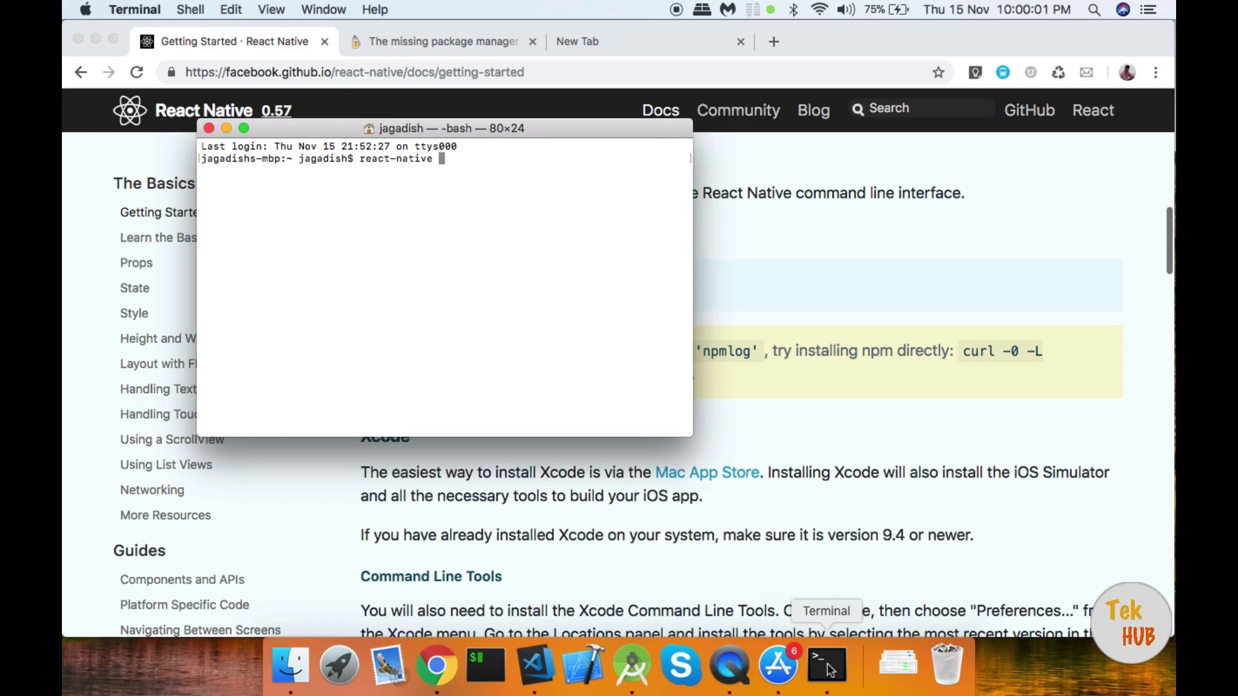
pyautogui.press('BackSpace')
pyautogui.press('BackSpace')
pyautogui.press('BackSpace')
pyautogui.press('BackSpace')
pyautogui.press('BackSpace')
pyautogui.press('BackSpace')
pyautogui.press('BackSpace')
pyautogui.press('BackSpace')
pyautogui.press('BackSpace')
pyautogui.press('BackSpace')
pyautogui.press('BackSpace')
pyautogui.press('BackSpace')
pyautogui.press('BackSpace')
pyautogui.click(1008, 442)
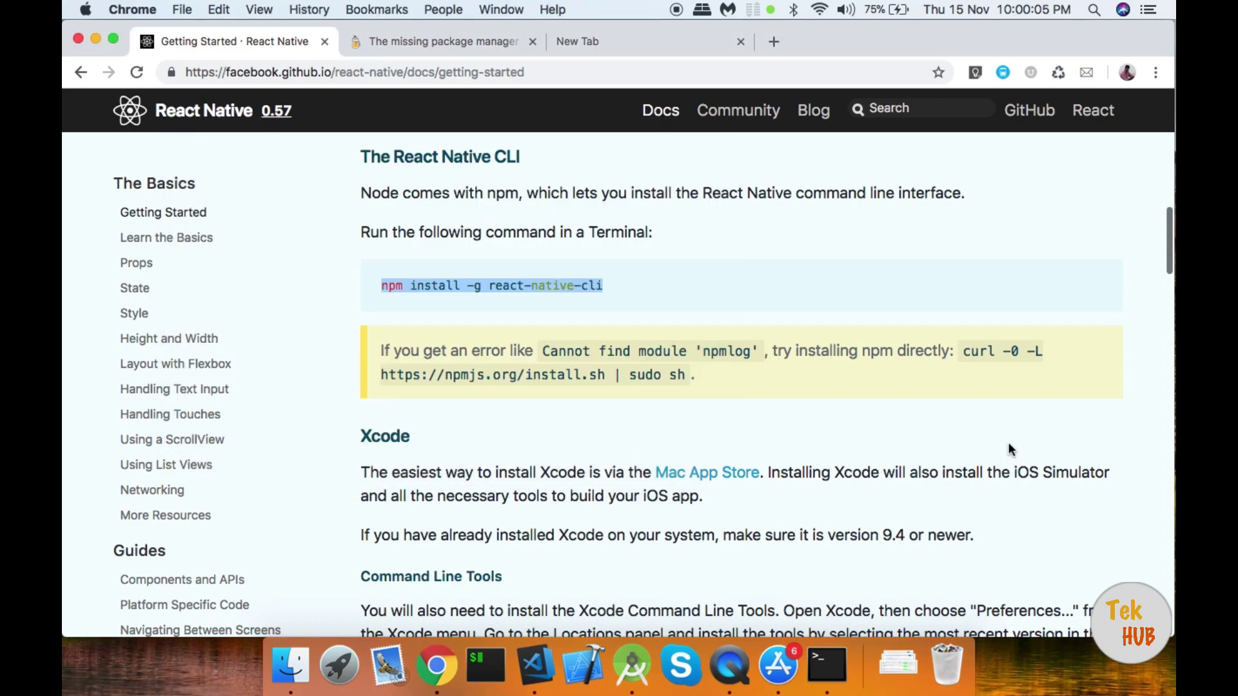
# Step: Read to the guide's Xcode section, search the App Store for "xcode" and return to the guide in Chrome
pyautogui.scroll(-3, 1008, 442)
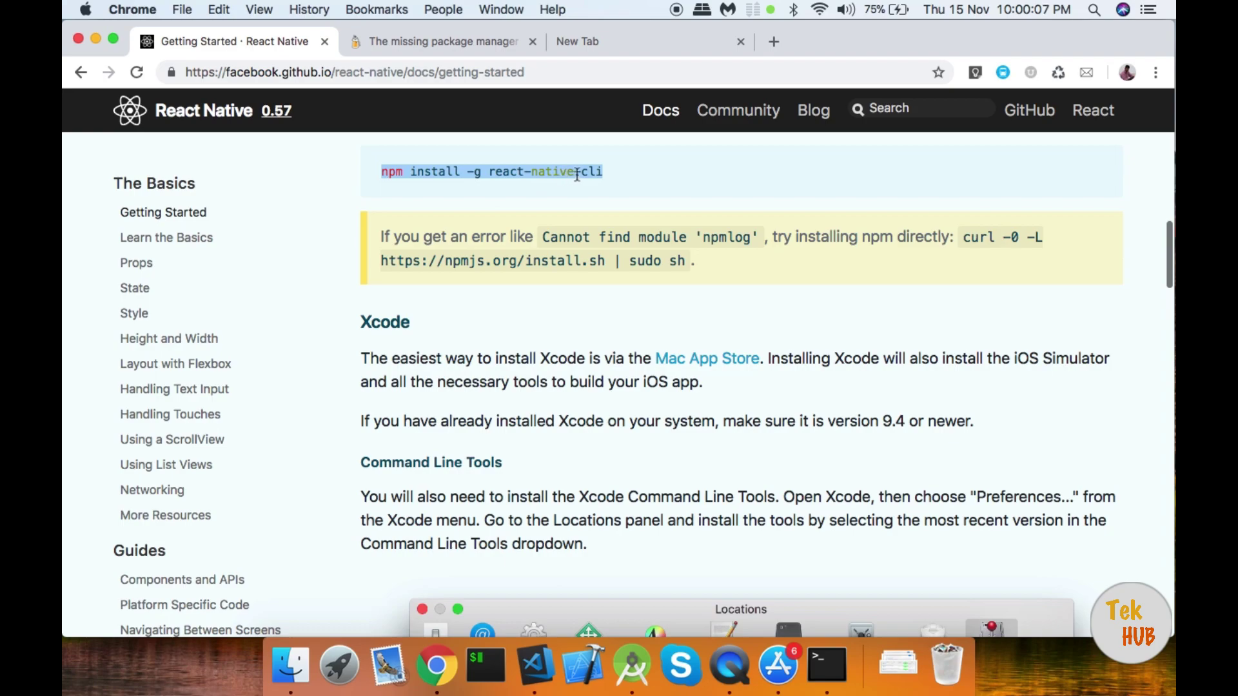
pyautogui.scroll(-5, 578, 173)
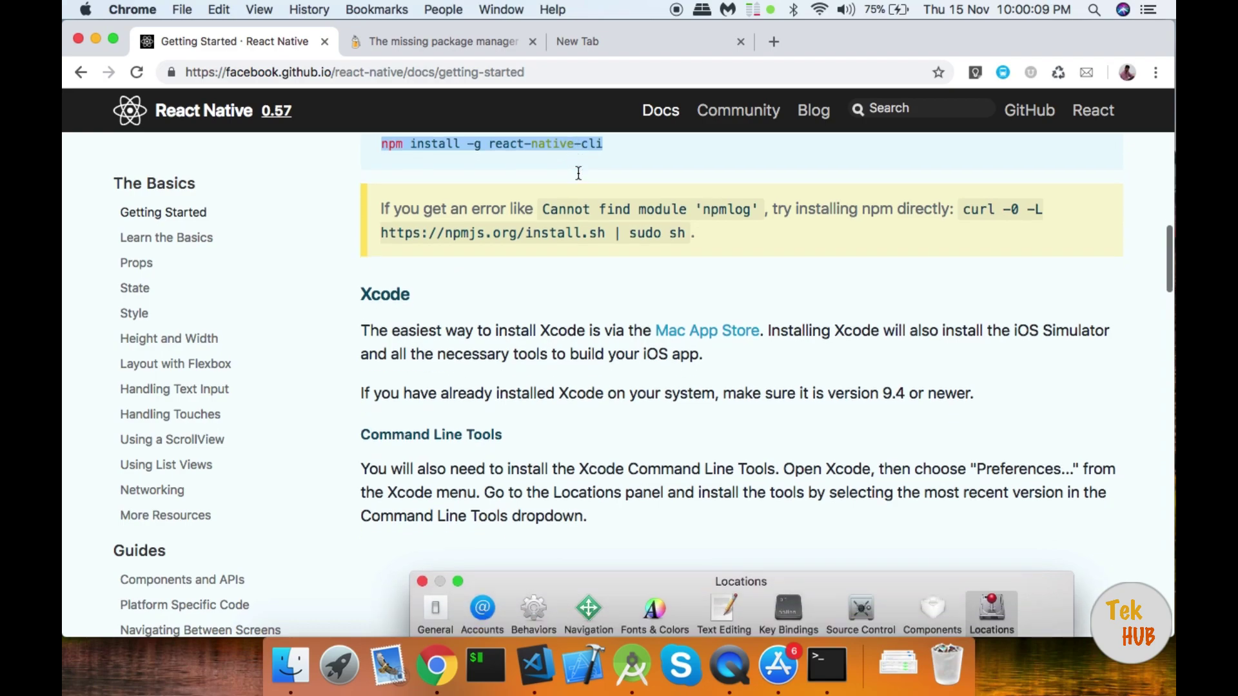
pyautogui.scroll(-1, 578, 171)
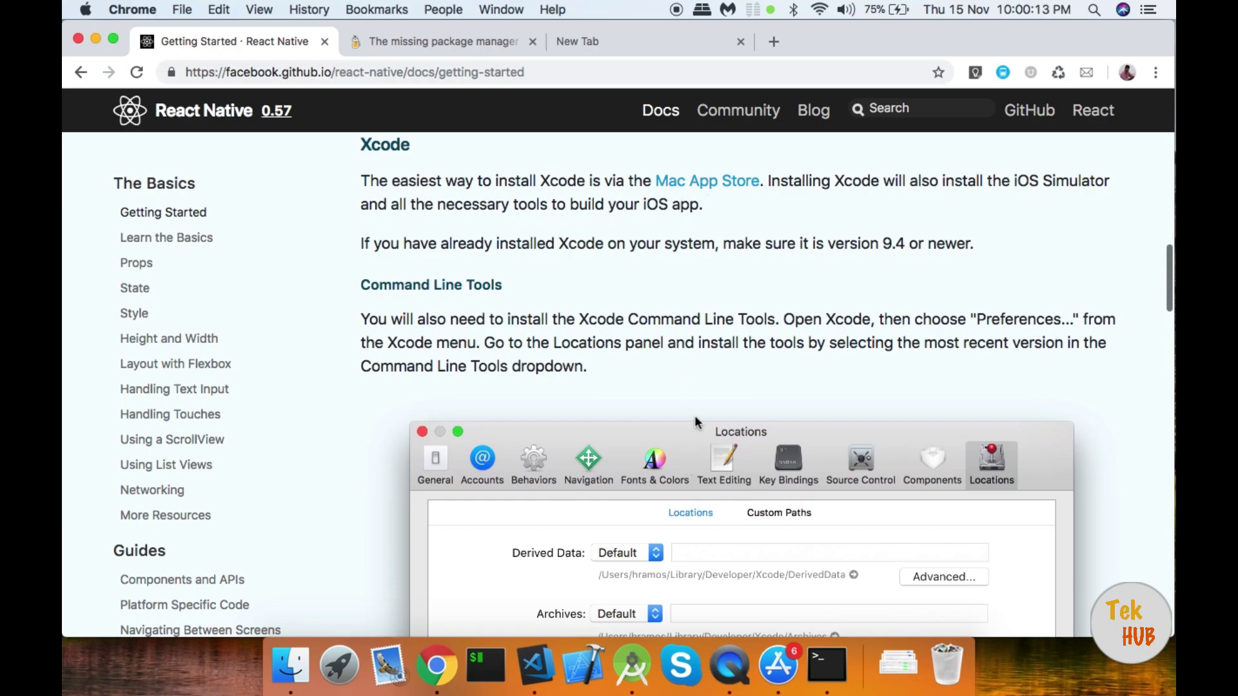
pyautogui.click(774, 670)
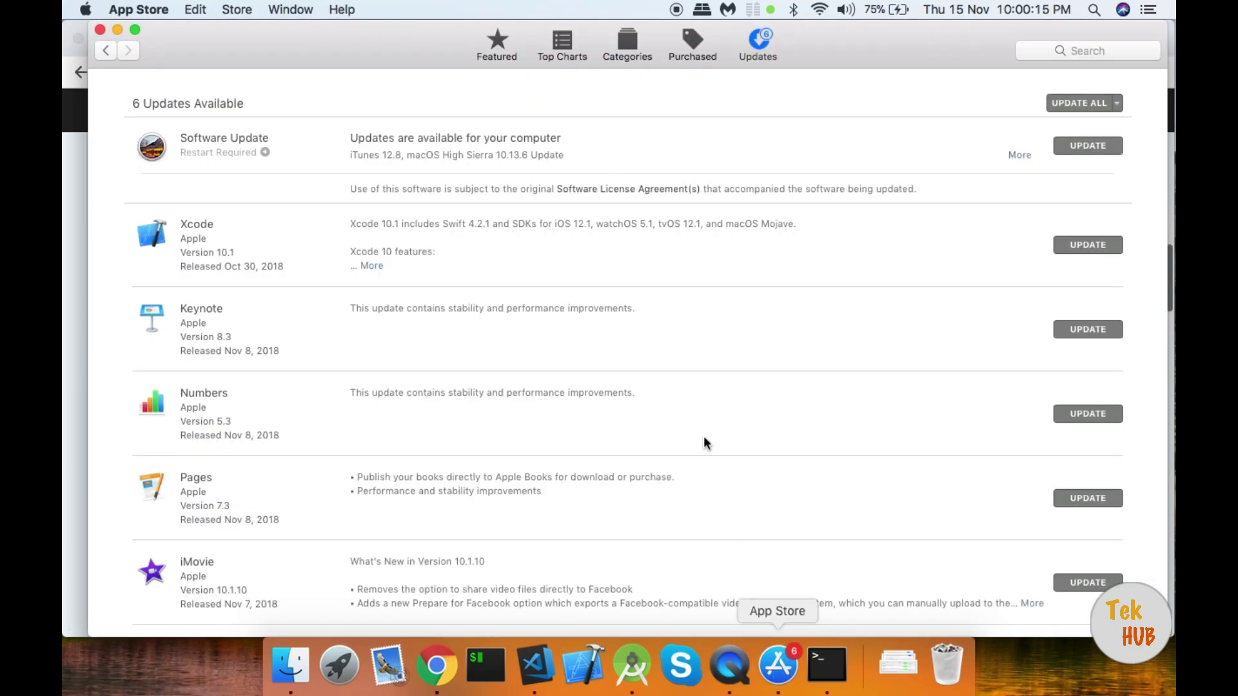
pyautogui.click(1109, 51)
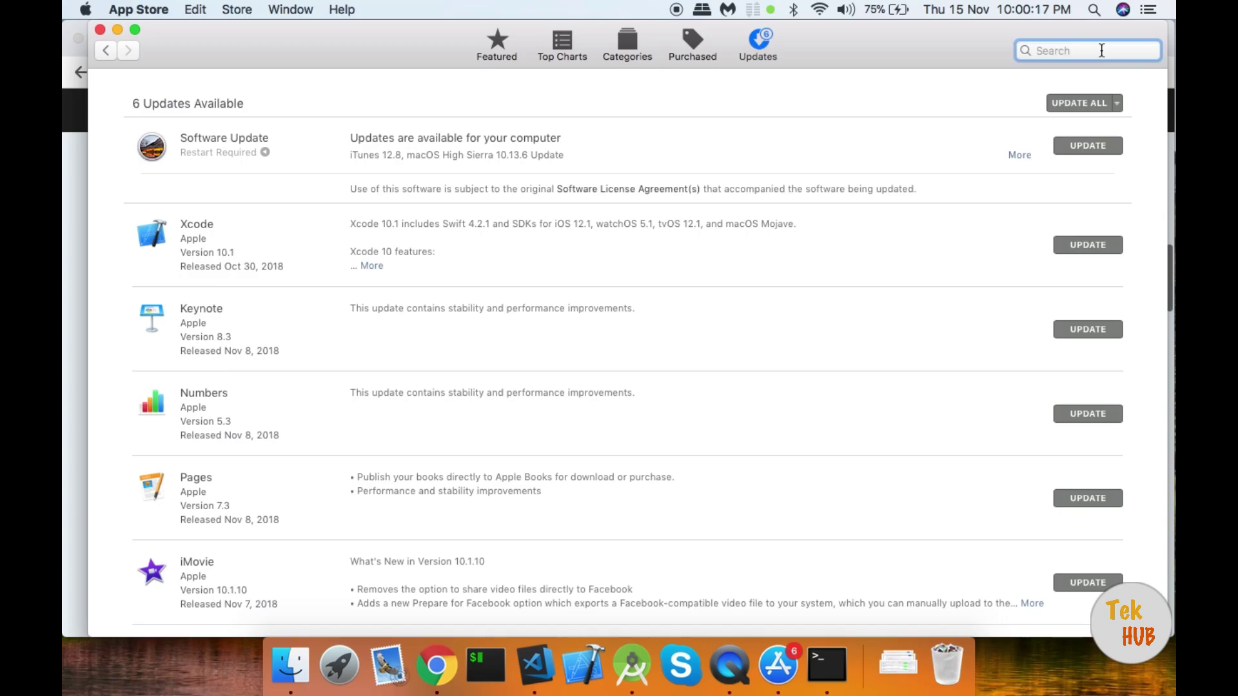
pyautogui.write('xcode')
pyautogui.press('Return')
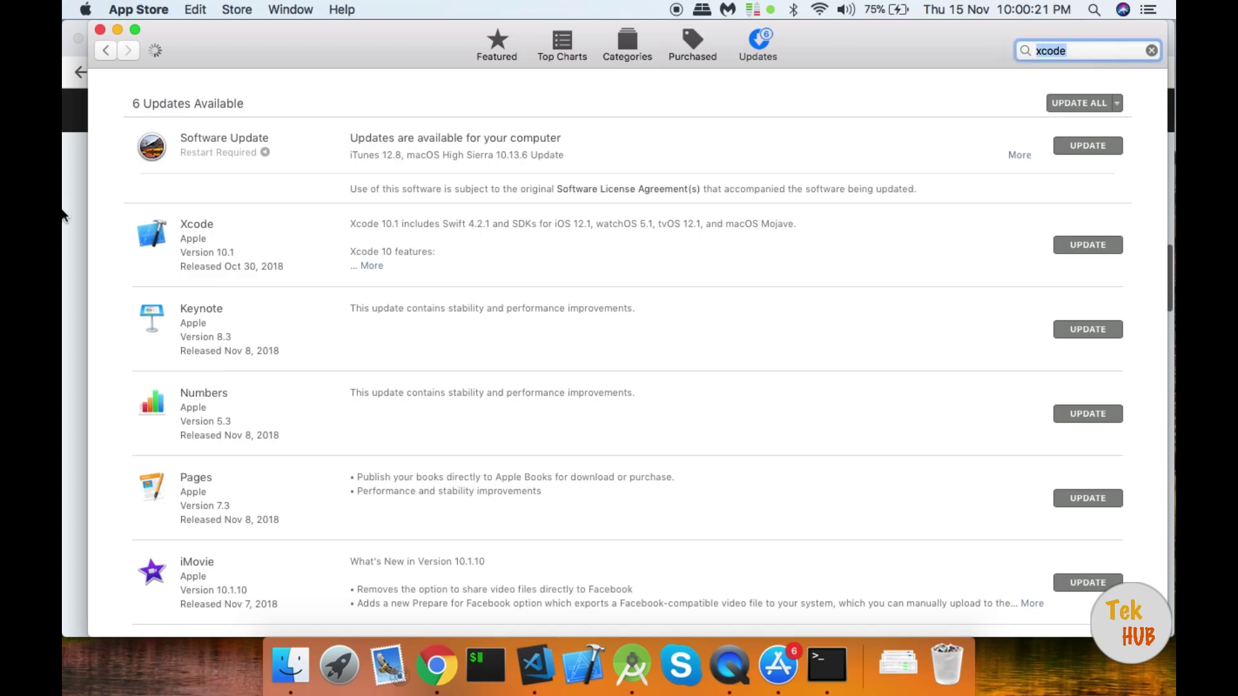
pyautogui.click(72, 239)
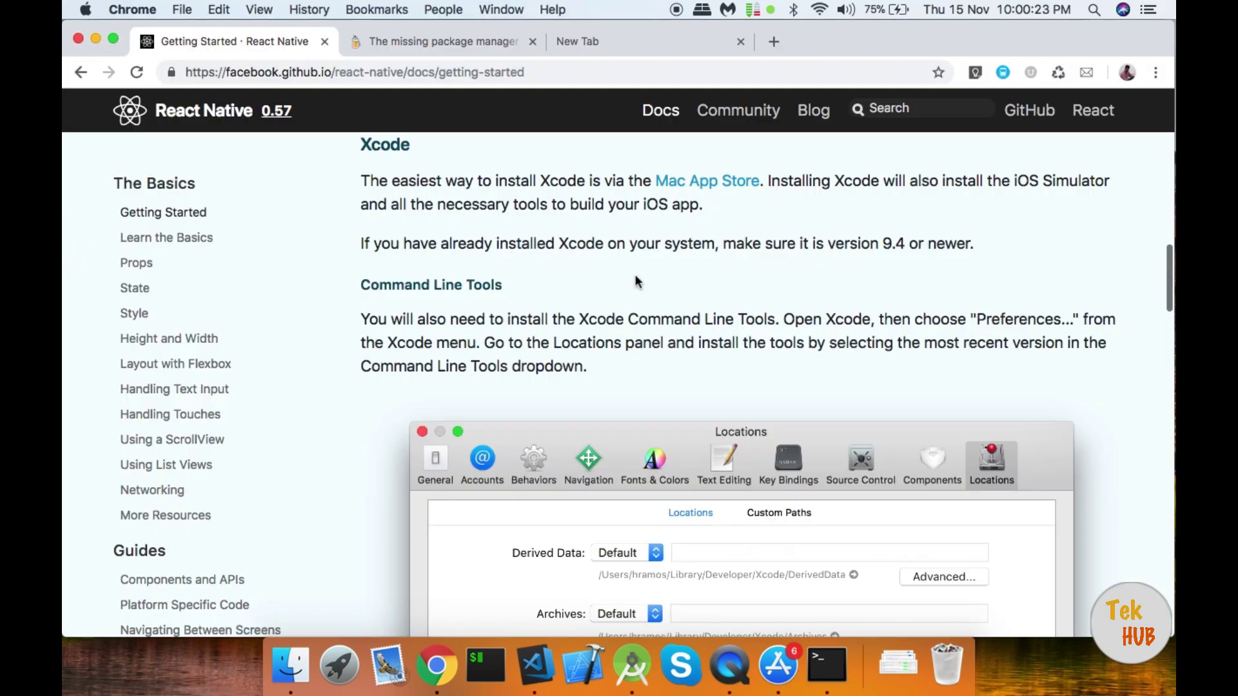
# Step: Highlight the "react-native init AwesomeProject" command in the Creating a new application section
pyautogui.scroll(-5, 649, 281)
pyautogui.scroll(1, 649, 287)
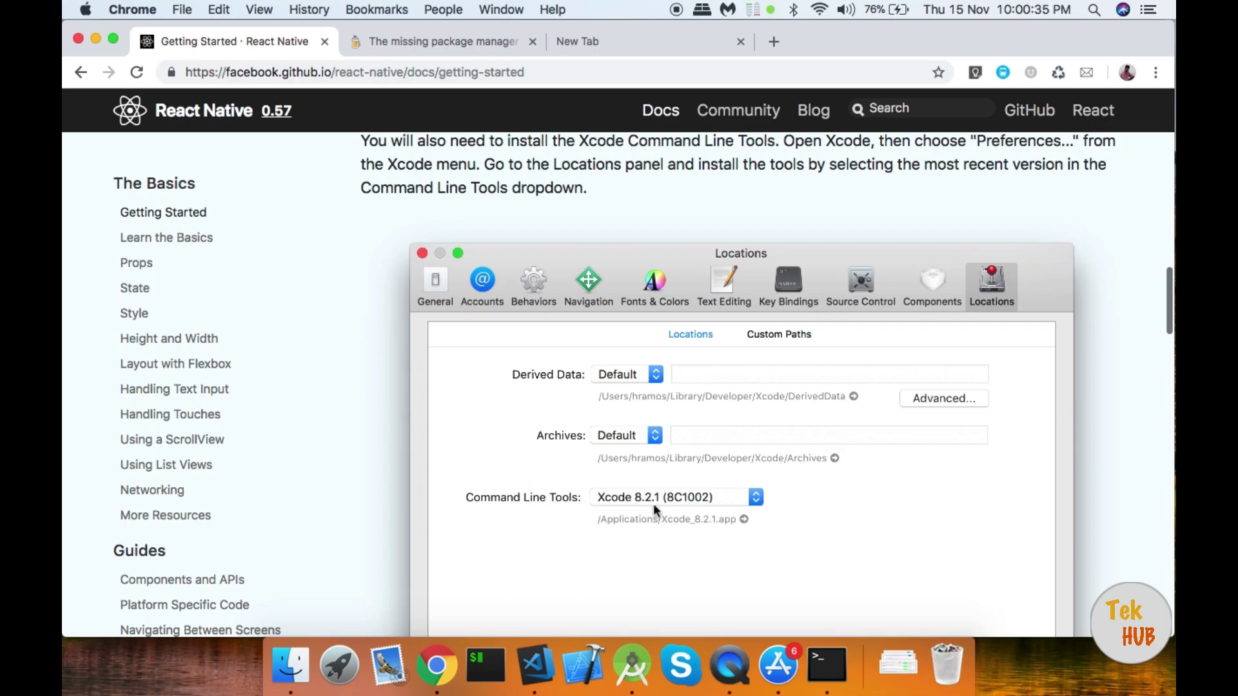
pyautogui.scroll(-10, 678, 500)
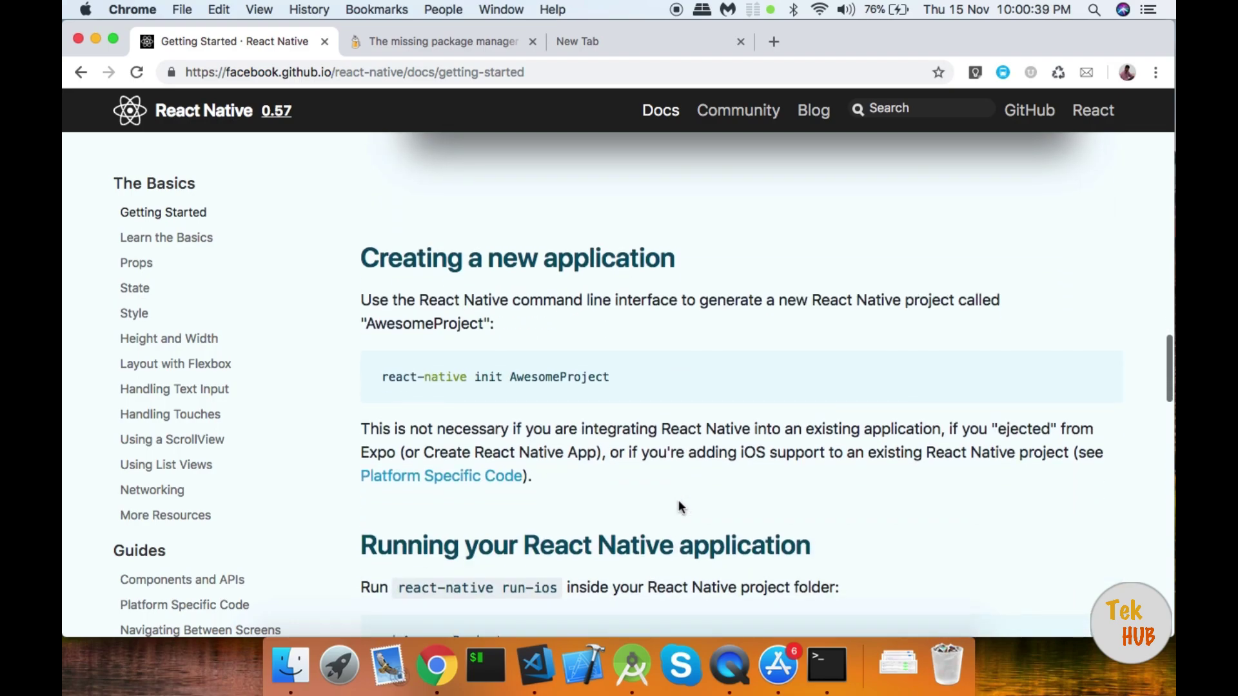
pyautogui.scroll(3, 679, 507)
pyautogui.scroll(-3, 678, 502)
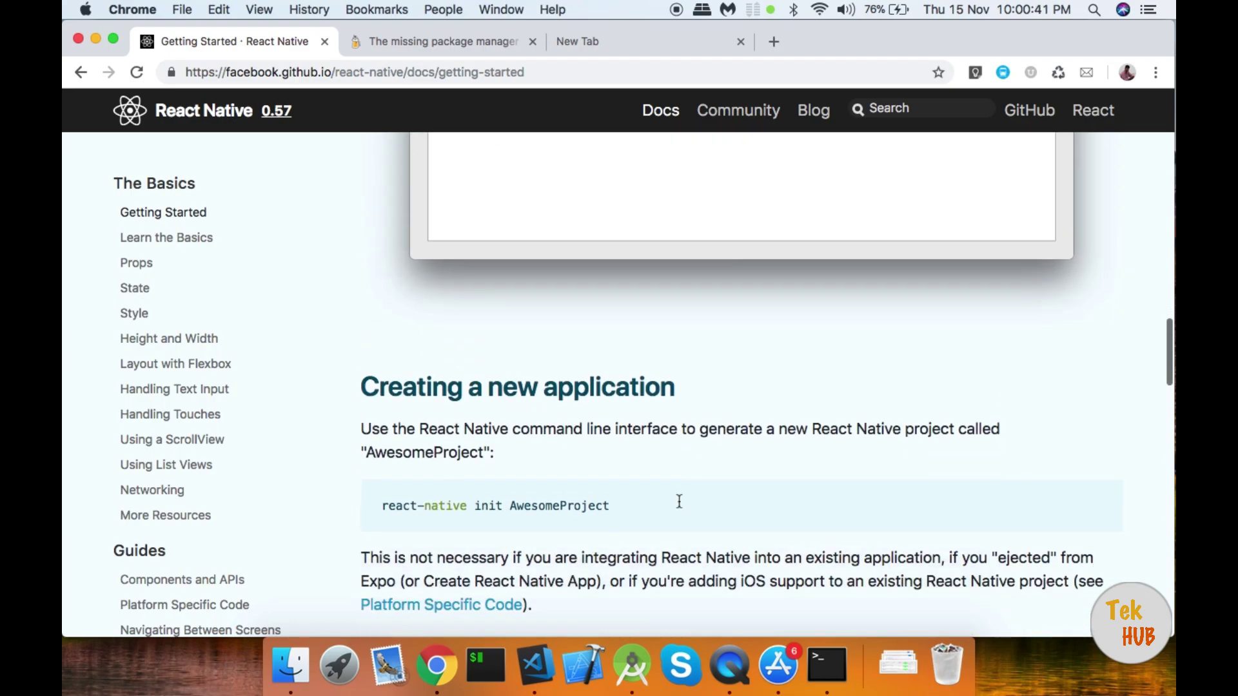
pyautogui.moveTo(381, 410); pyautogui.dragTo(653, 416)
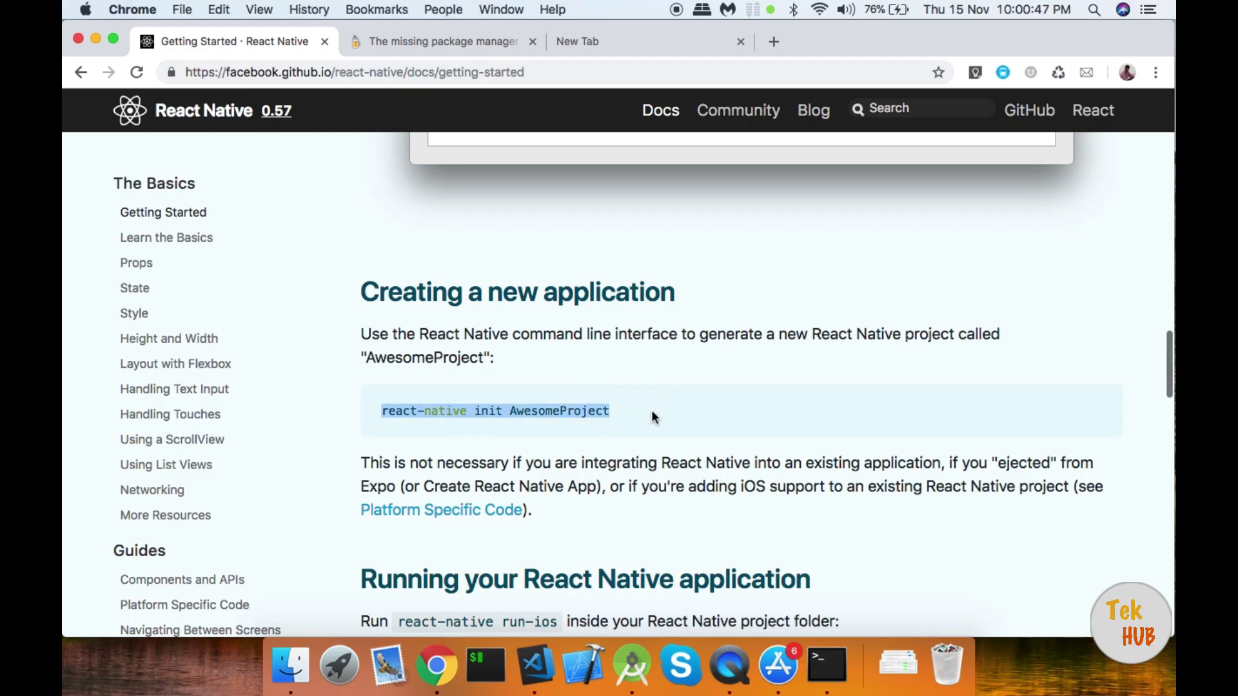
# Step: Set the guide's target OS to Android and go to its Java Development Kit section
pyautogui.scroll(15, 651, 410)
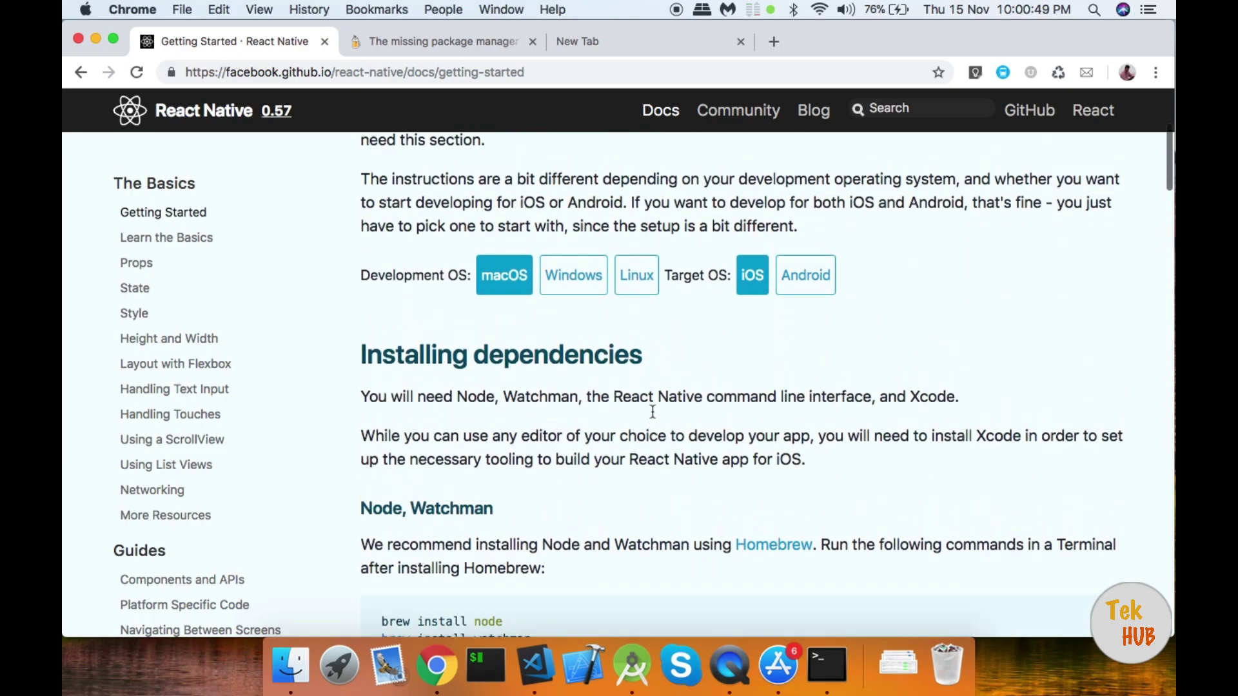
pyautogui.click(811, 326)
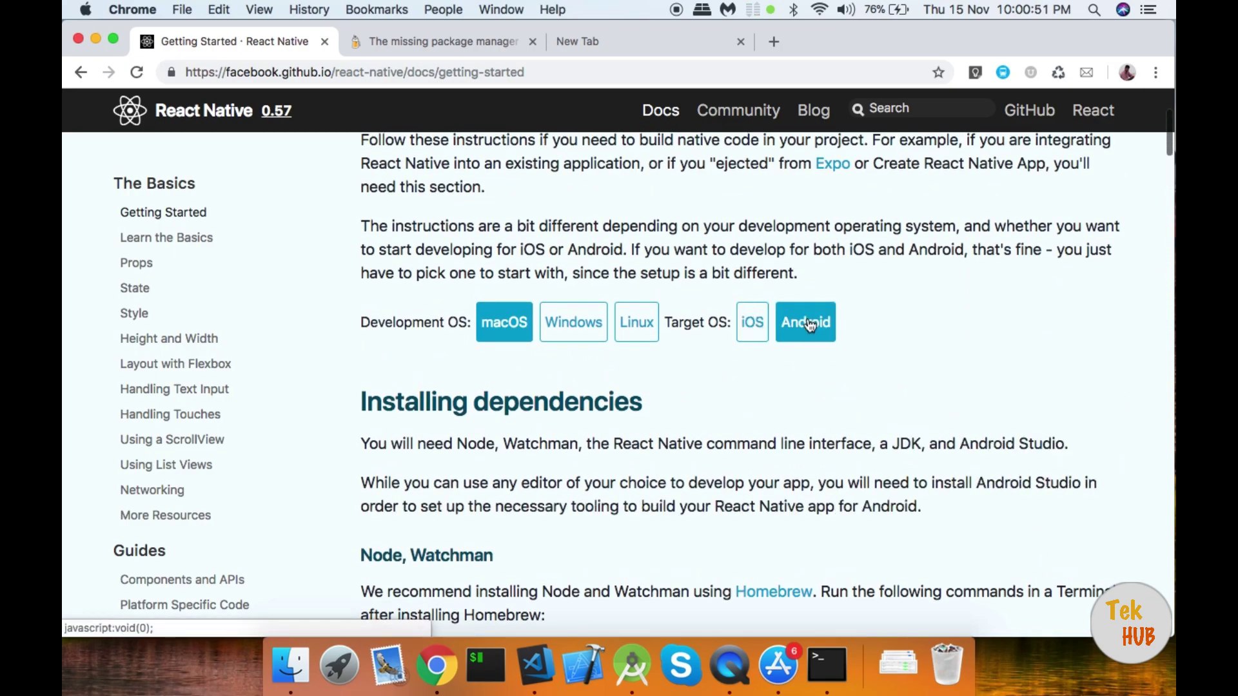
pyautogui.scroll(-6, 810, 326)
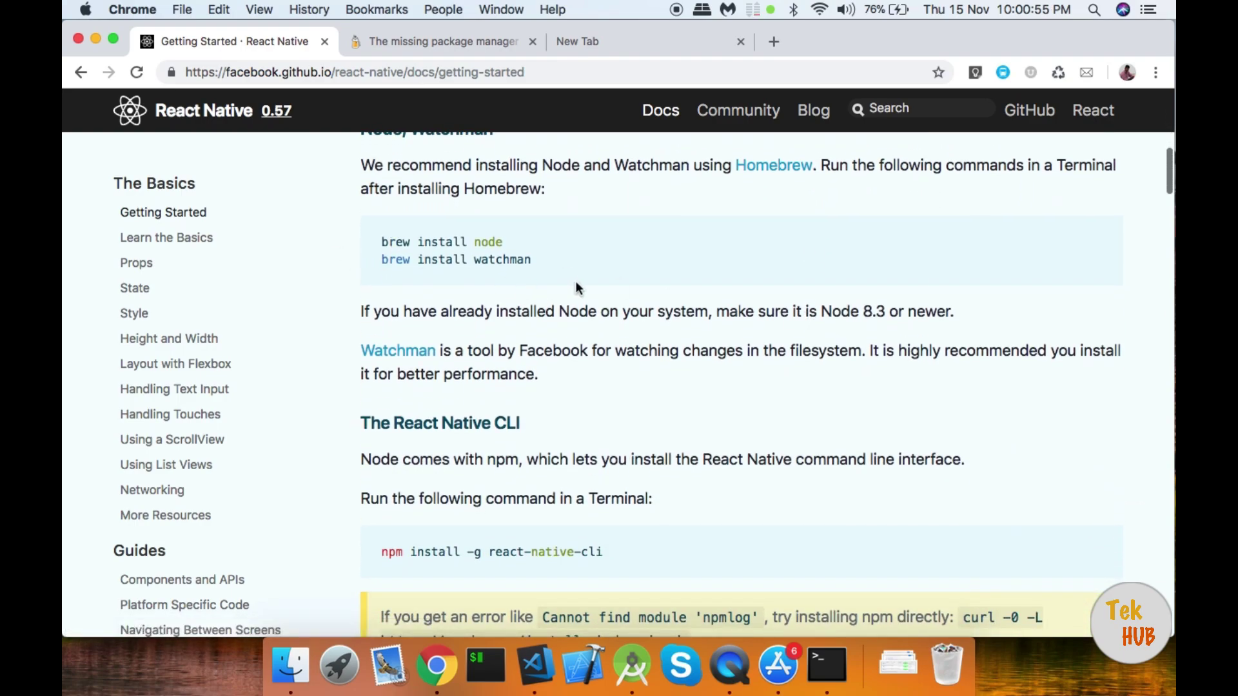
pyautogui.scroll(-3, 564, 276)
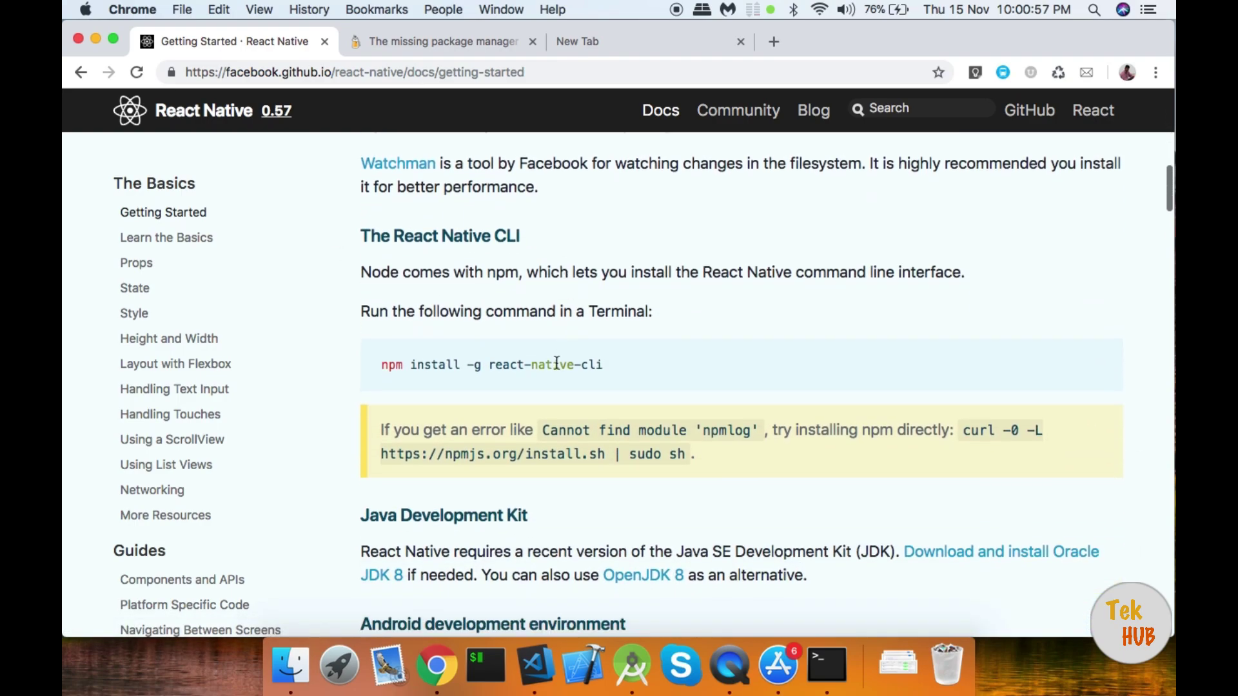
pyautogui.scroll(-4, 557, 363)
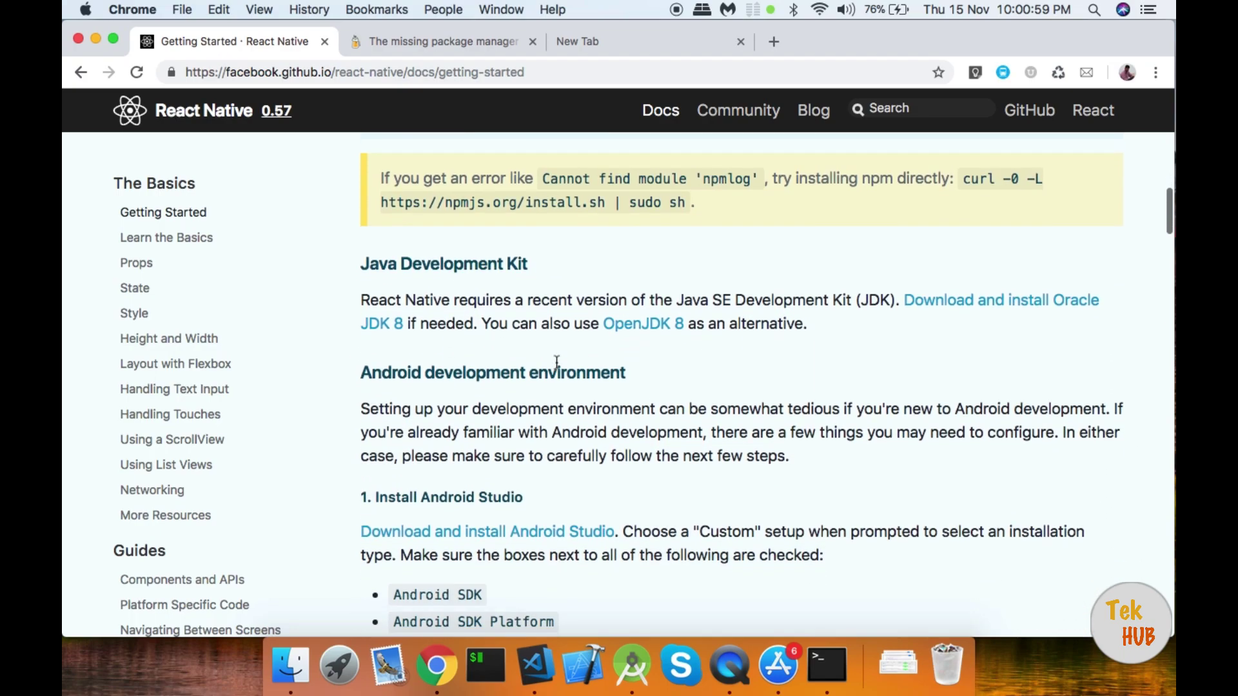
pyautogui.scroll(-1, 557, 362)
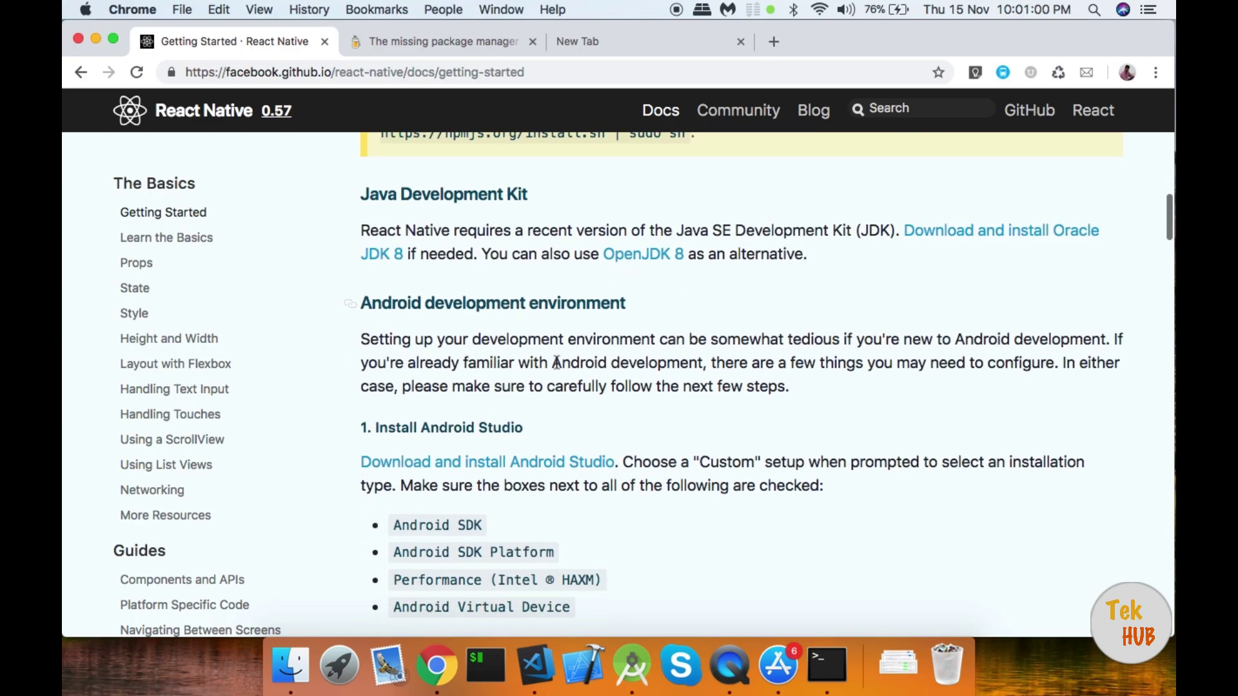
# Step: Open the "Download and install Oracle JDK 8" link in a new tab and switch to that page
pyautogui.rightClick(976, 232)
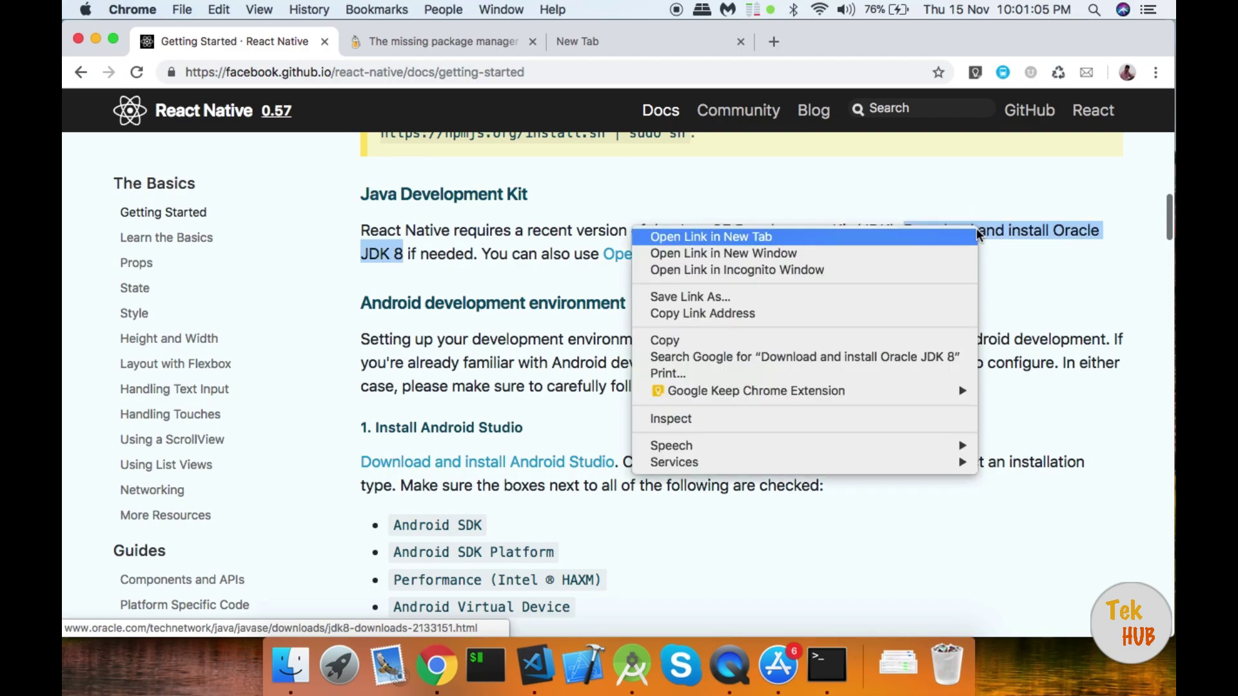
pyautogui.click(964, 232)
pyautogui.click(586, 40)
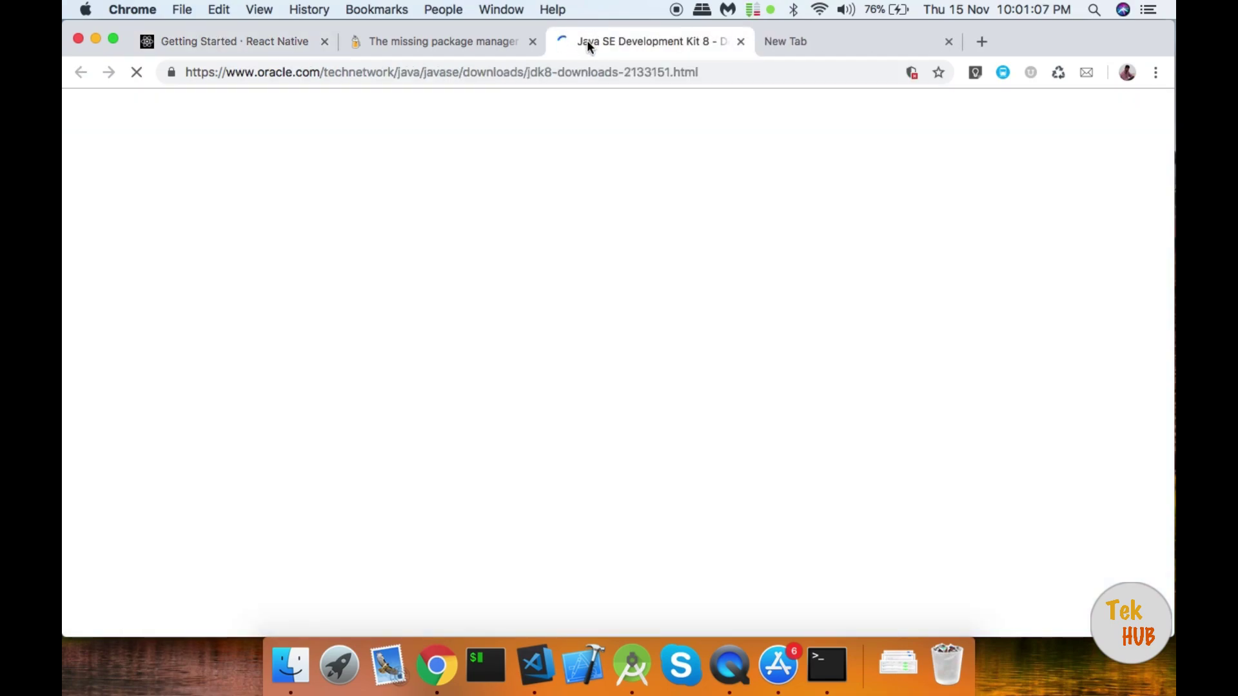
# Step: Accept the license agreement for Java SE Development Kit 8u191 and return to the React Native Getting Started page
pyautogui.scroll(-5, 602, 328)
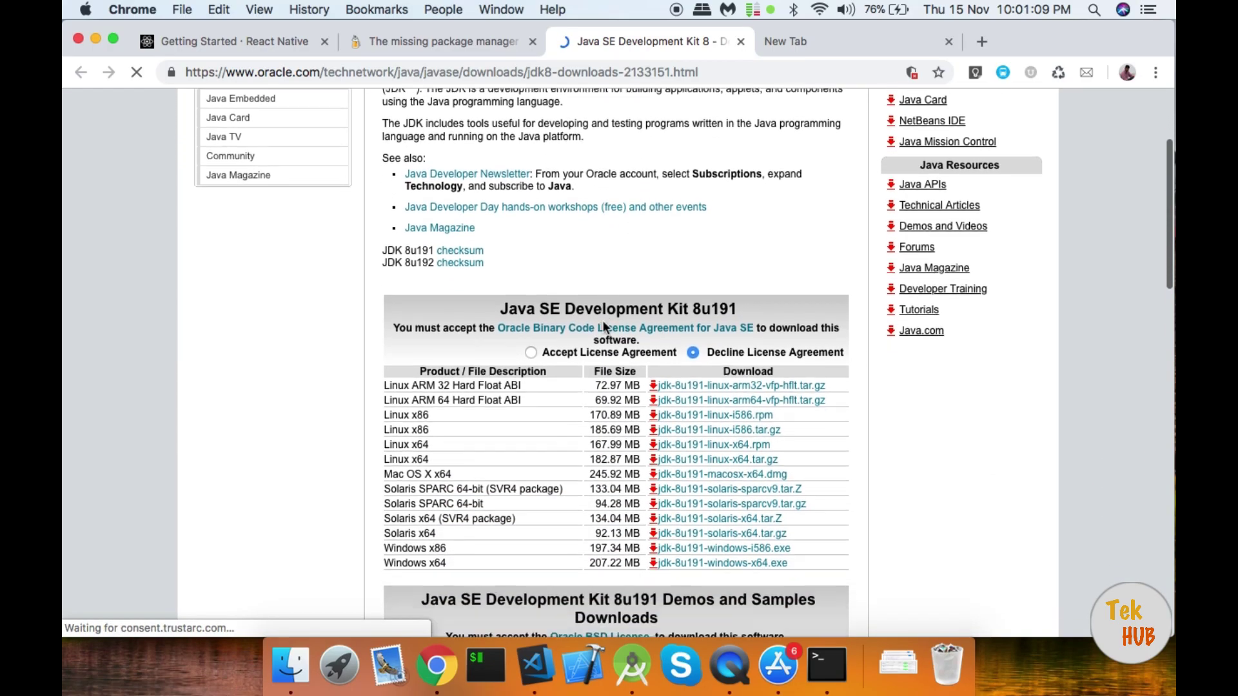
pyautogui.click(530, 287)
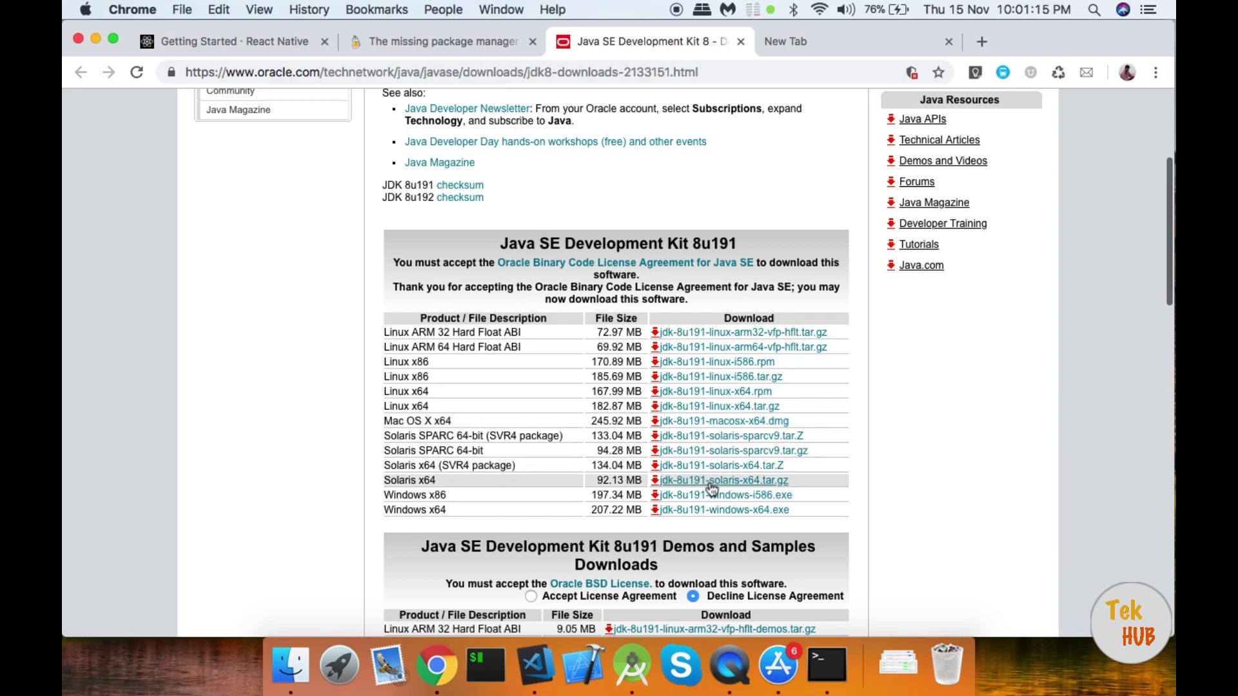
pyautogui.click(262, 42)
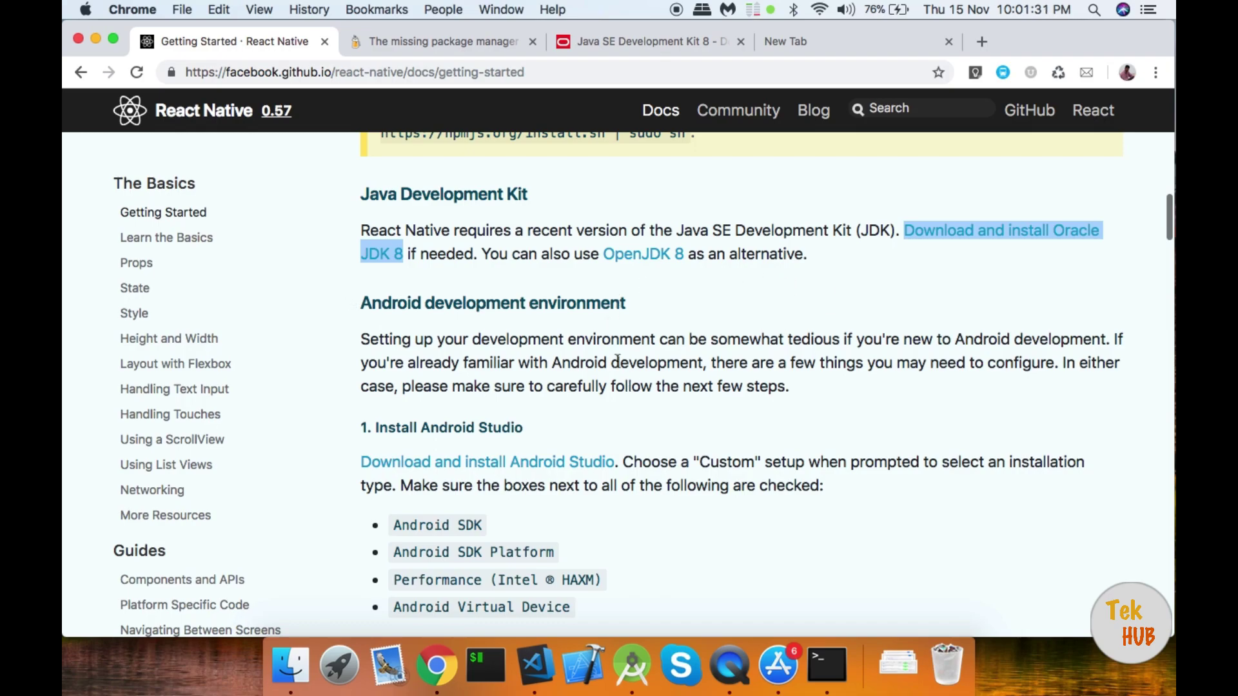
# Step: Open the "Download and install Android Studio" link in a new tab, view that page and return to the guide
pyautogui.scroll(-5, 616, 360)
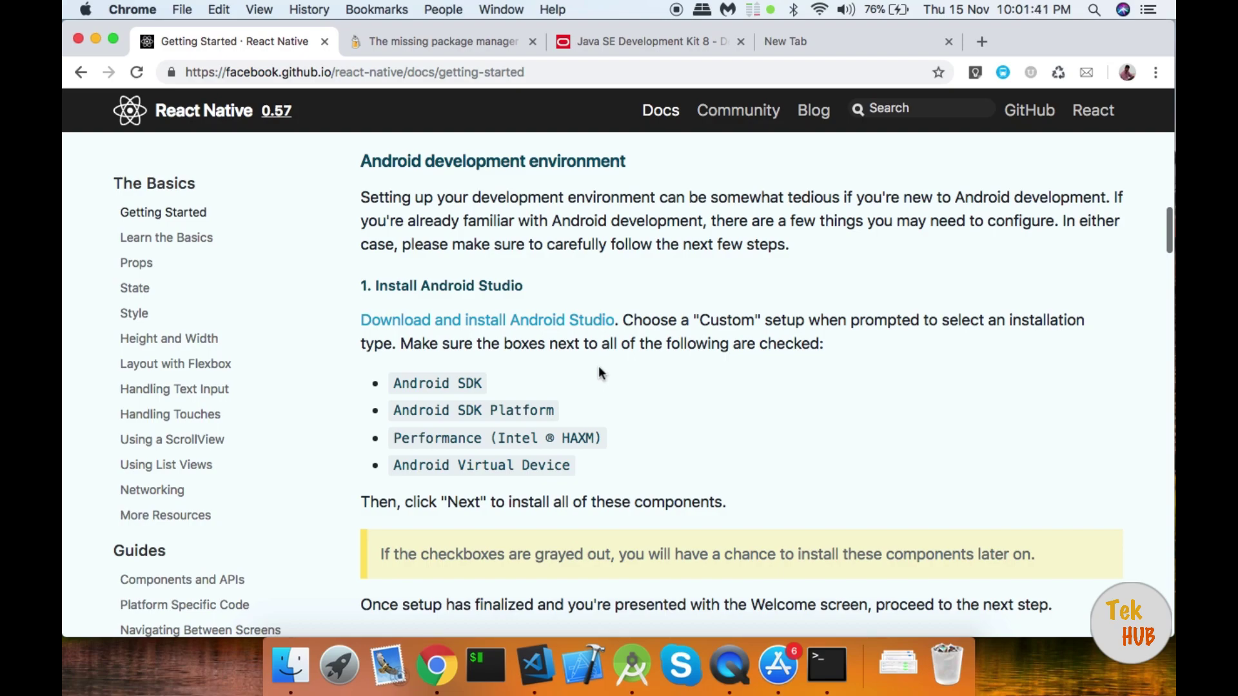
pyautogui.rightClick(561, 319)
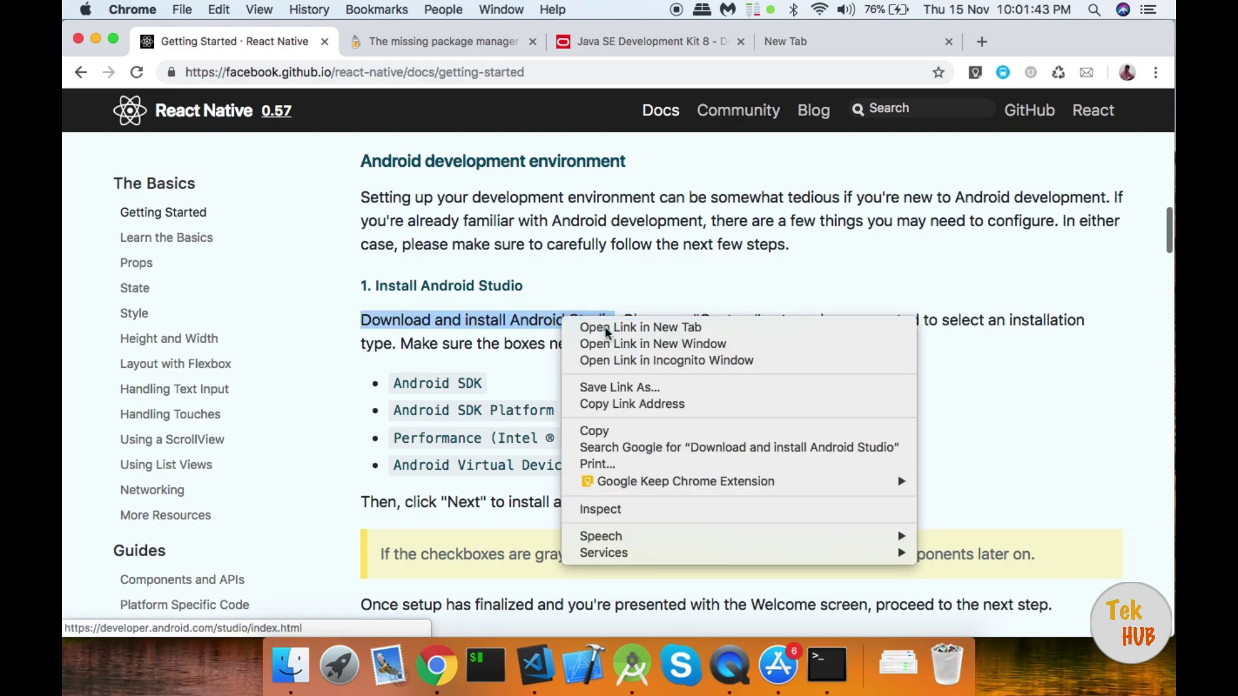
pyautogui.click(580, 327)
pyautogui.click(778, 43)
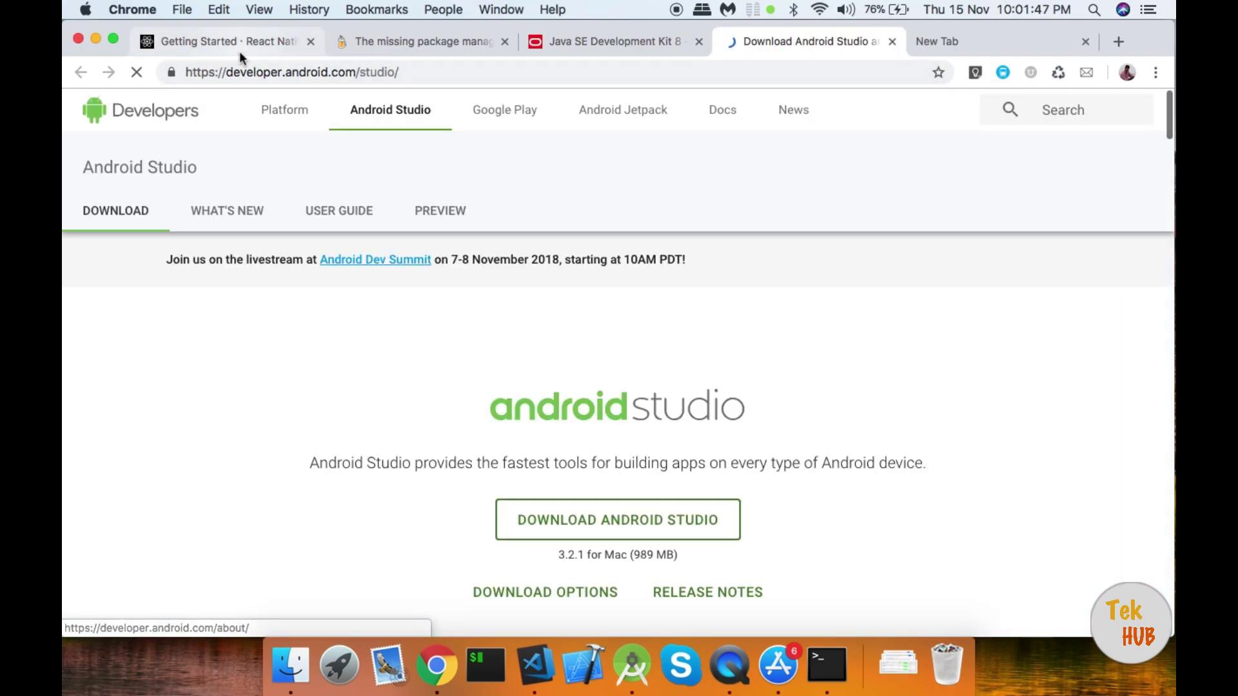
pyautogui.click(240, 56)
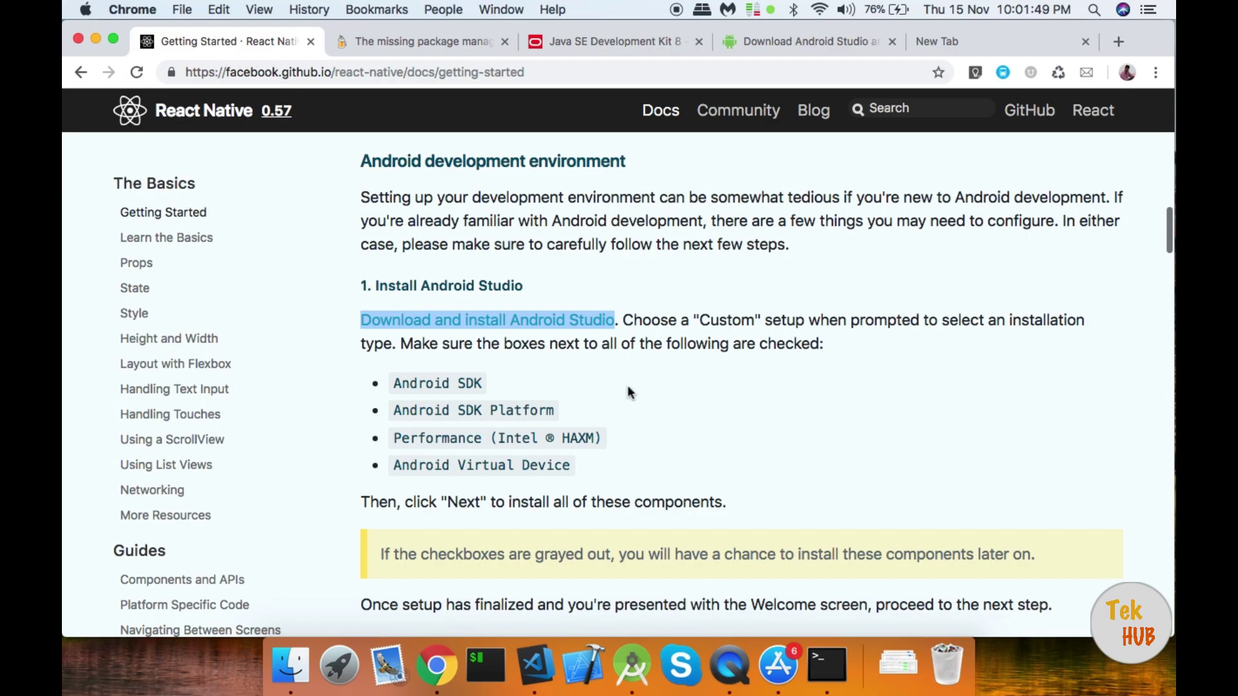
# Step: Go to the guide's SDK Manager instructions, then switch to Android Studio and open its SDK Manager
pyautogui.scroll(-5, 630, 392)
pyautogui.scroll(-2, 630, 392)
pyautogui.scroll(-5, 628, 392)
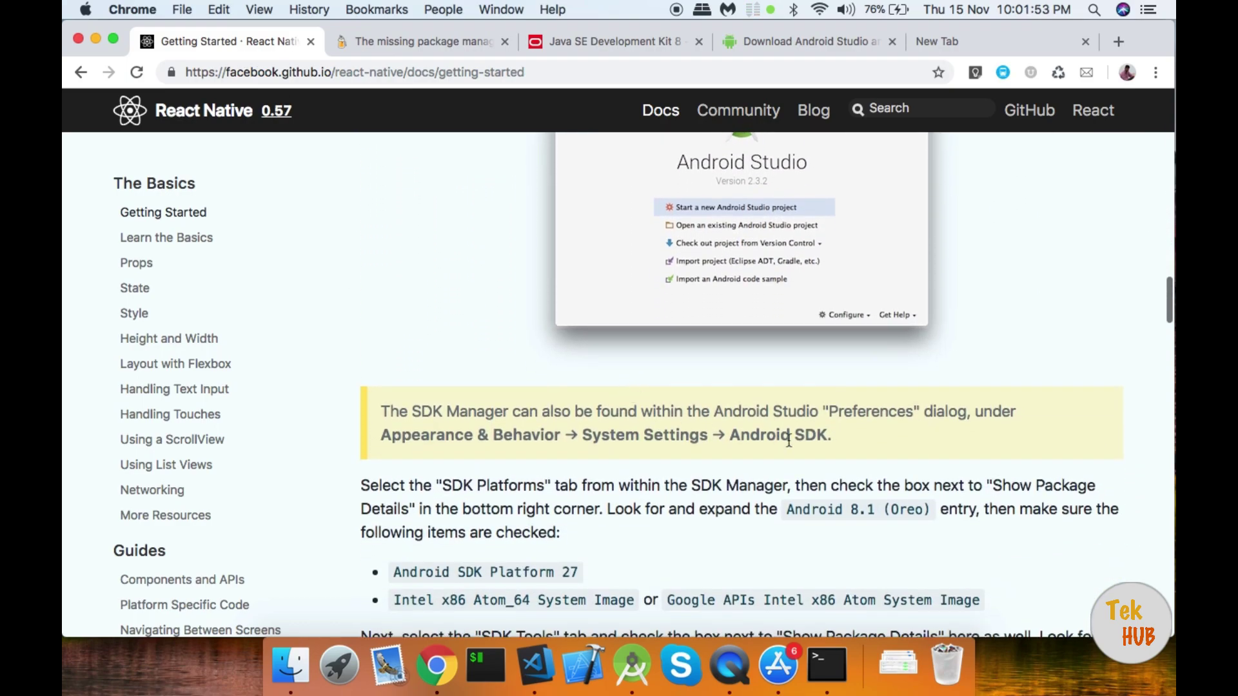
pyautogui.click(642, 677)
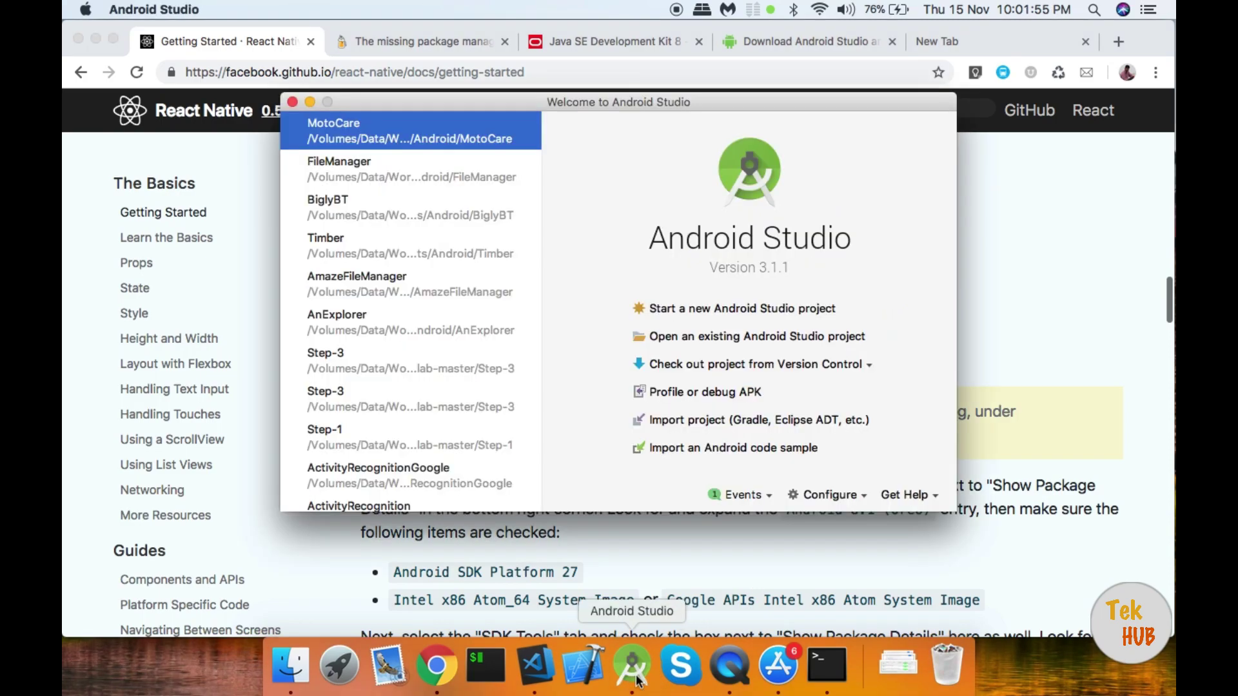
pyautogui.click(846, 497)
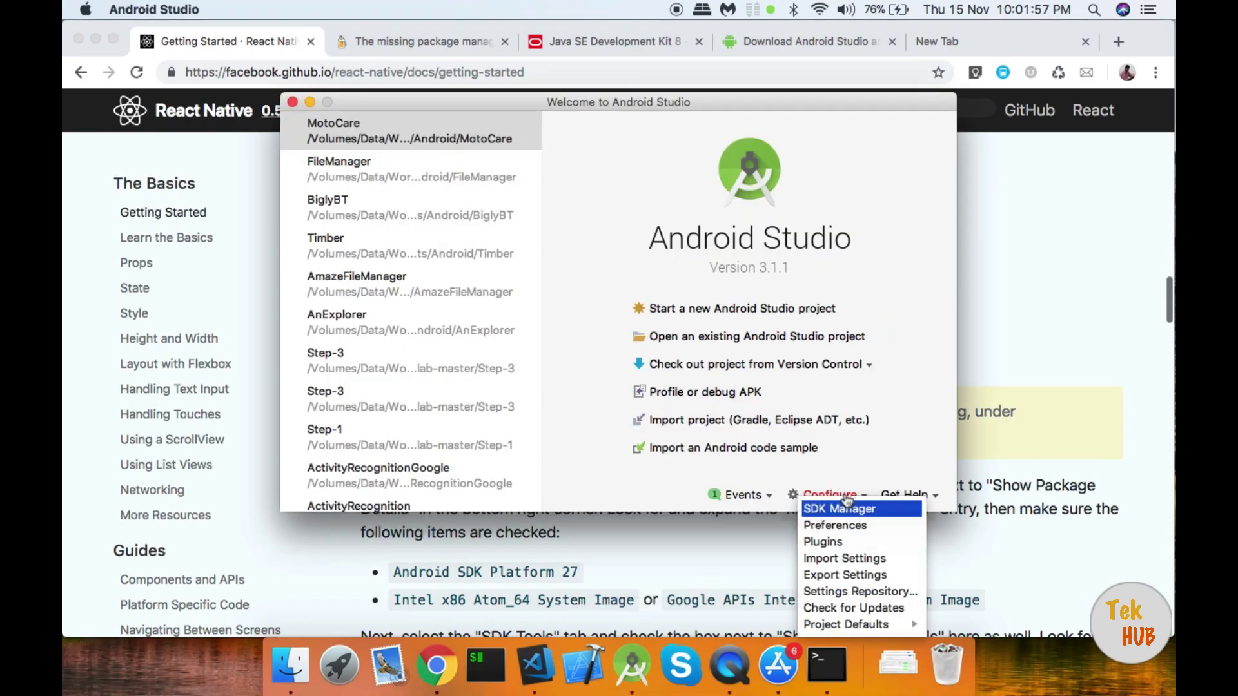
pyautogui.click(842, 510)
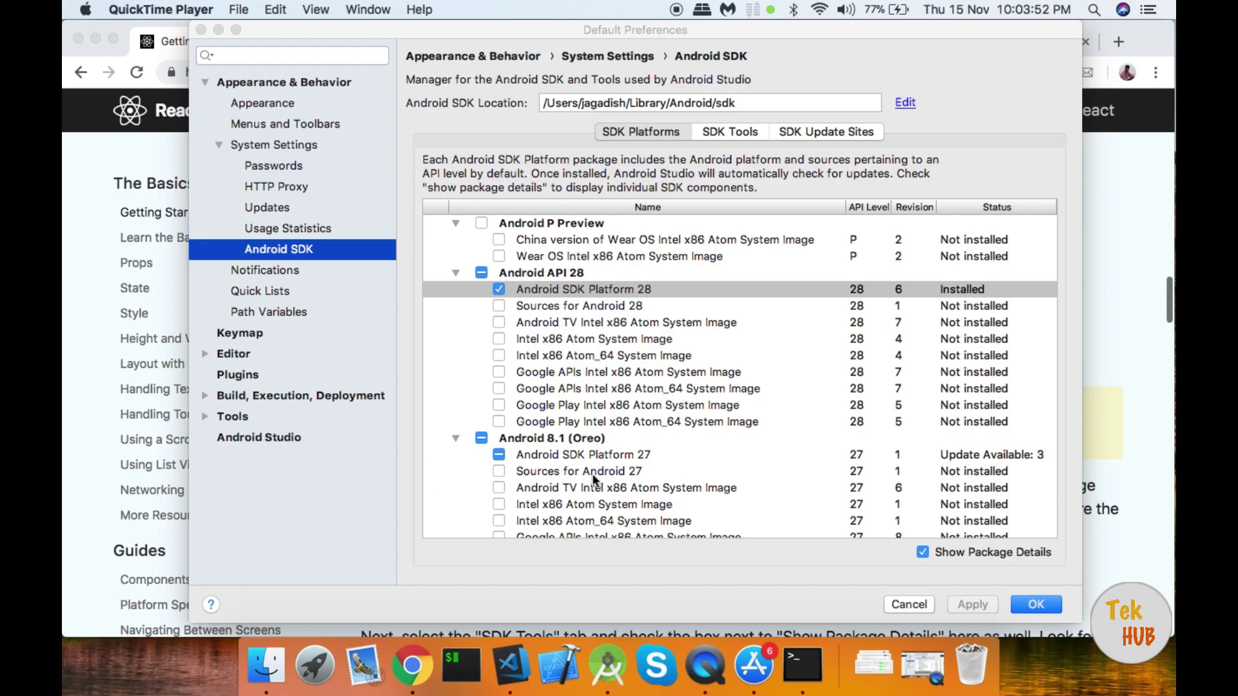
# Step: Examine the SDK Platforms packages from Android API 28 to Android 7.1.1, selecting the Android 8.1 Google Play Intel x86 Atom System Image row
pyautogui.scroll(-5, 594, 455)
pyautogui.scroll(4, 594, 455)
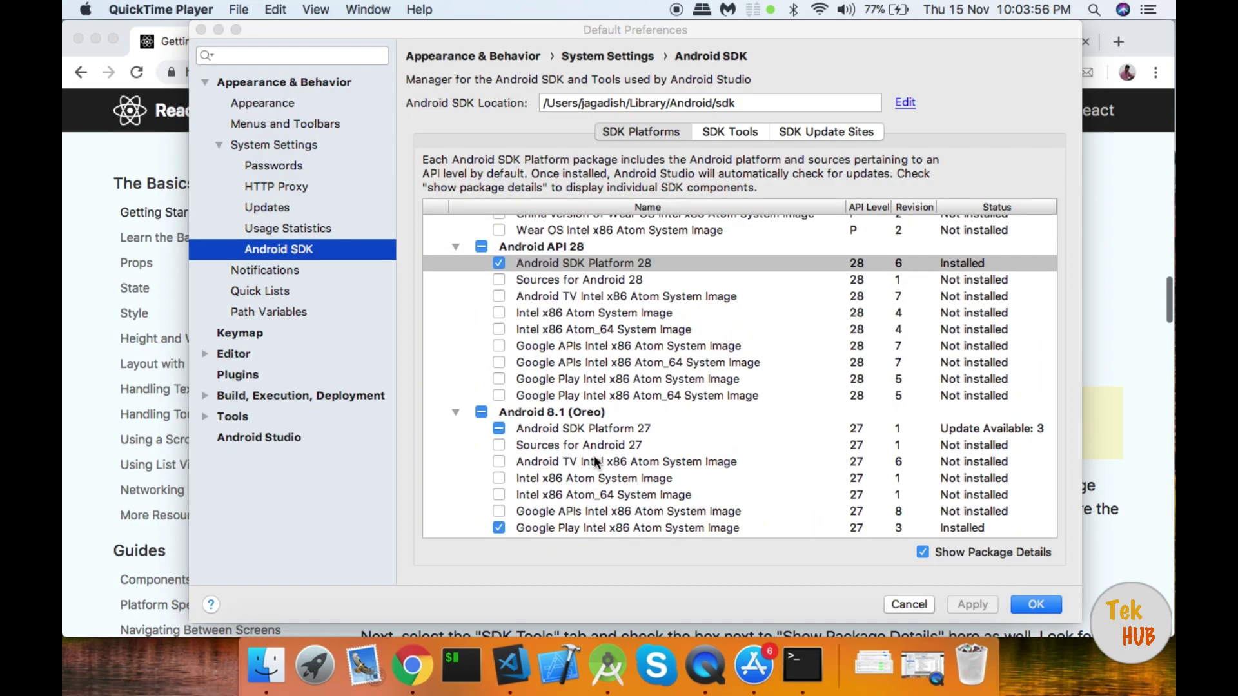
pyautogui.scroll(-3, 594, 455)
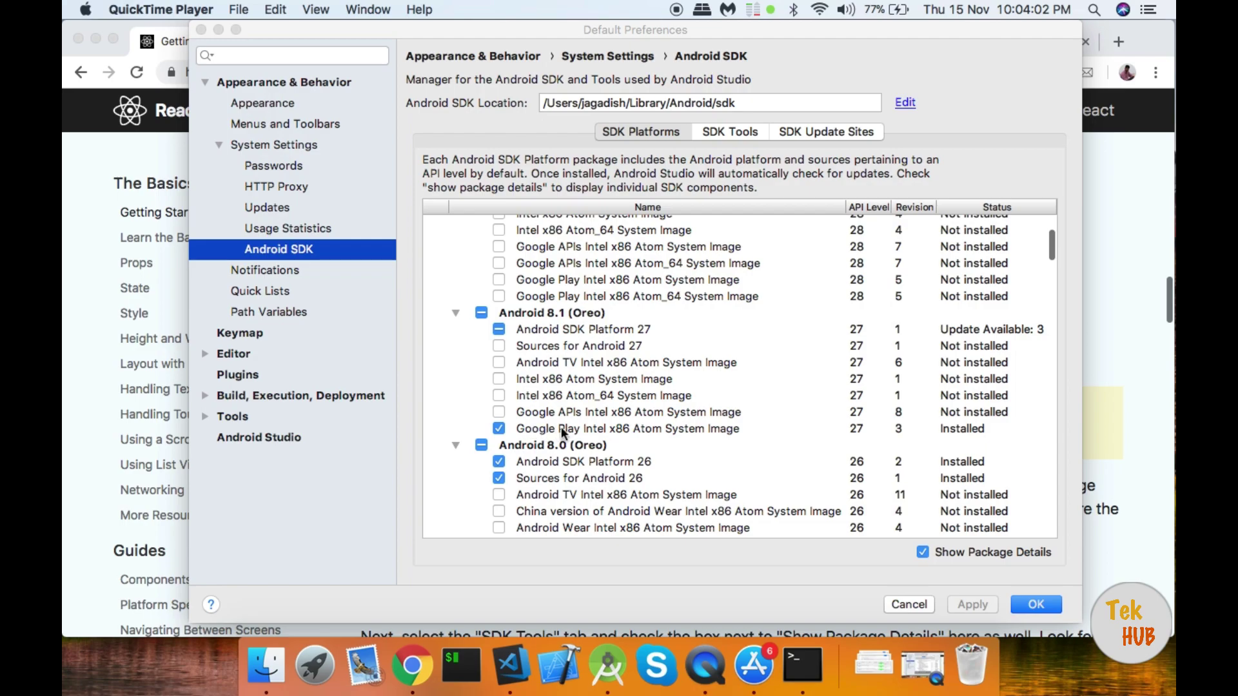
pyautogui.click(627, 429)
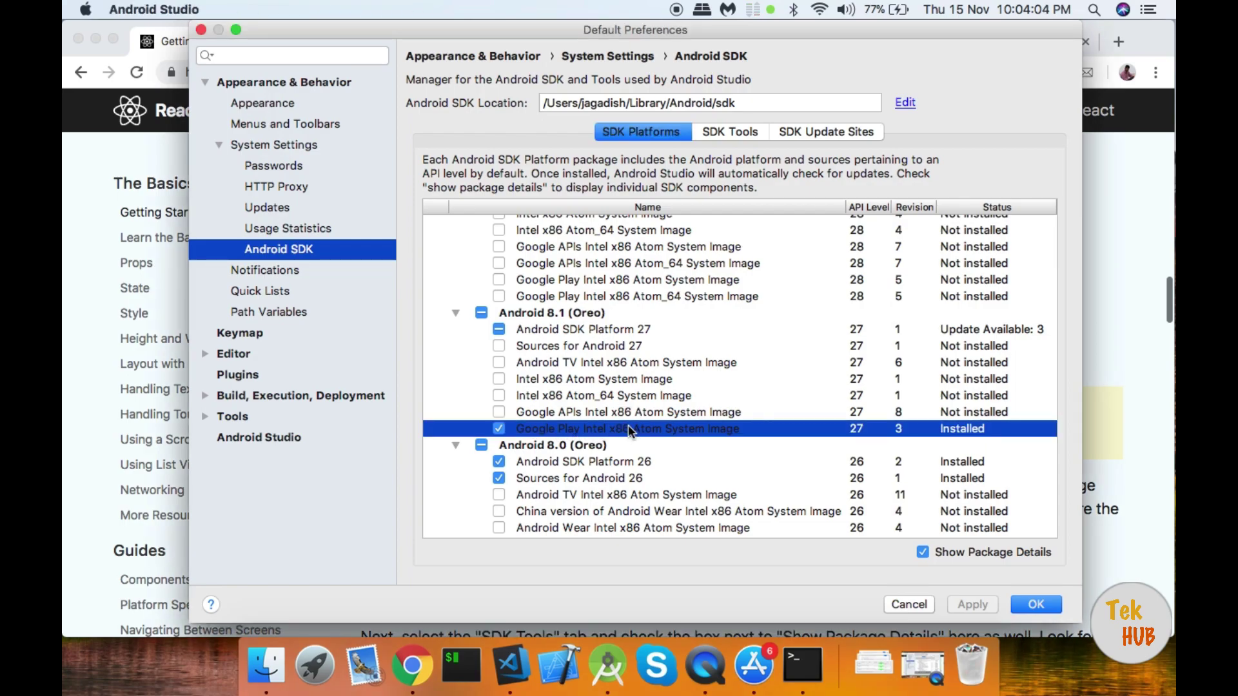
pyautogui.scroll(-5, 629, 429)
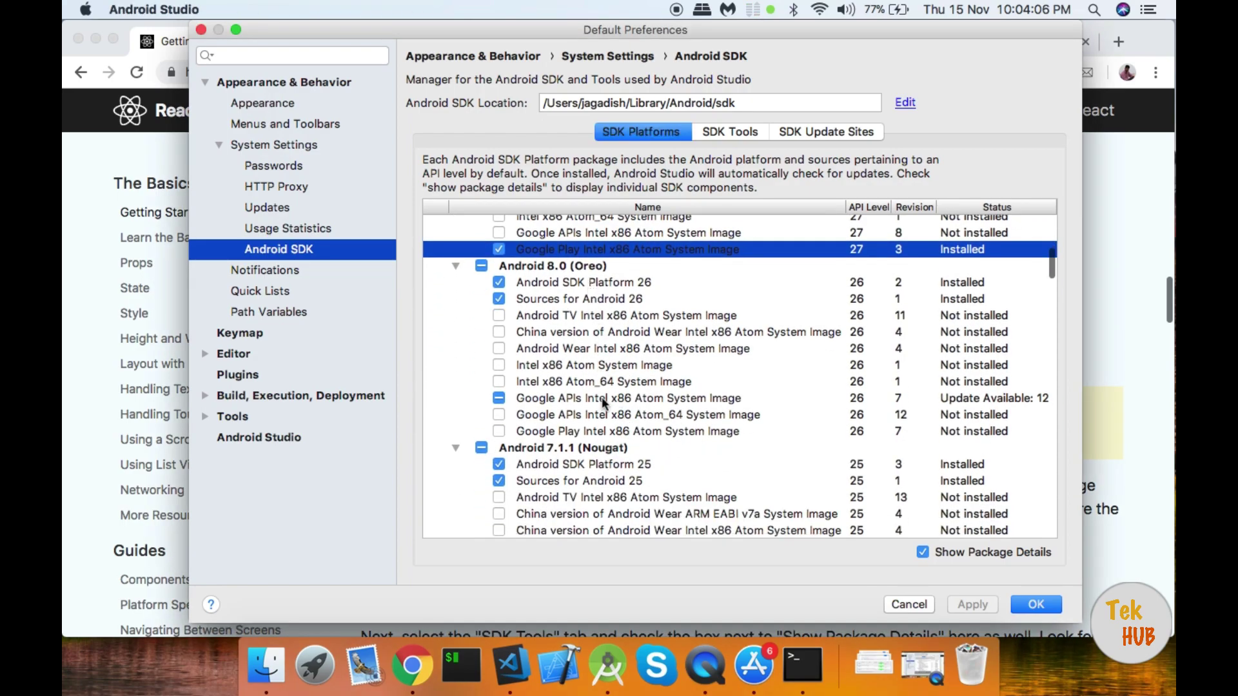
pyautogui.scroll(-3, 600, 379)
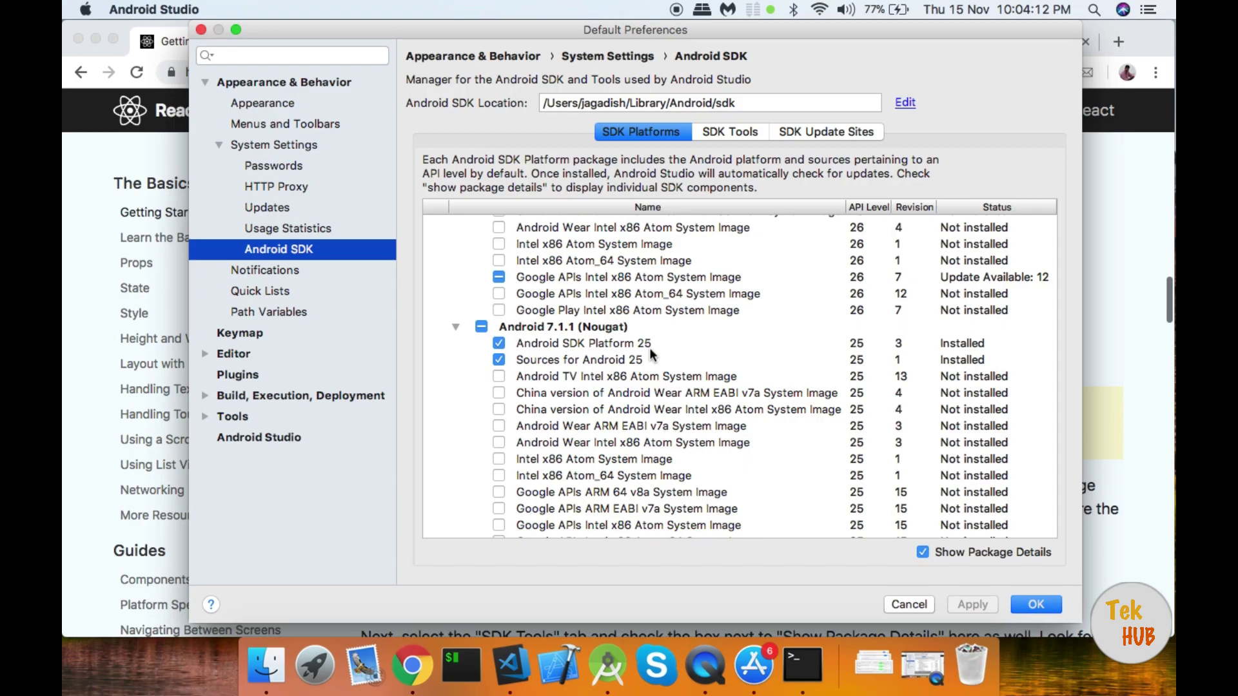
# Step: Look through the older SDK Platforms packages down to Android 5.0, and display the SDK Tools with their package details
pyautogui.scroll(-10, 650, 349)
pyautogui.scroll(-5, 650, 349)
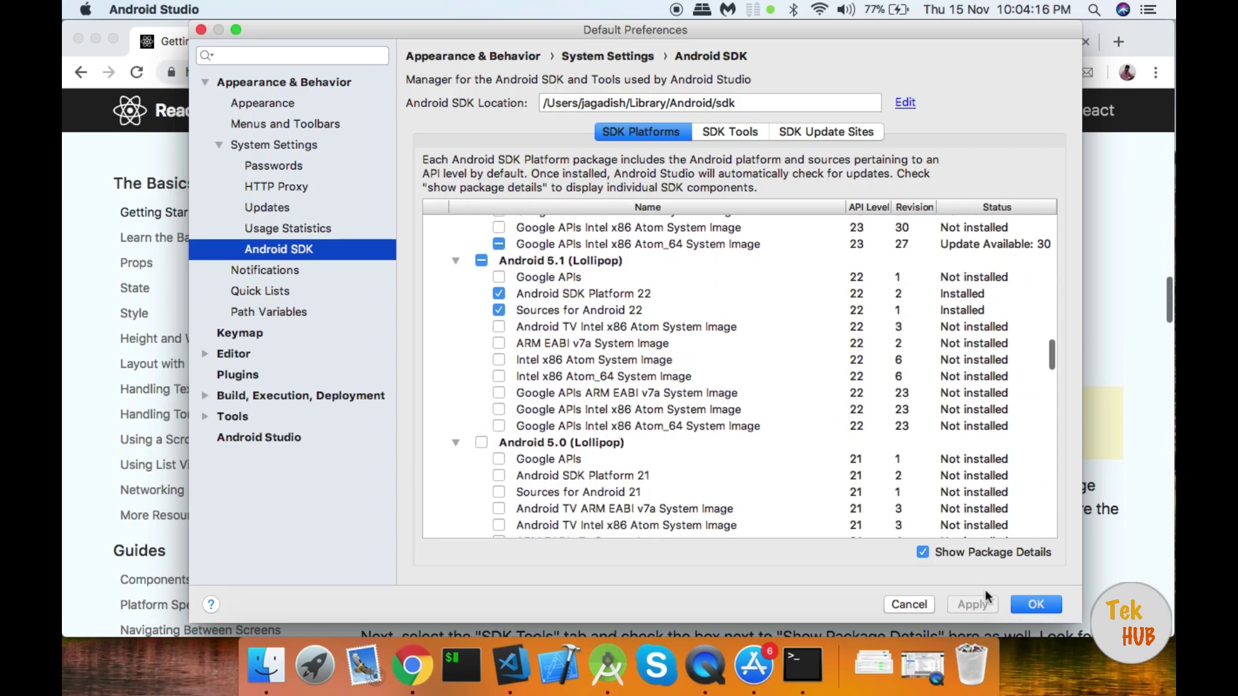
pyautogui.click(739, 134)
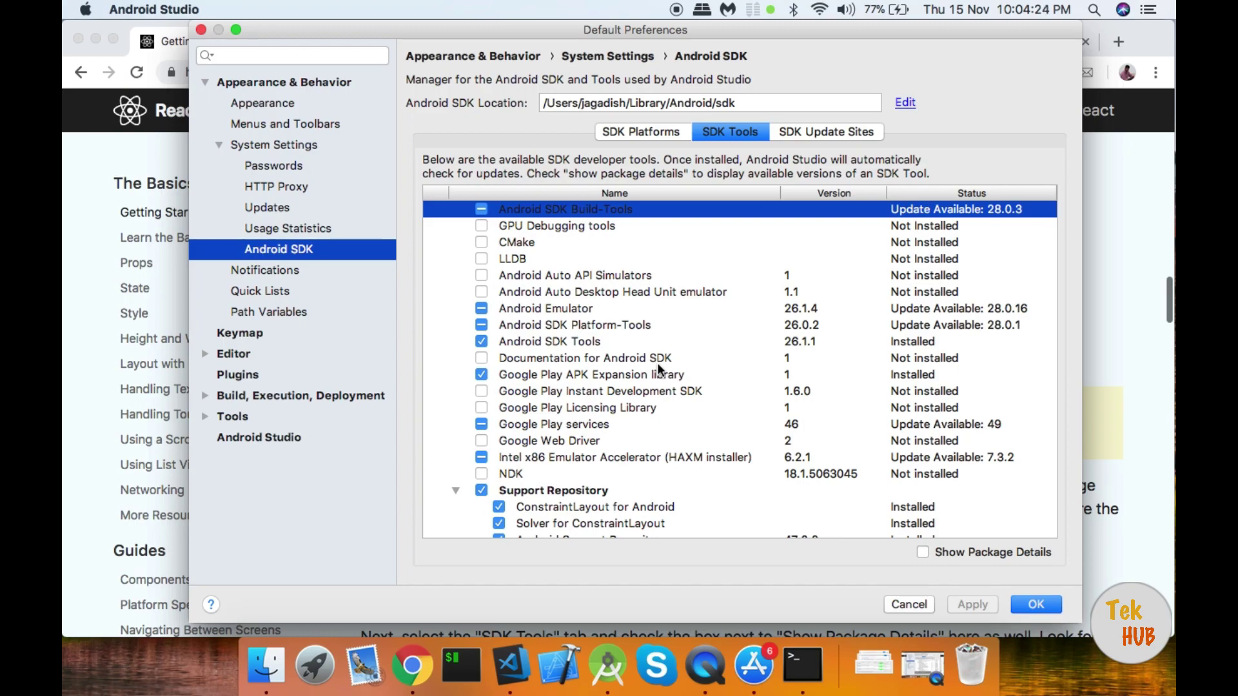
pyautogui.scroll(-3, 661, 369)
pyautogui.scroll(2, 661, 368)
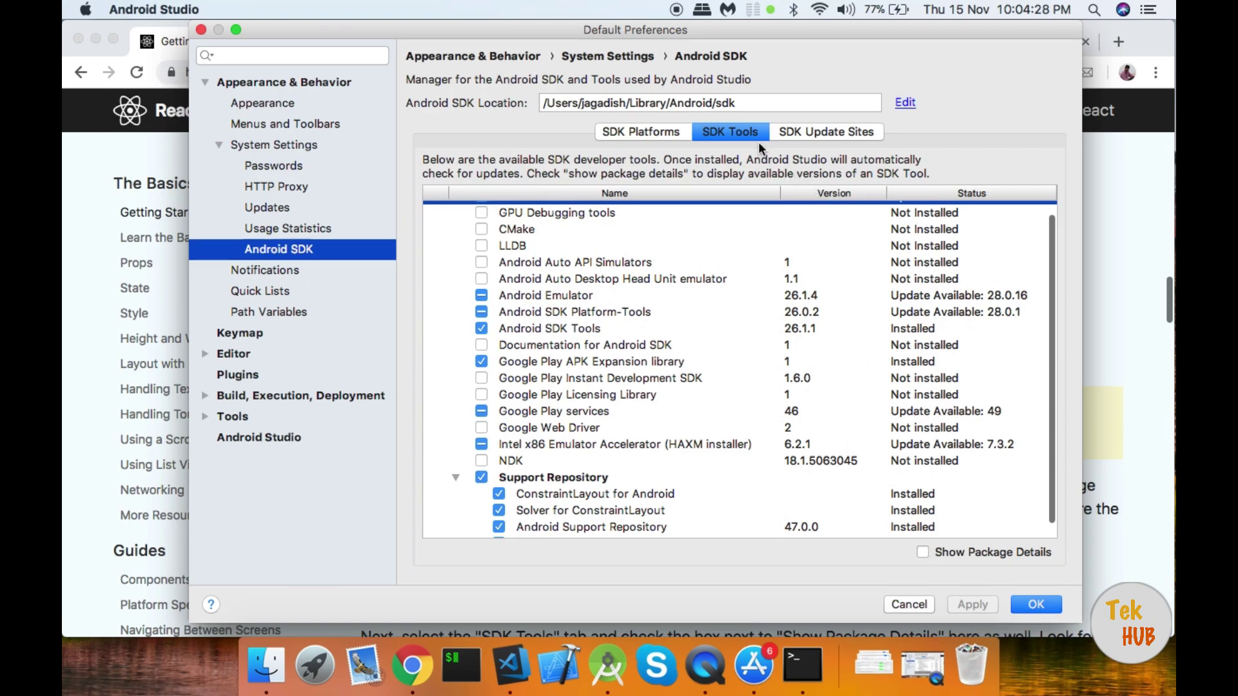
pyautogui.click(923, 552)
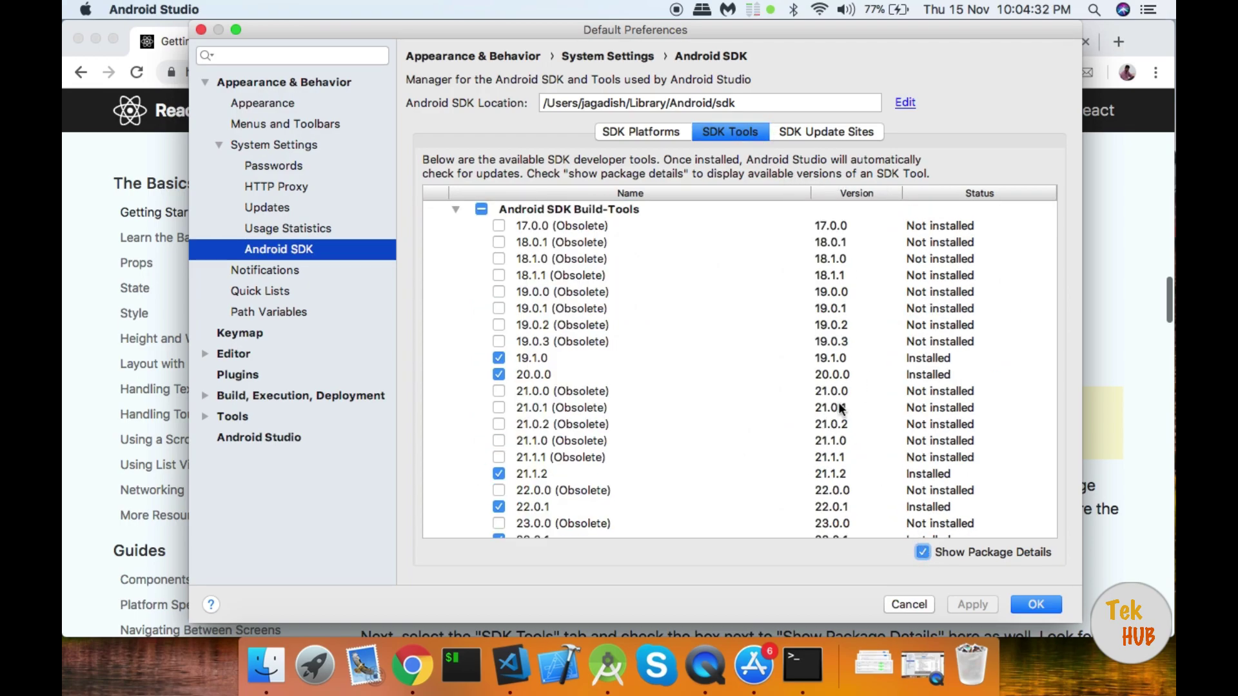
# Step: Examine the Android SDK Build-Tools versions, the other SDK tools and the Support Repository packages, and close the preferences without changes
pyautogui.scroll(-3, 841, 407)
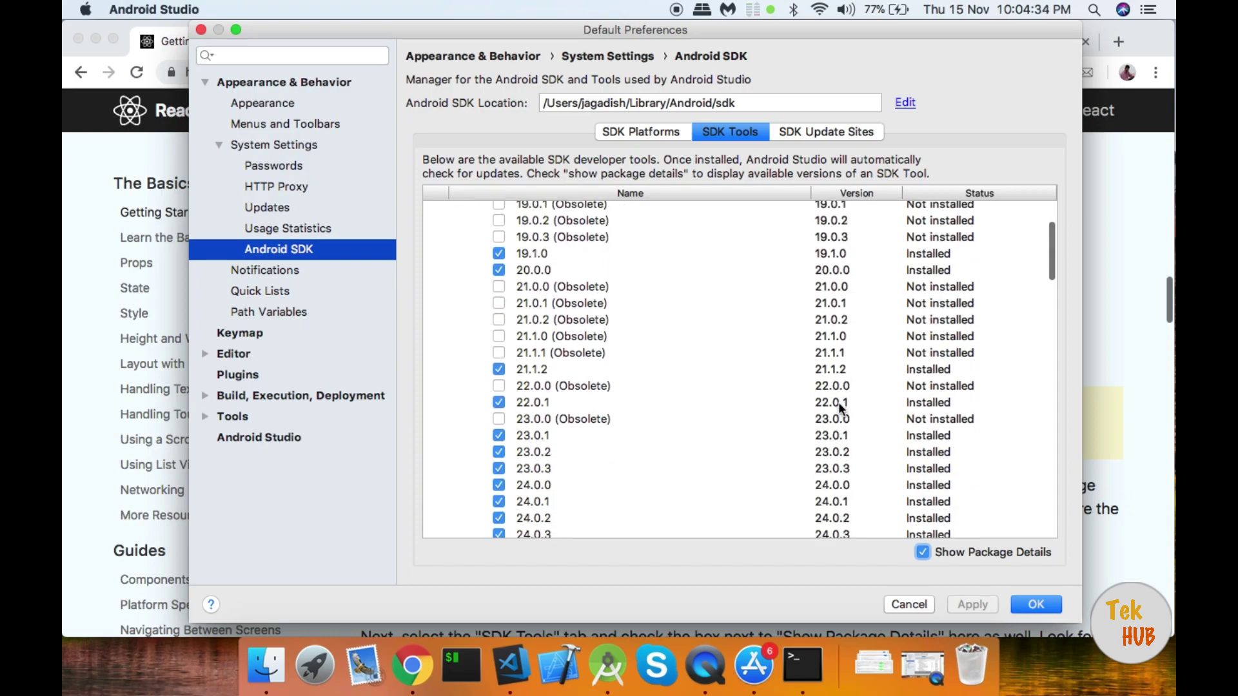
pyautogui.scroll(3, 623, 381)
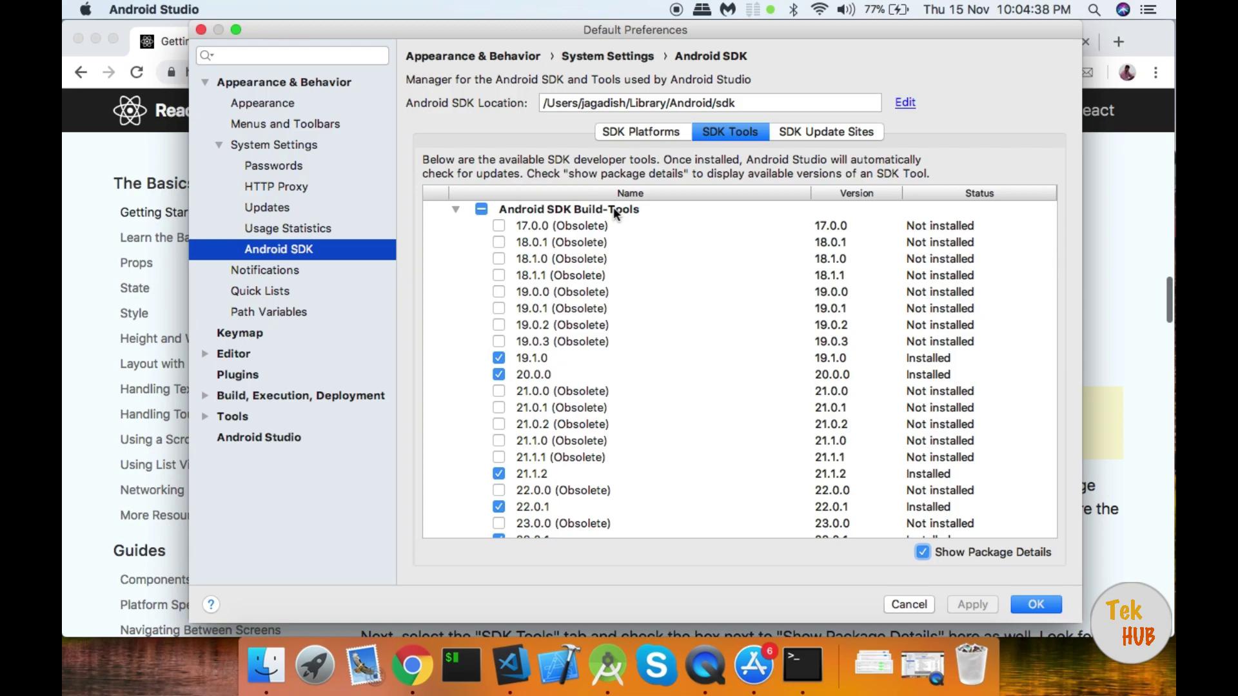
pyautogui.scroll(-4, 597, 396)
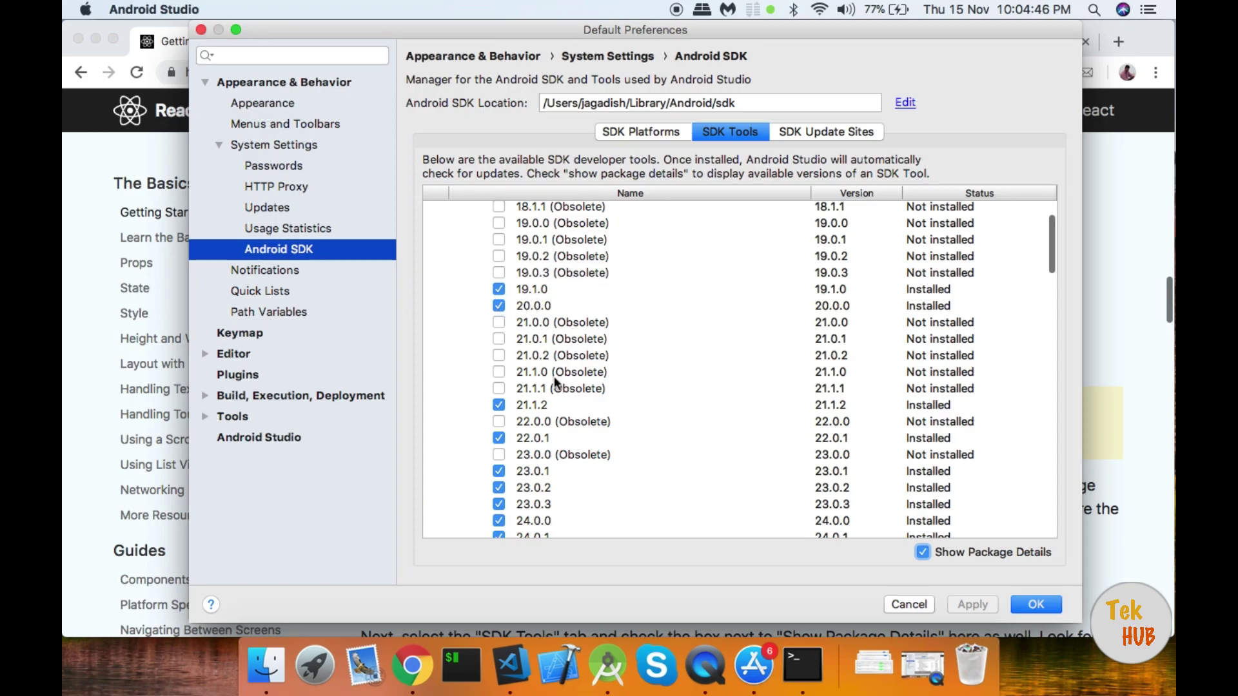
pyautogui.scroll(-3, 564, 378)
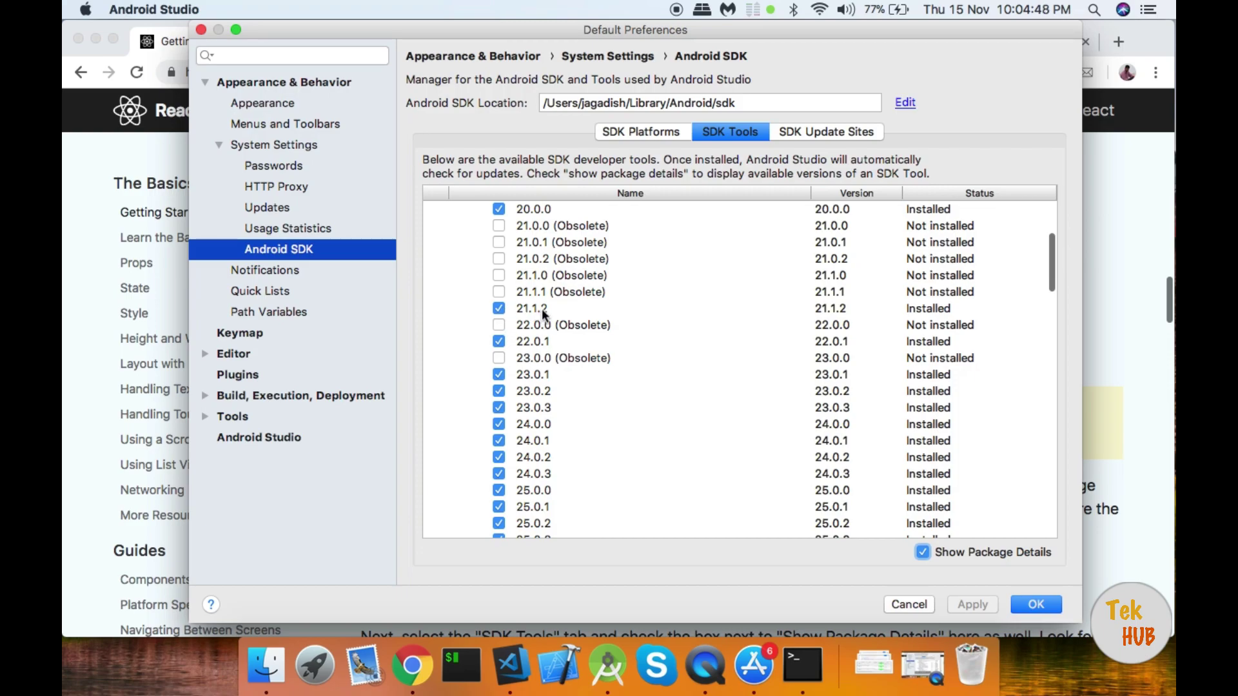
pyautogui.scroll(-10, 544, 381)
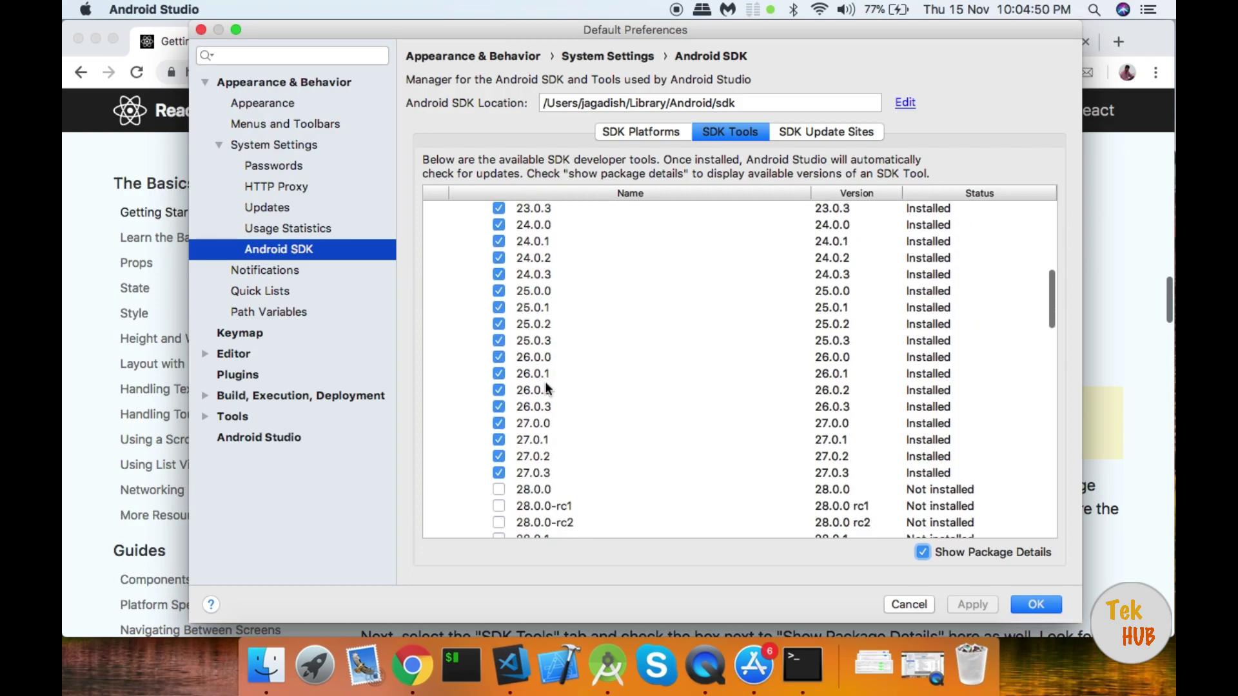
pyautogui.scroll(-8, 544, 381)
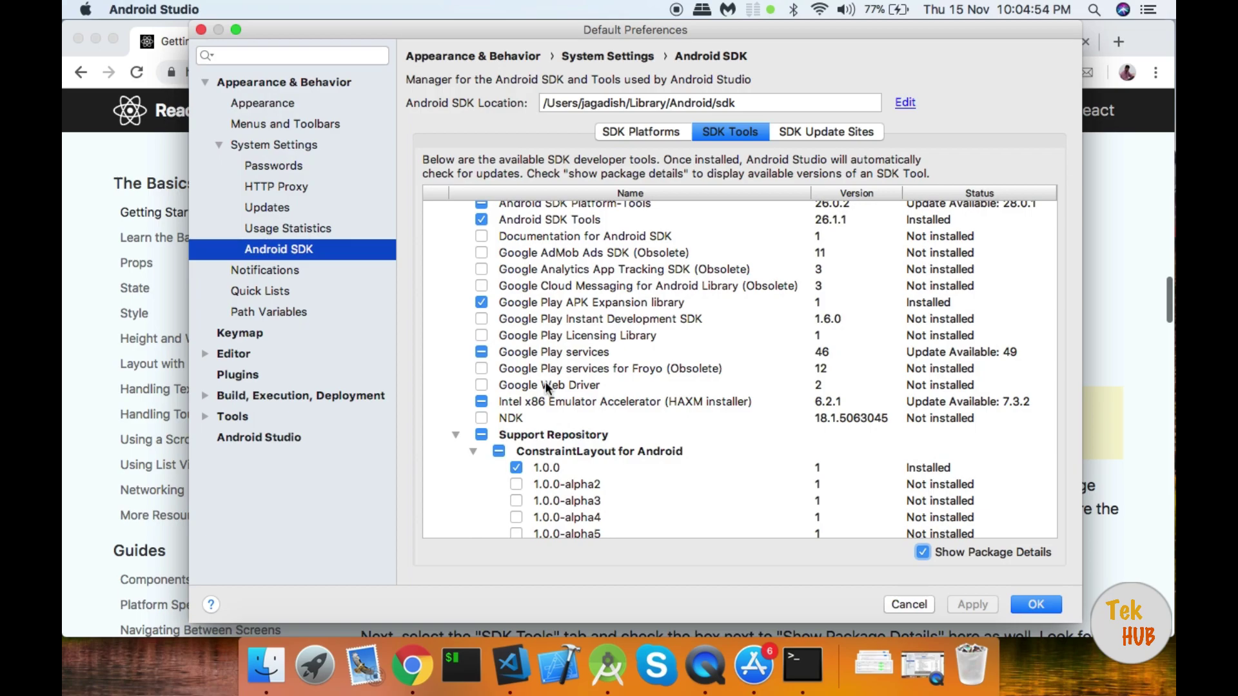
pyautogui.scroll(4, 544, 381)
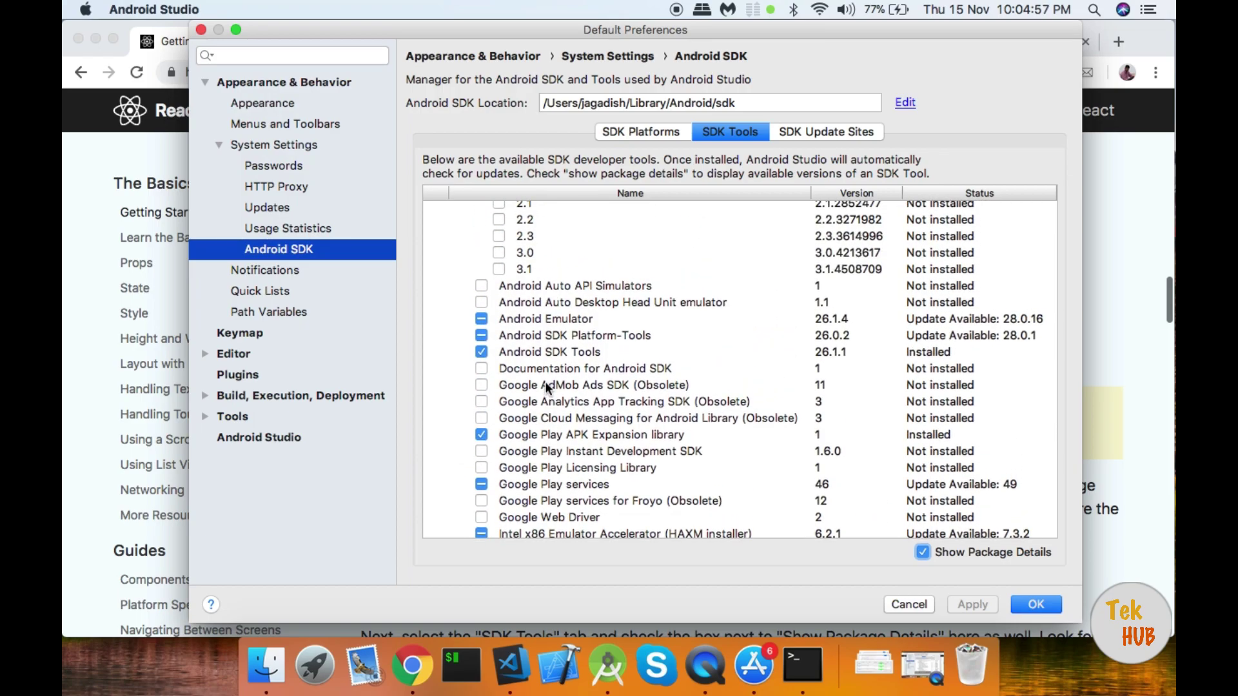
pyautogui.scroll(-8, 545, 383)
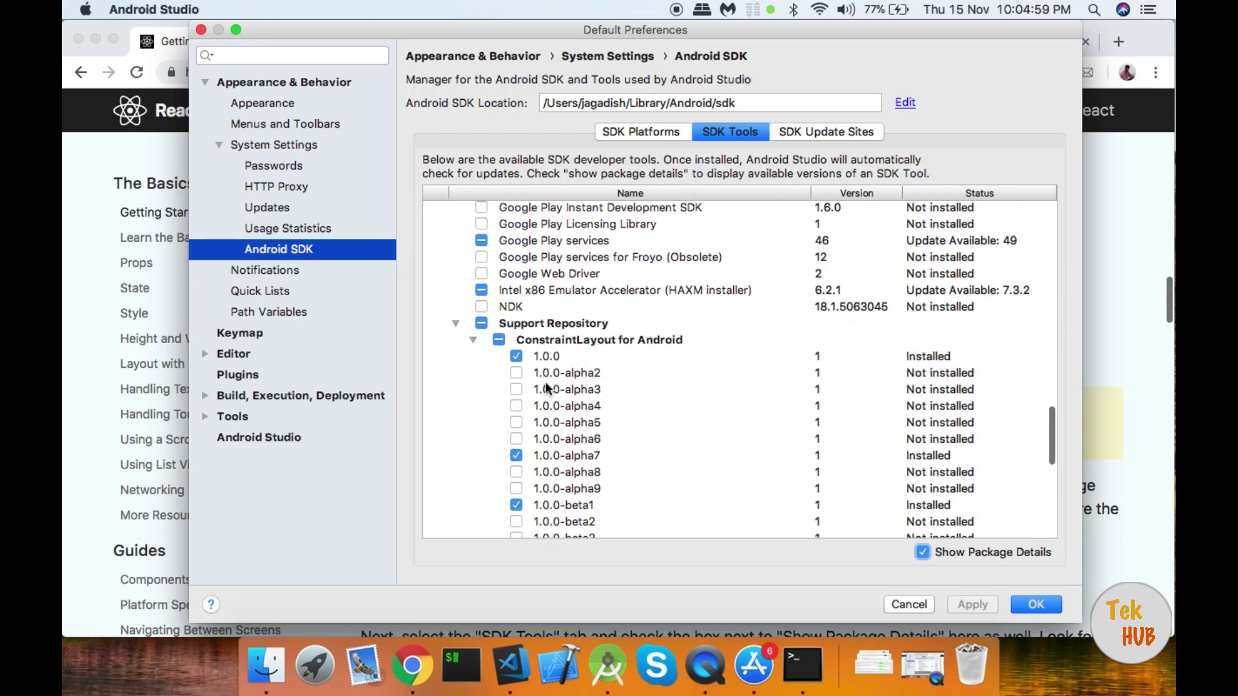
pyautogui.scroll(5, 546, 385)
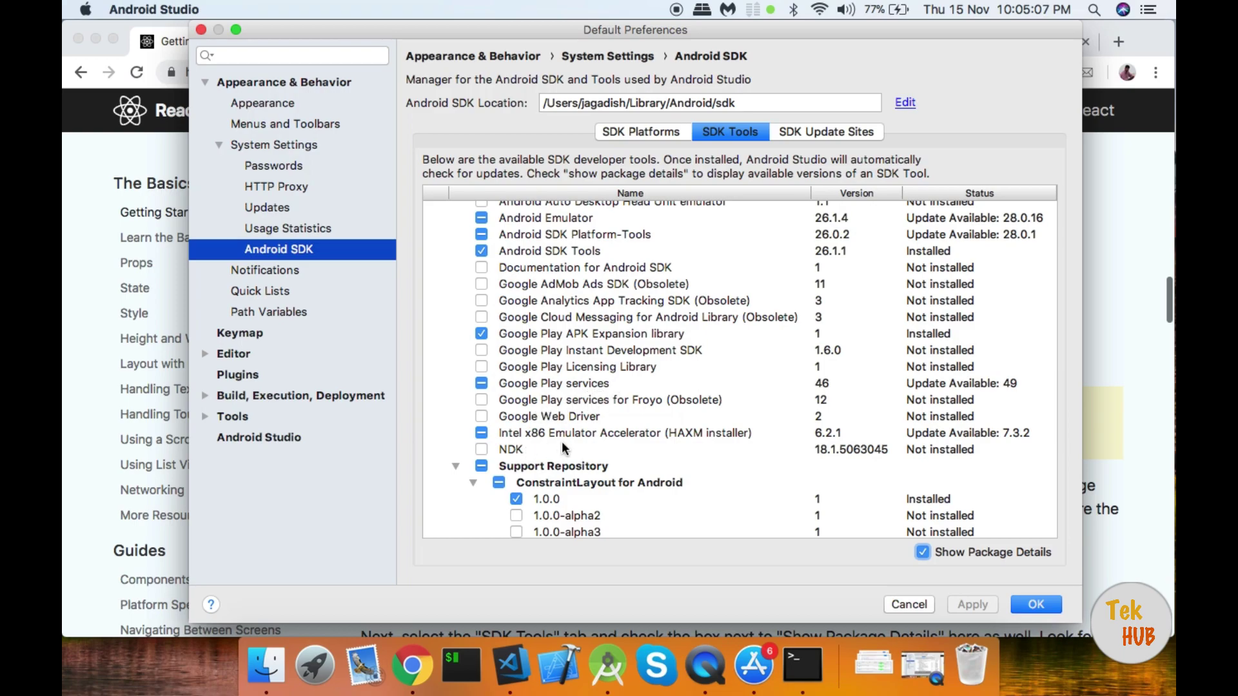
pyautogui.scroll(-8, 562, 445)
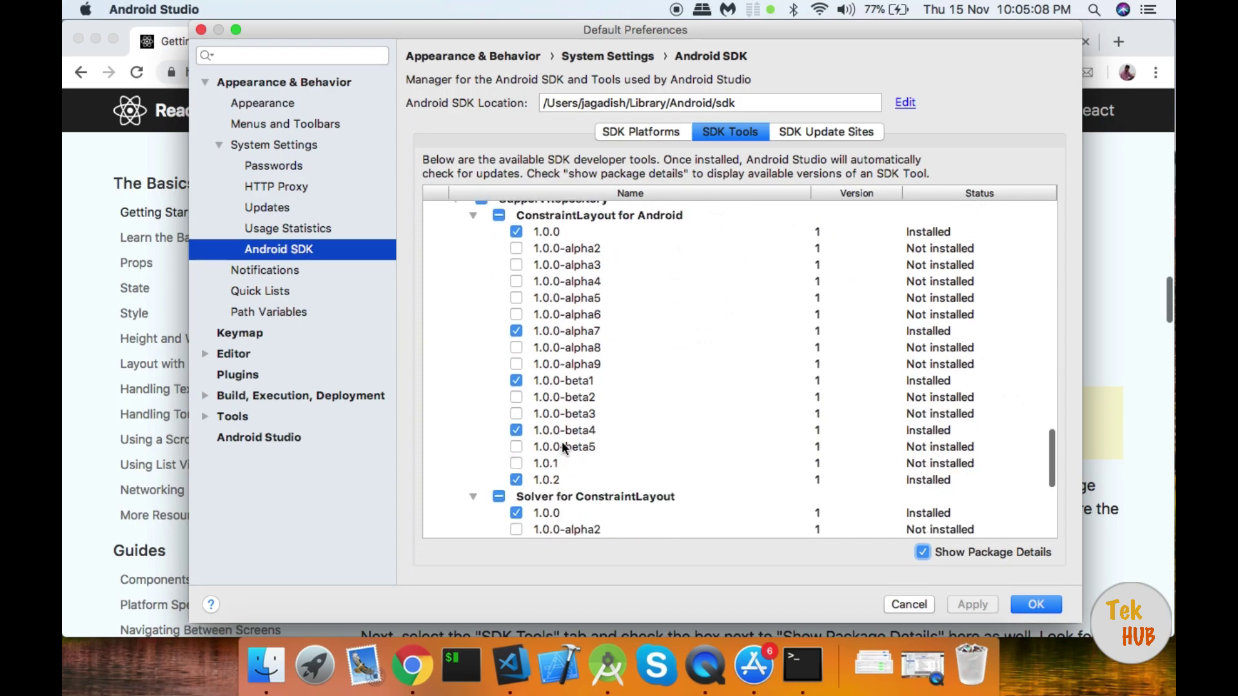
pyautogui.click(916, 608)
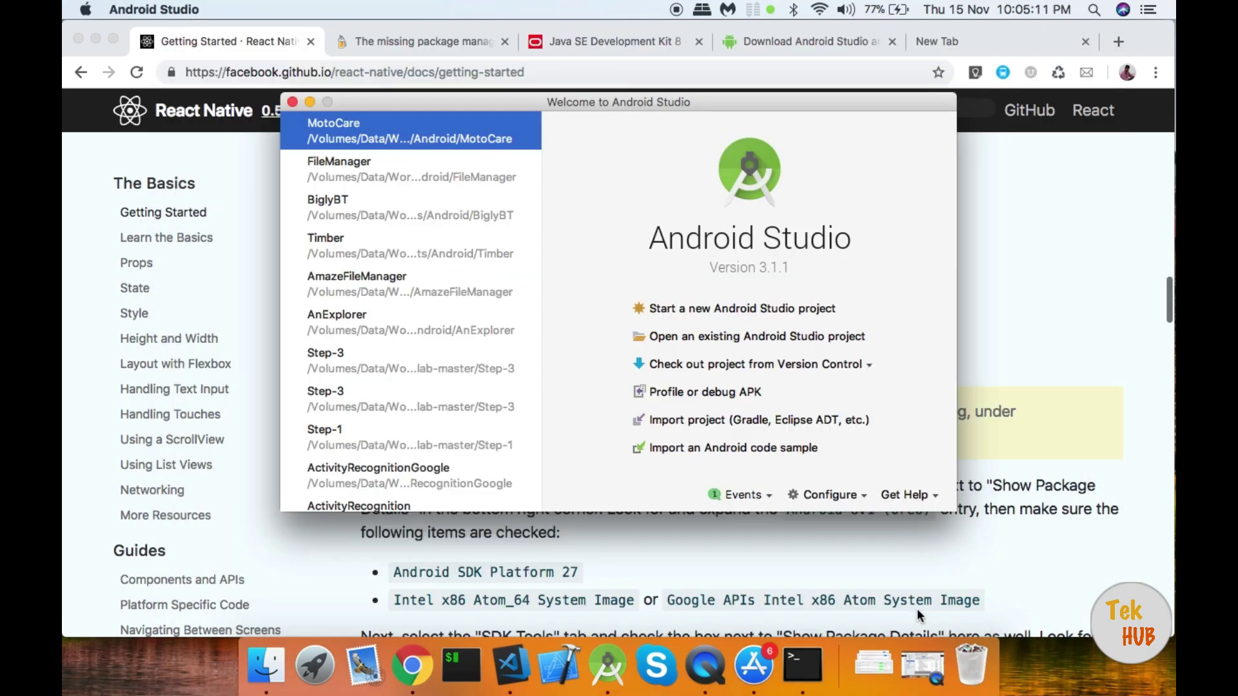
# Step: Return to the React Native guide and copy the $HOME/.bash_profile path from the environment variable instructions
pyautogui.click(728, 524)
pyautogui.scroll(-10, 725, 532)
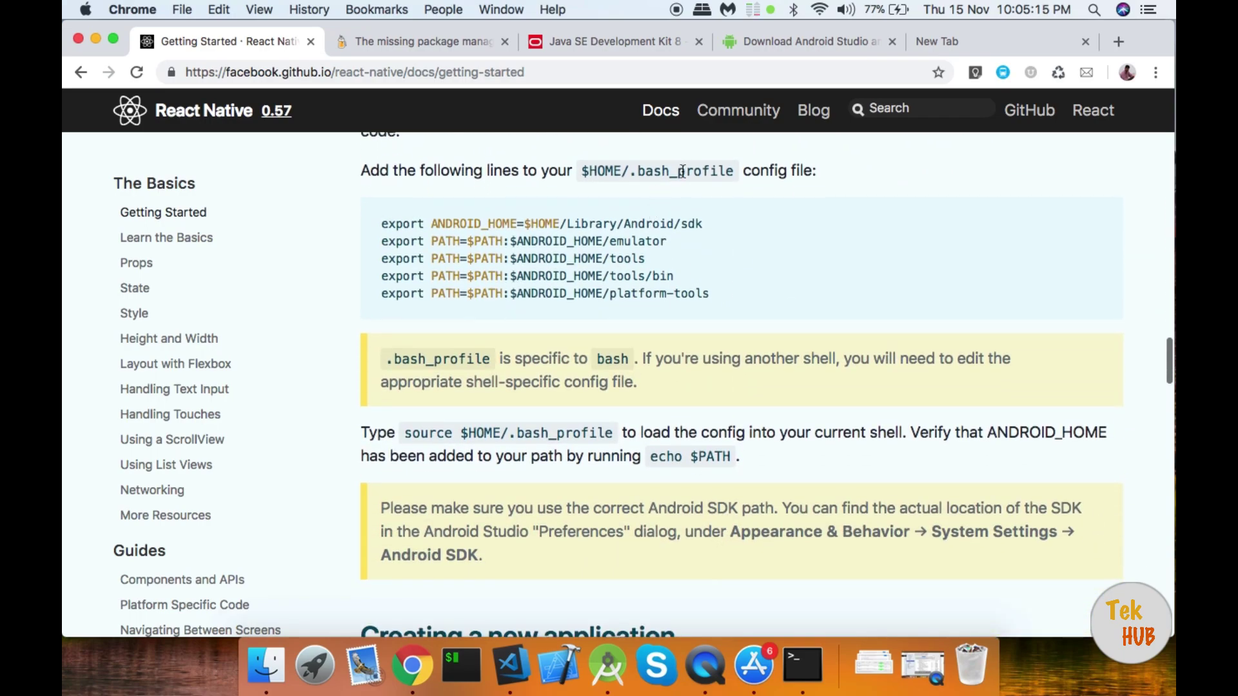
pyautogui.moveTo(583, 172); pyautogui.dragTo(737, 173)
pyautogui.press('super+c')
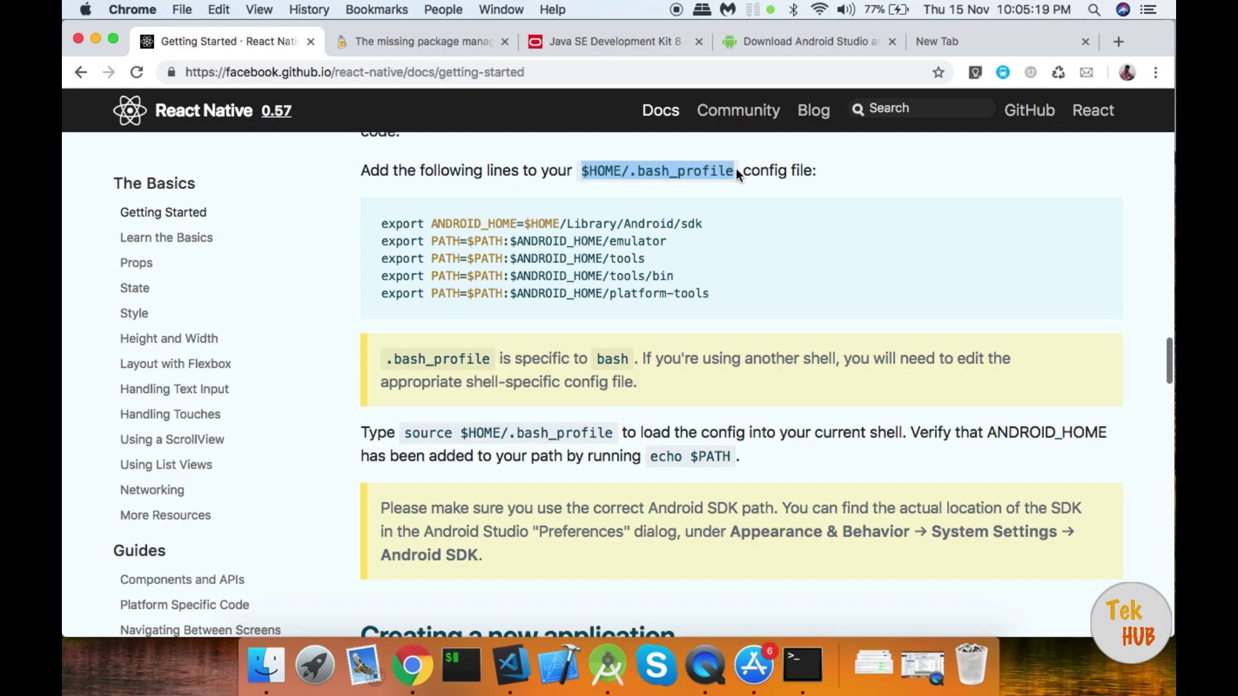
# Step: Switch to Terminal and open $HOME/.bash_profile in vi using the copied path
pyautogui.click(803, 664)
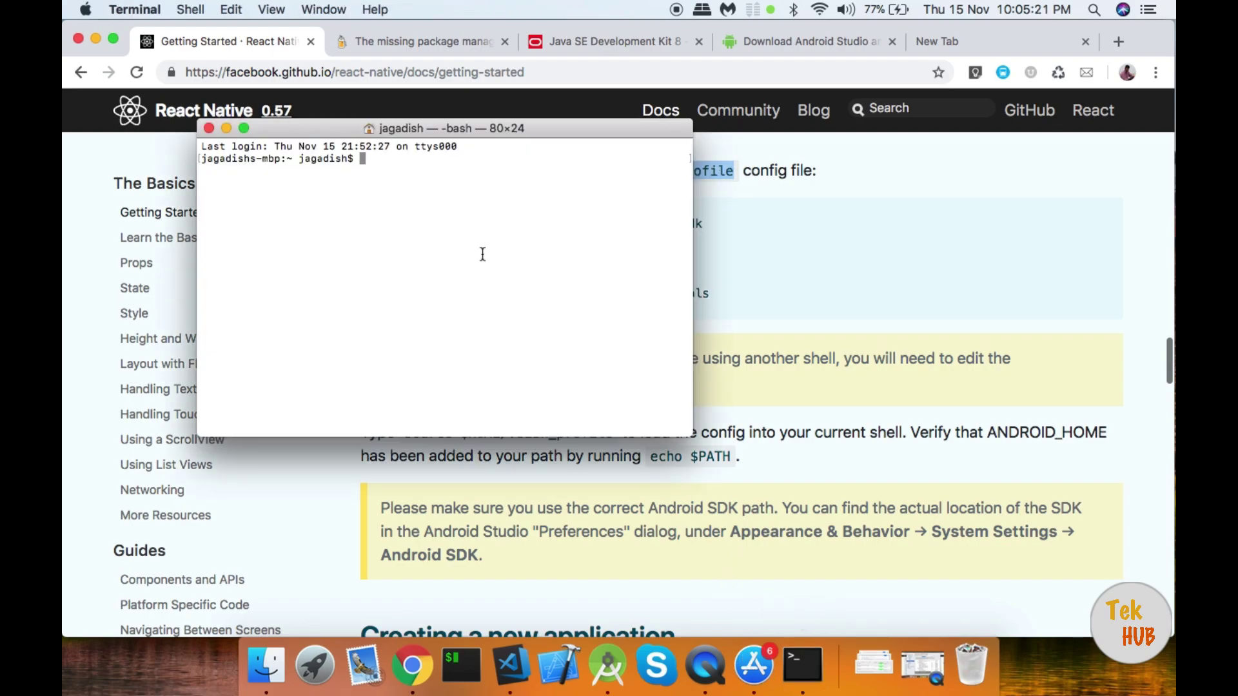
pyautogui.write('vi')
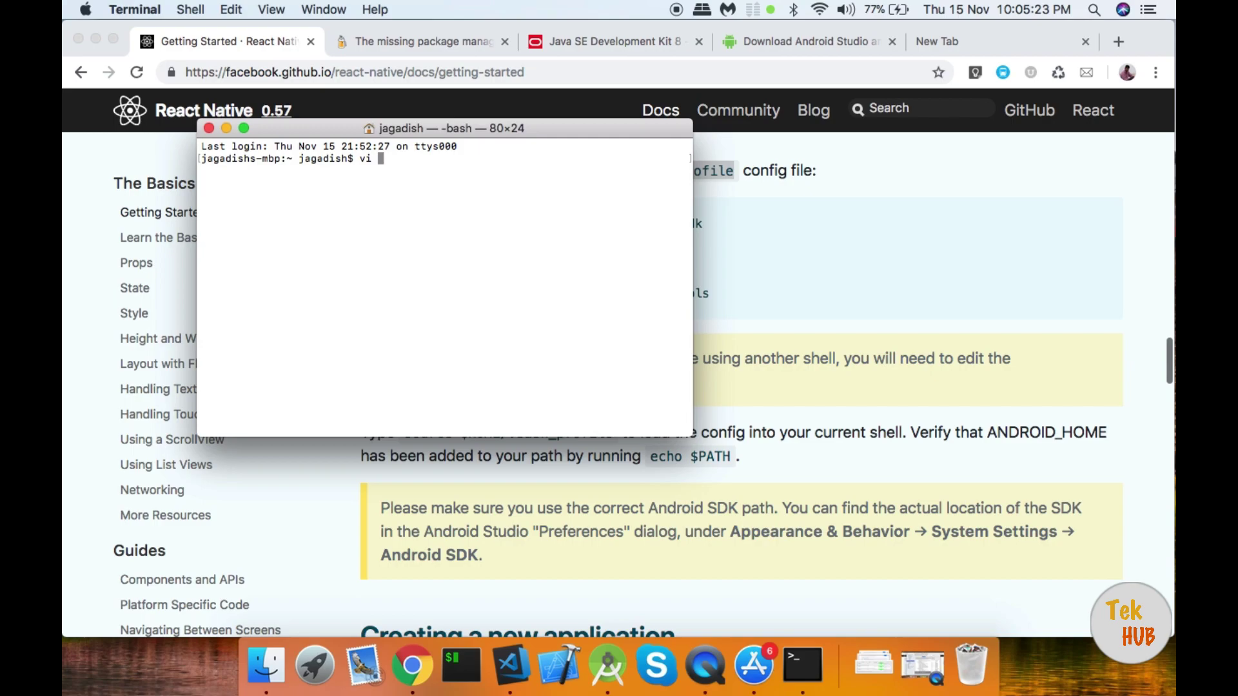
pyautogui.press('super+v')
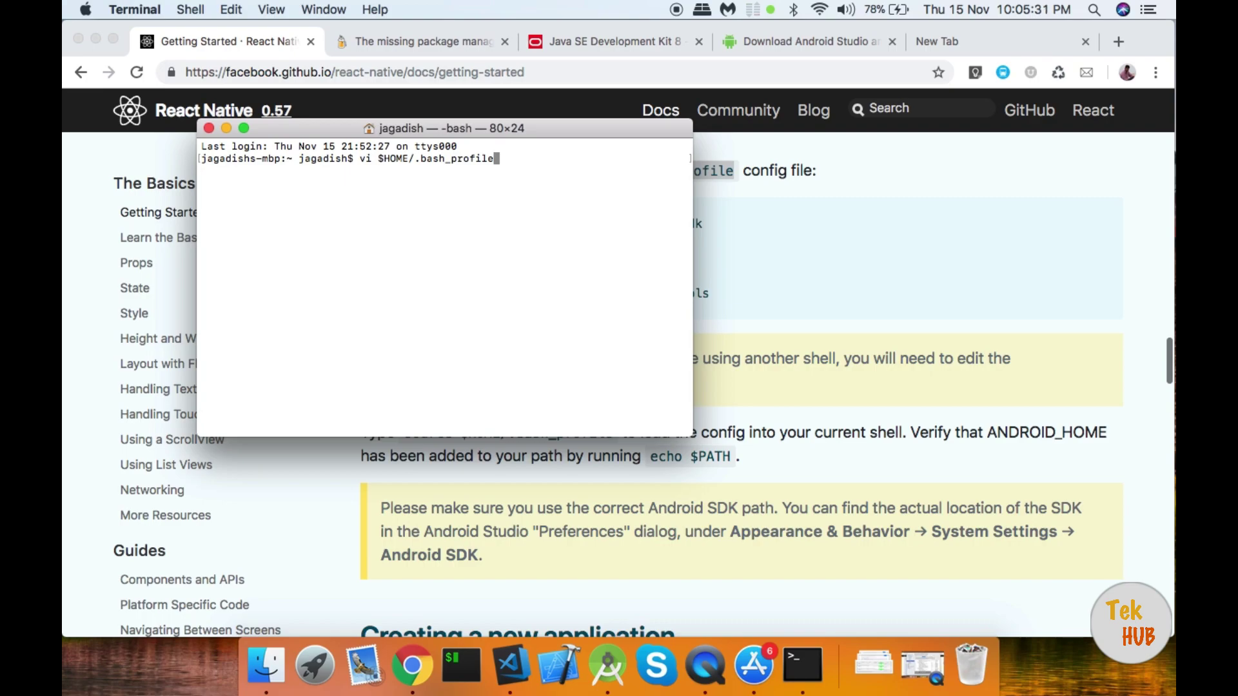
pyautogui.press('Return')
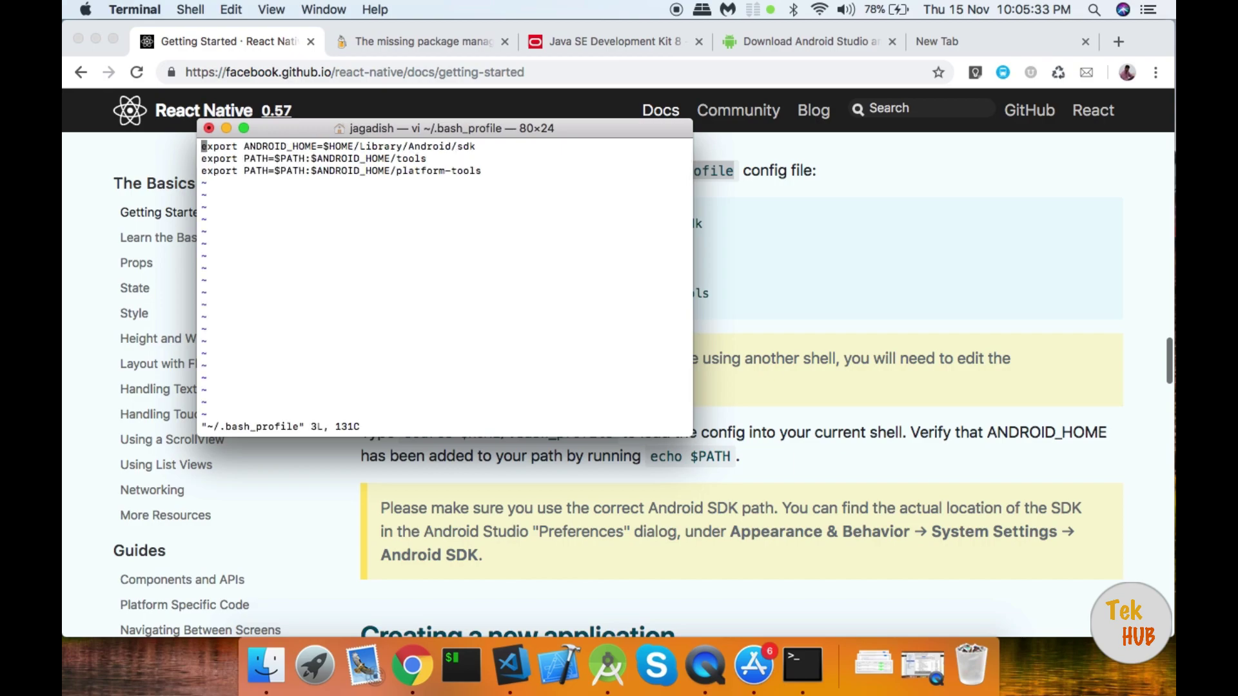
# Step: Go to the platform-tools export line in .bash_profile and enter insert mode
pyautogui.press('Down')
pyautogui.press('Down')
pyautogui.press('Up')
pyautogui.press('Up')
pyautogui.press('Down')
pyautogui.press('Down')
pyautogui.press('i')
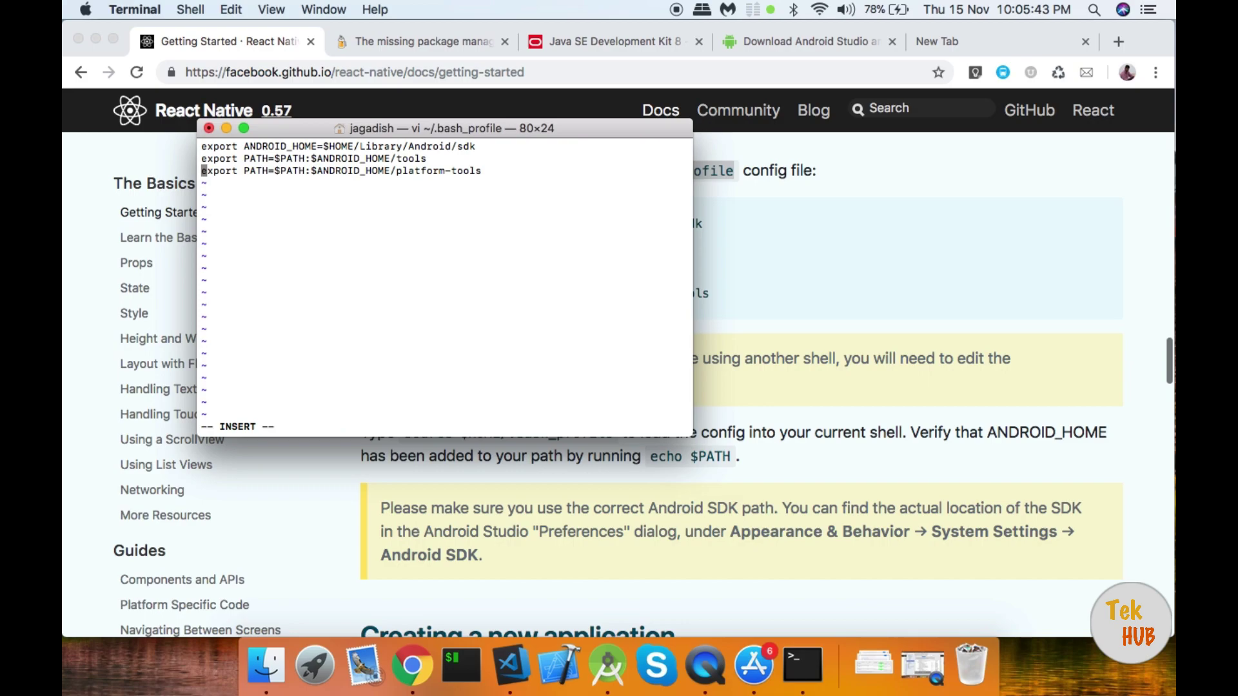
# Step: Highlight the guide's five export lines from ANDROID_HOME to platform-tools, and return to the open .bash_profile in Terminal
pyautogui.click(838, 261)
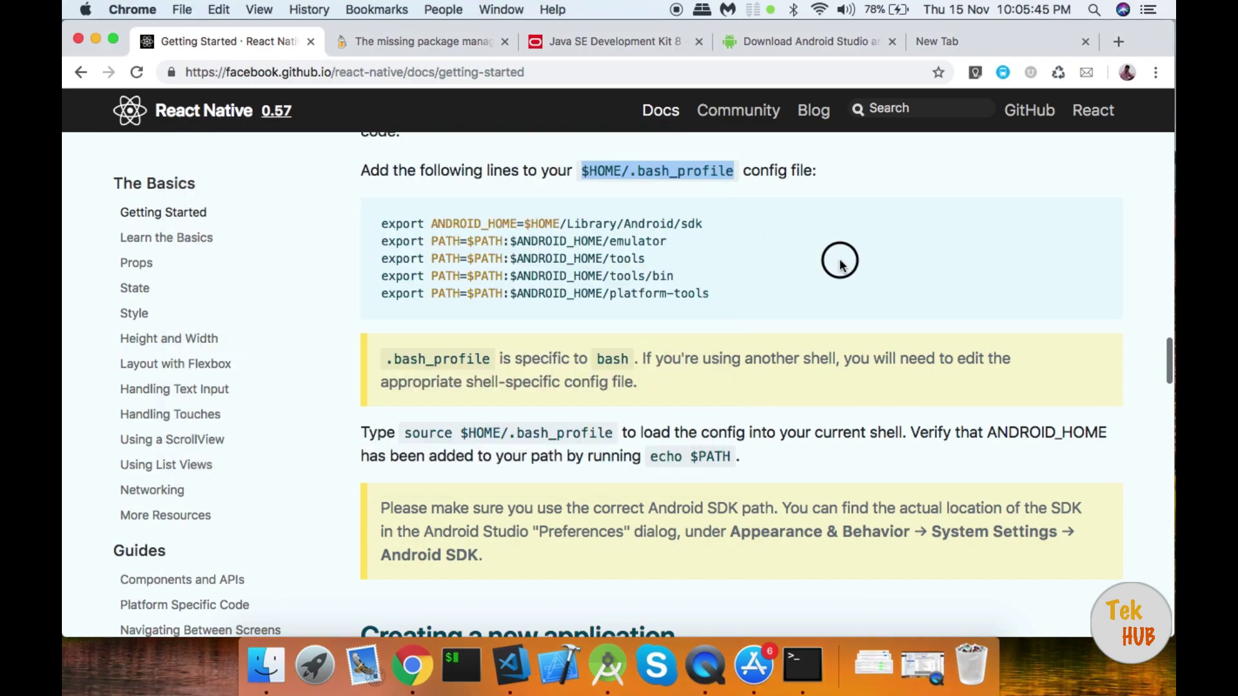
pyautogui.moveTo(381, 222); pyautogui.dragTo(715, 293)
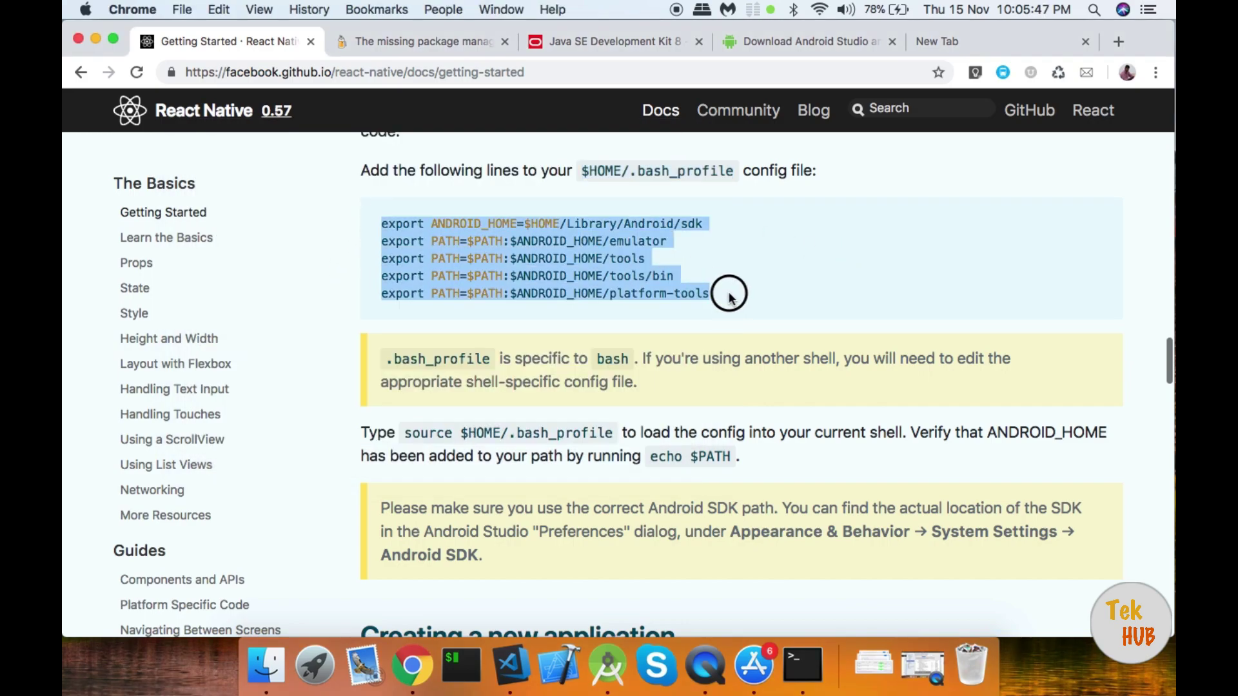
pyautogui.click(803, 664)
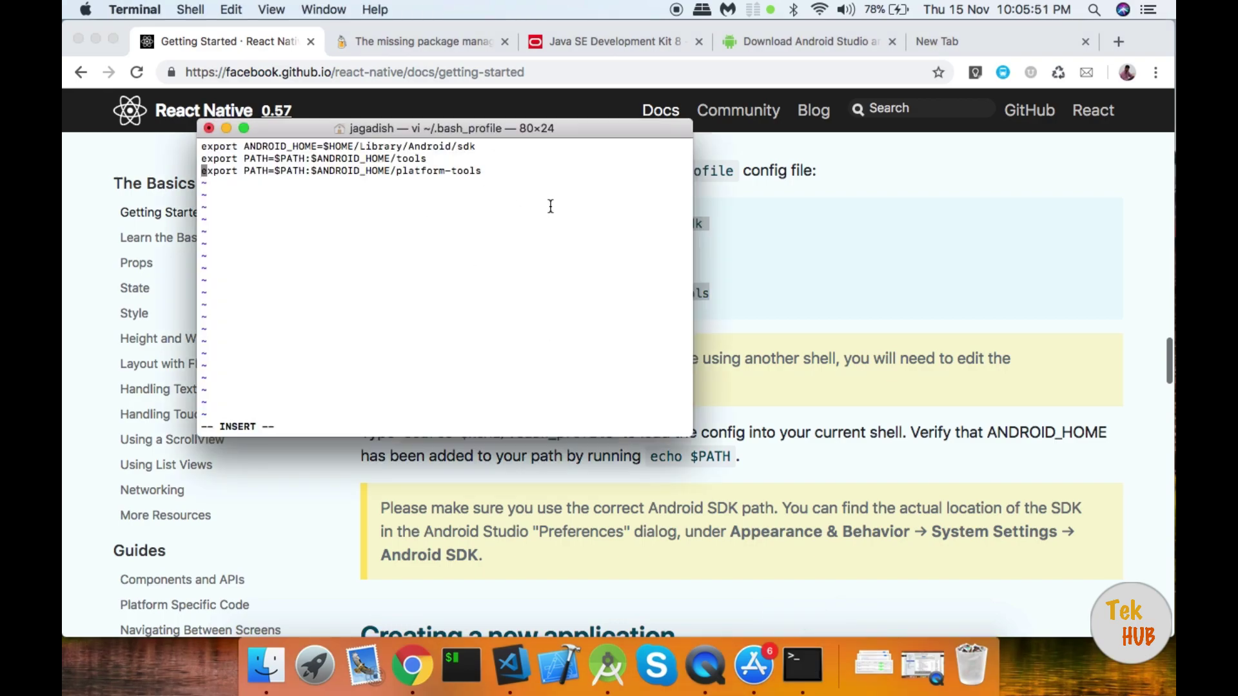
# Step: Save .bash_profile and quit vi with :wq!, and replace the Terminal window with a new one
pyautogui.press('Escape')
pyautogui.write(':wq!')
pyautogui.press('Return')
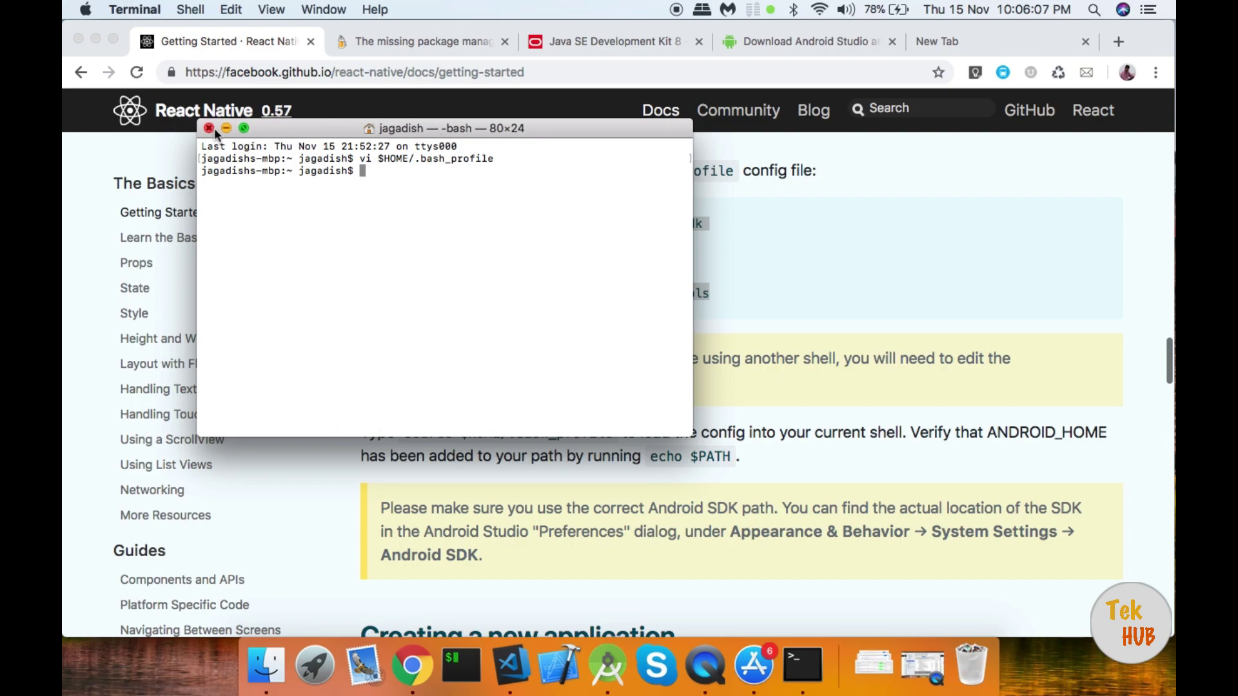
pyautogui.press('super+n')
pyautogui.press('super+w')
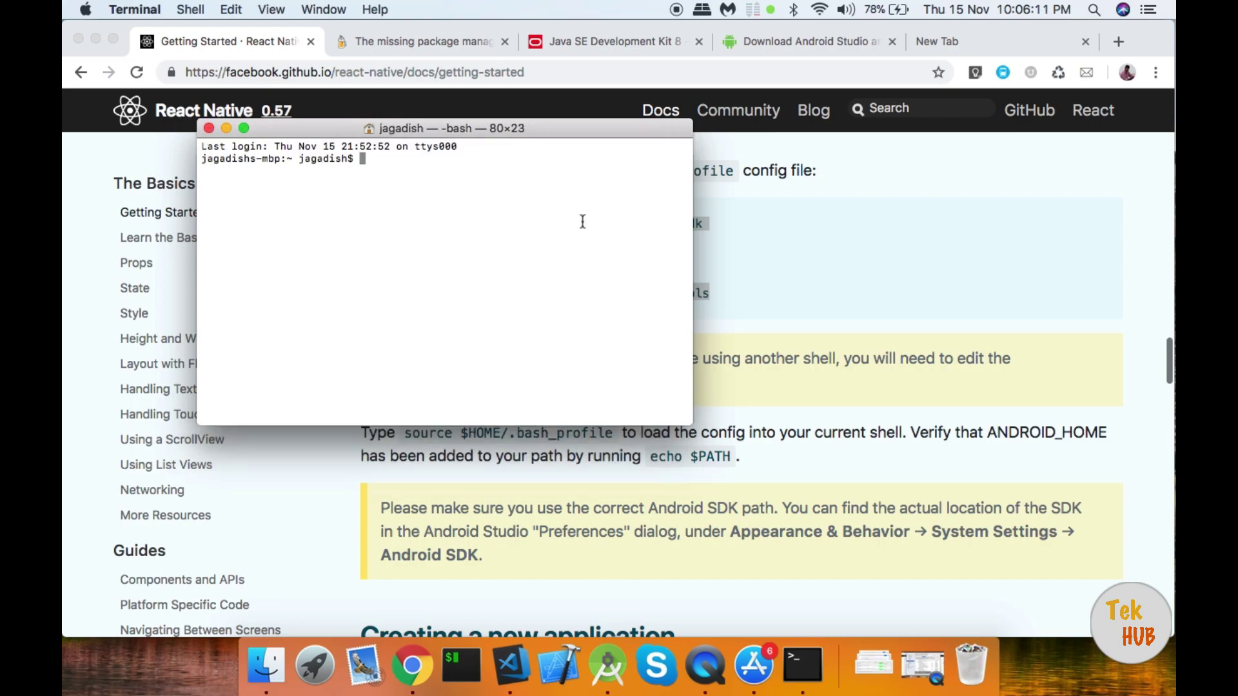
# Step: Review the guide from the "Creating a new application" section back up to the React Native CLI installation
pyautogui.click(800, 352)
pyautogui.scroll(-3, 799, 355)
pyautogui.scroll(-3, 799, 357)
pyautogui.scroll(4, 799, 357)
pyautogui.scroll(-5, 799, 357)
pyautogui.scroll(-3, 801, 357)
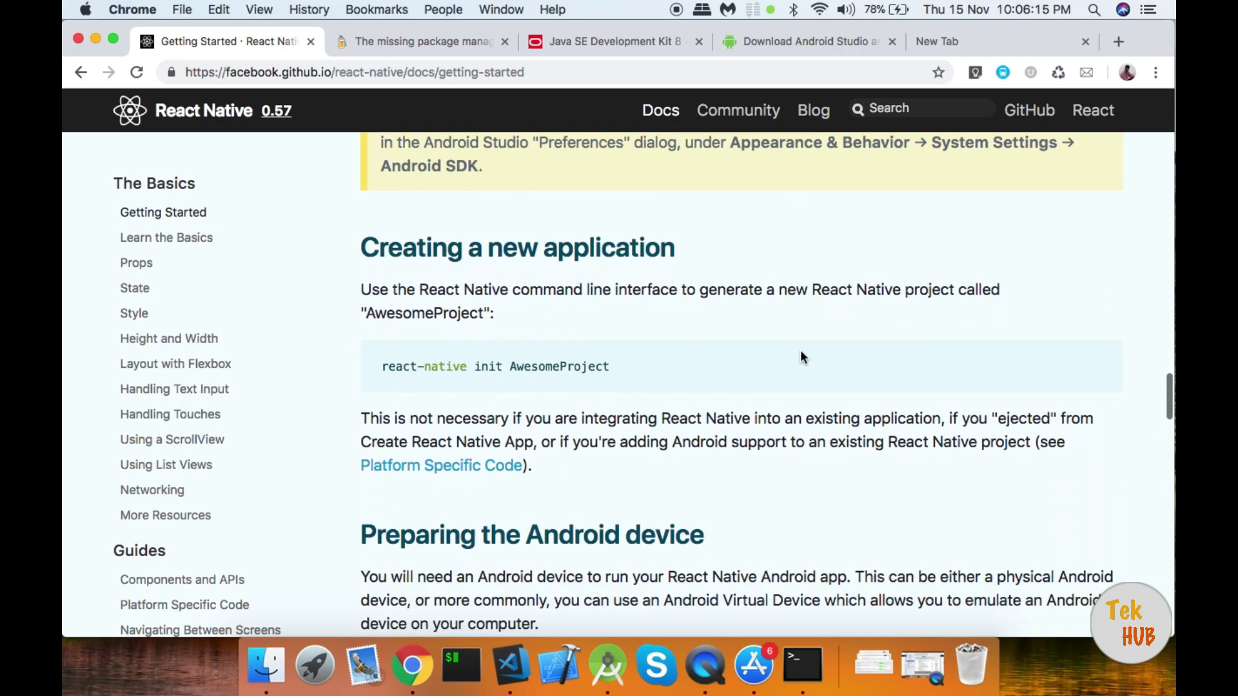
pyautogui.scroll(15, 552, 373)
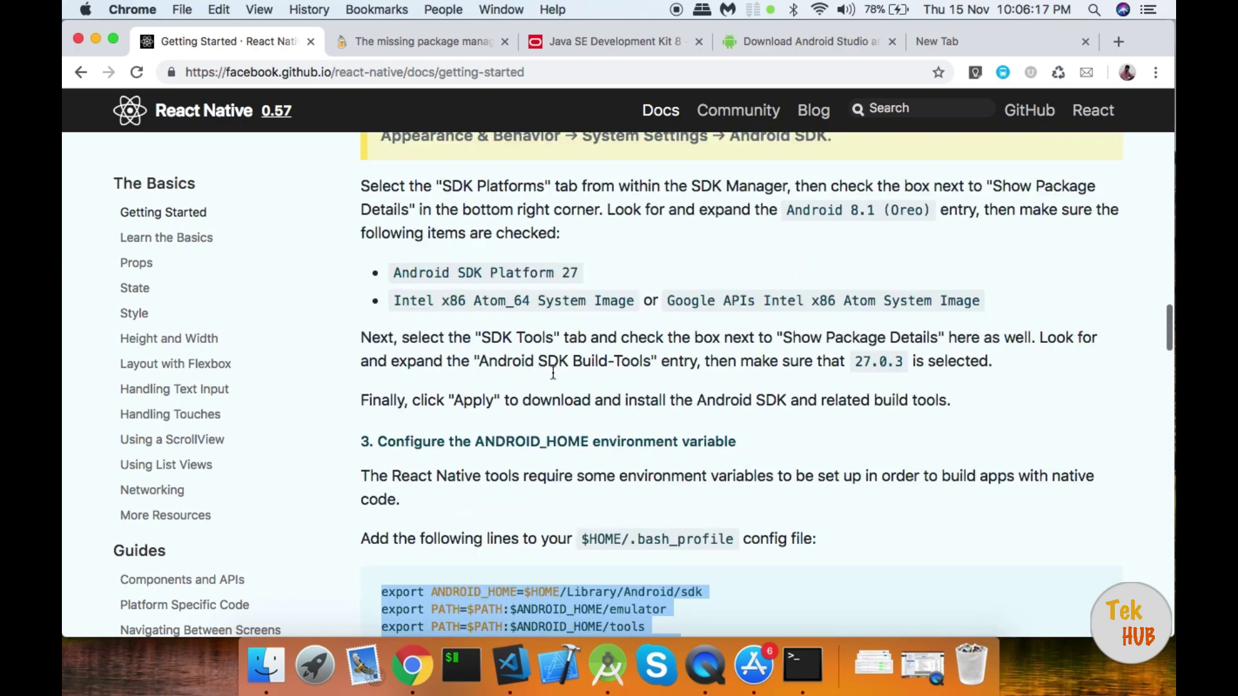
pyautogui.scroll(20, 553, 373)
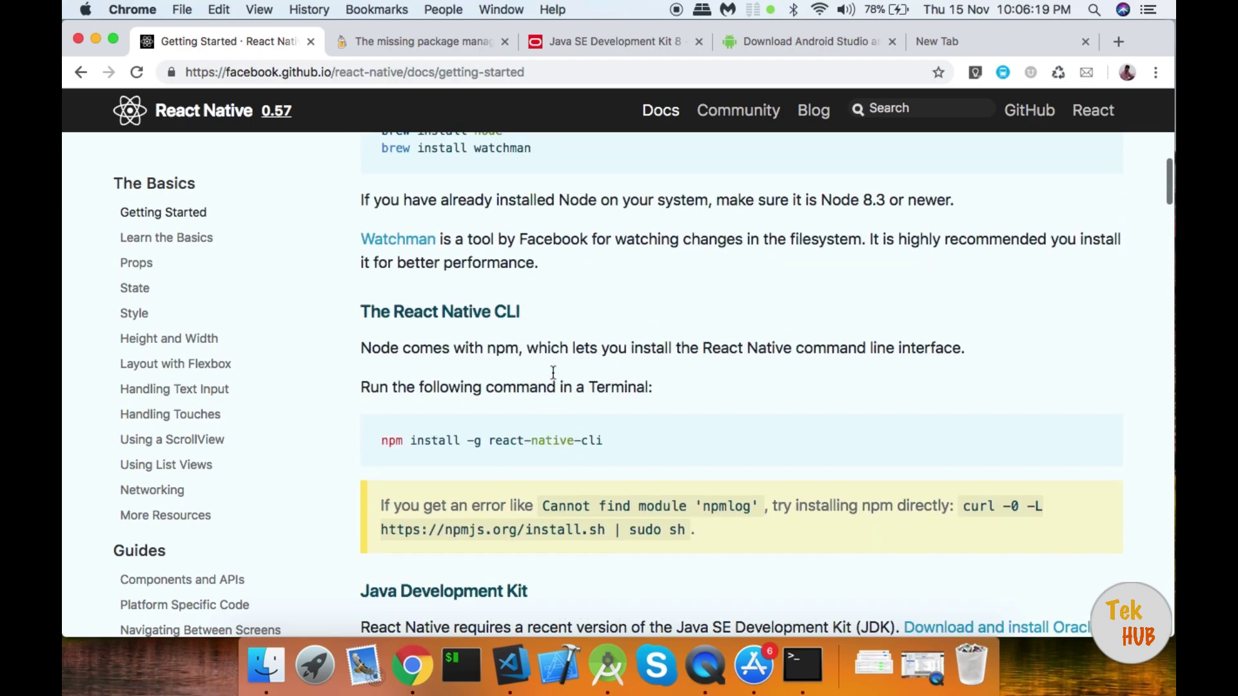
# Step: Switch the guide to the Windows development instructions and view how to set the ANDROID_HOME user variable
pyautogui.scroll(-2, 556, 381)
pyautogui.click(577, 400)
pyautogui.scroll(-6, 644, 464)
pyautogui.scroll(-20, 667, 501)
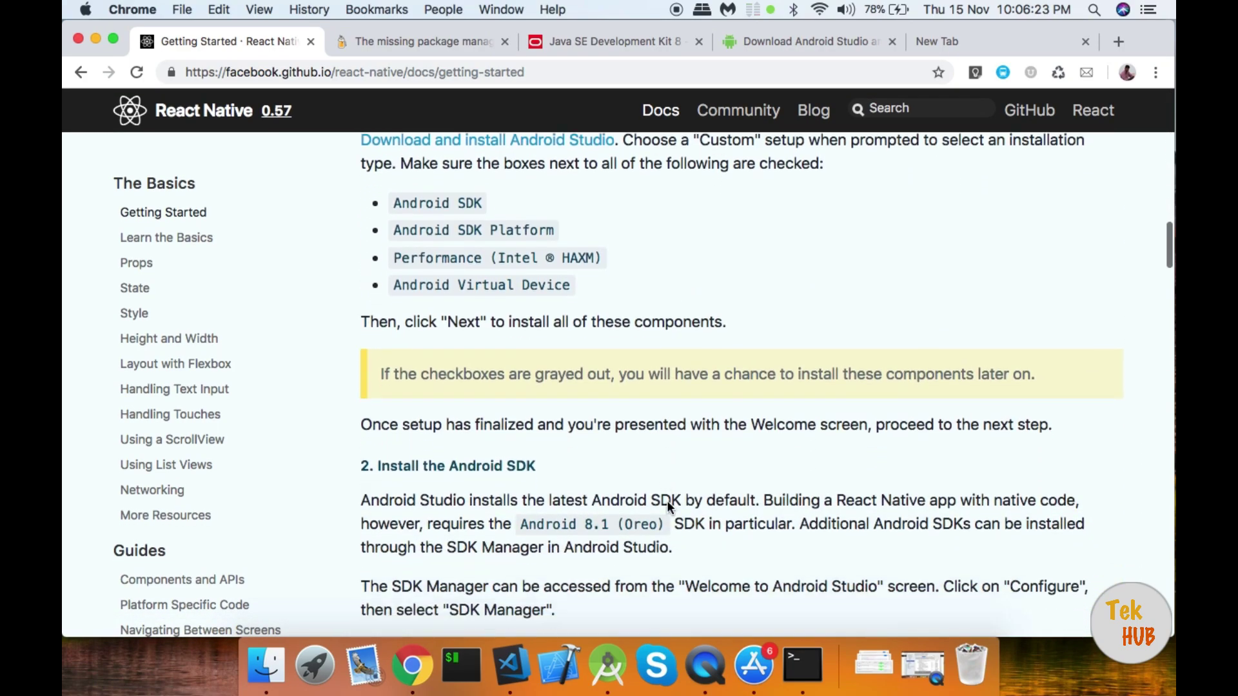
pyautogui.scroll(-5, 666, 500)
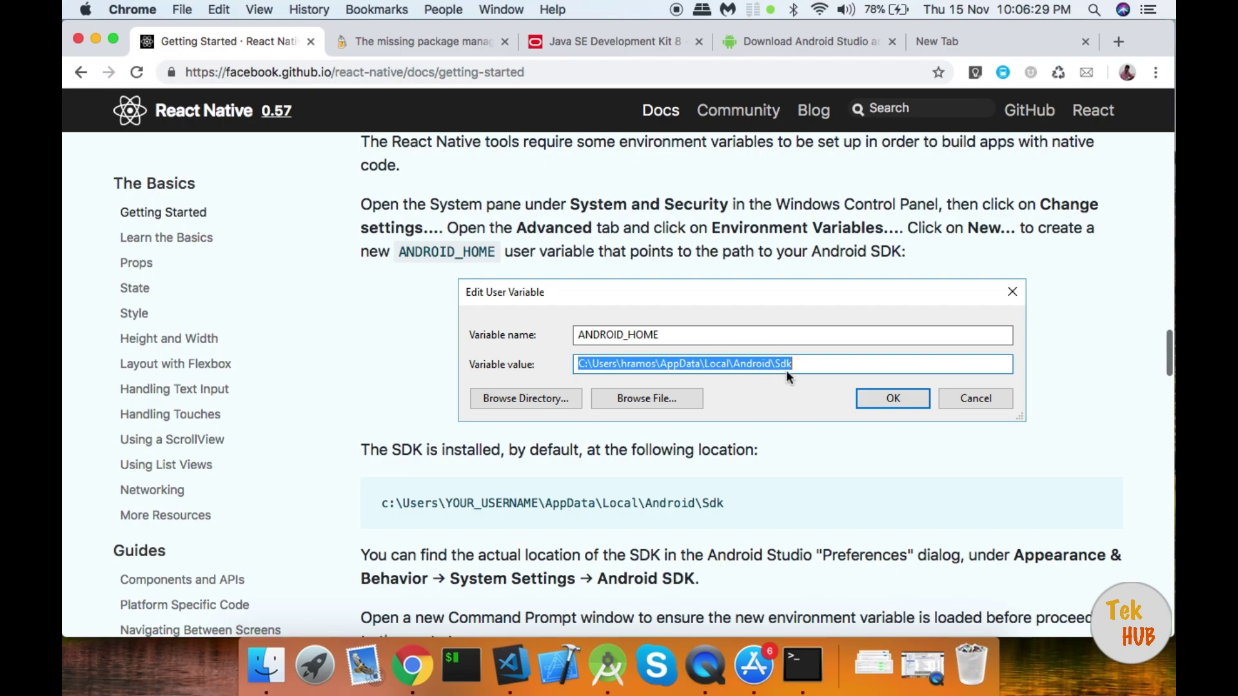
# Step: Switch to Android Studio, open the SDK Manager and highlight the Android SDK Location path
pyautogui.click(607, 664)
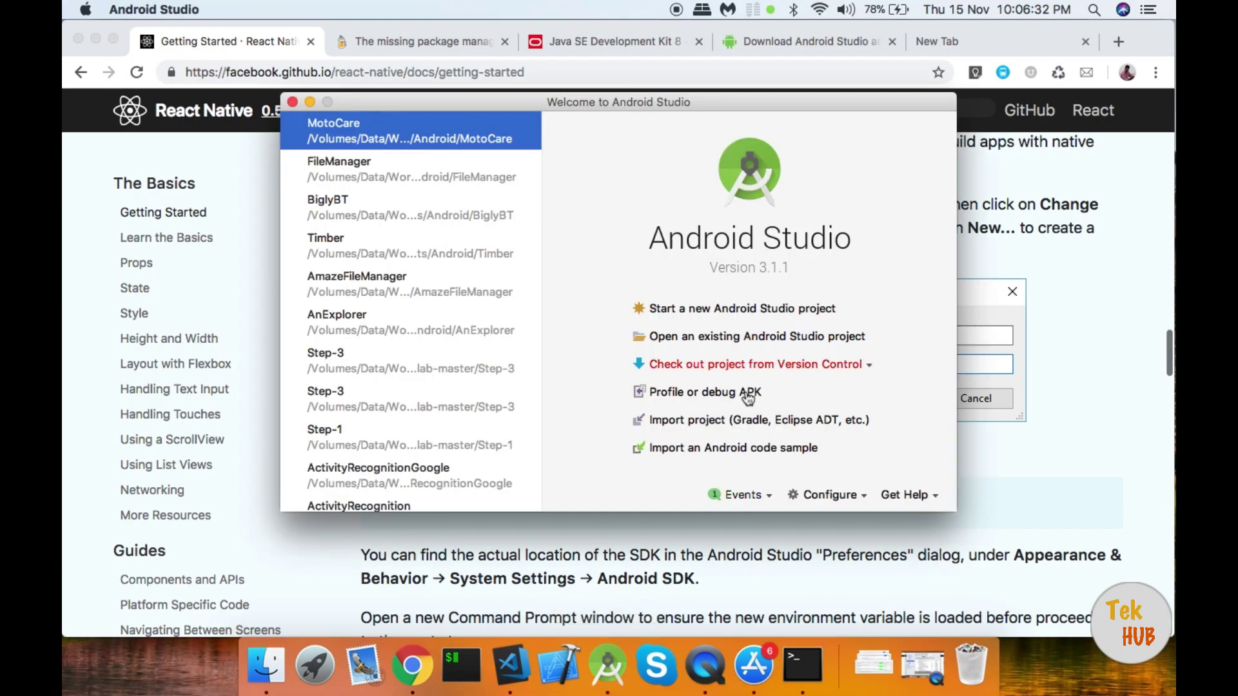
pyautogui.click(826, 498)
pyautogui.click(830, 510)
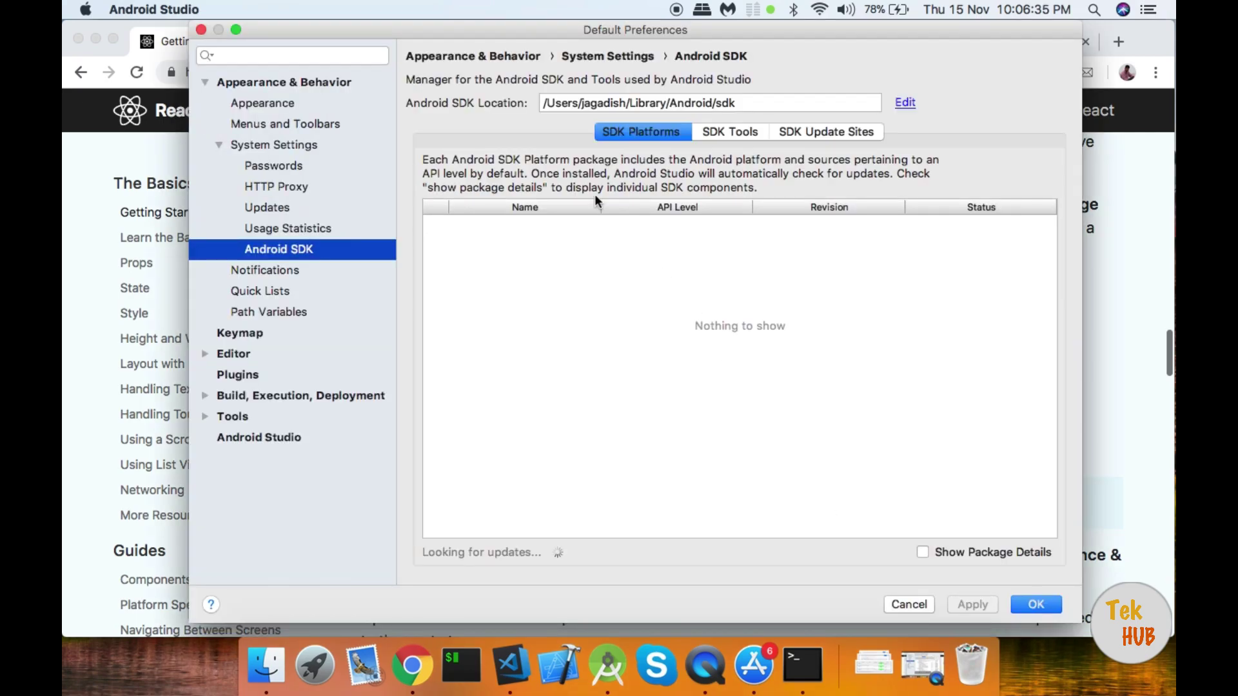
pyautogui.moveTo(548, 103); pyautogui.dragTo(751, 103)
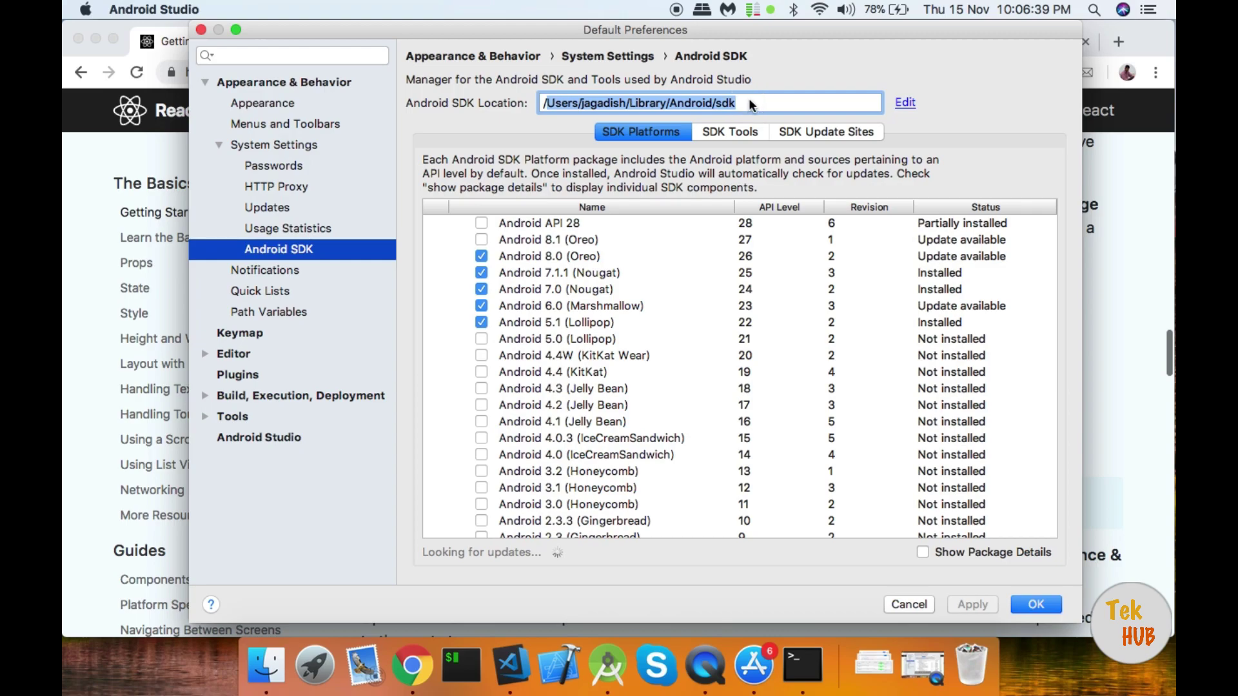
# Step: Close the Android SDK preferences without saving, return to Chrome and review the end of the guide's Windows ANDROID_HOME instructions
pyautogui.click(890, 603)
pyautogui.click(754, 578)
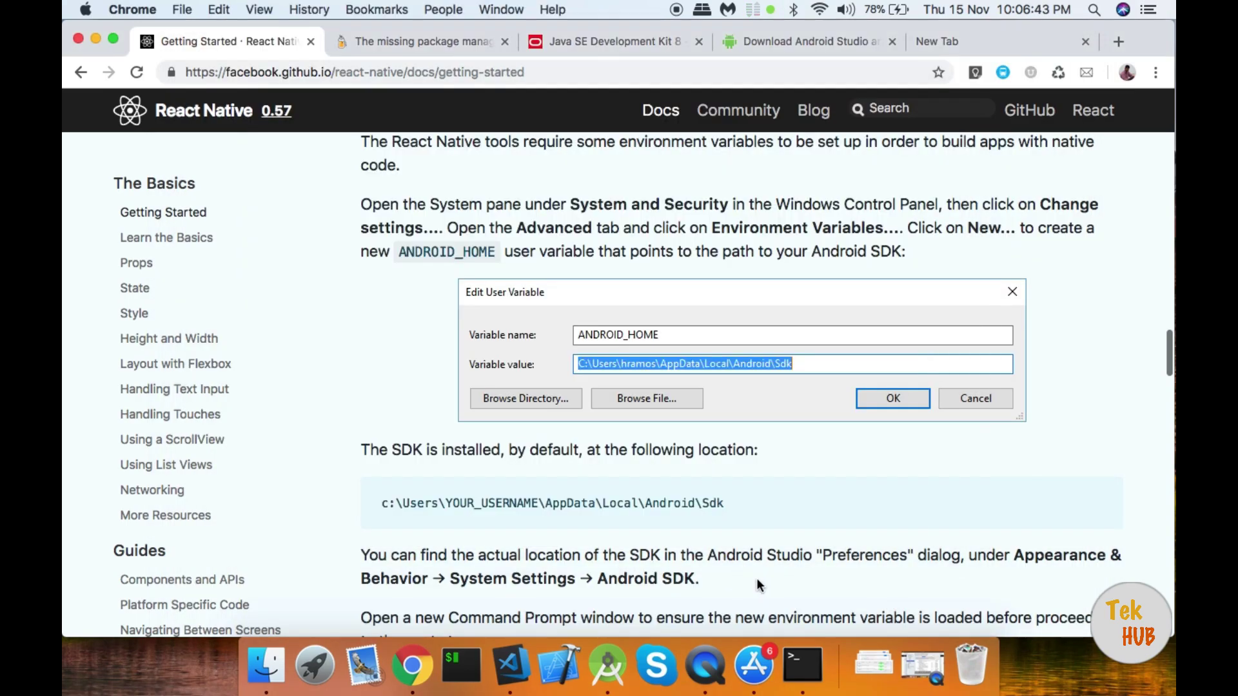
pyautogui.scroll(-5, 760, 505)
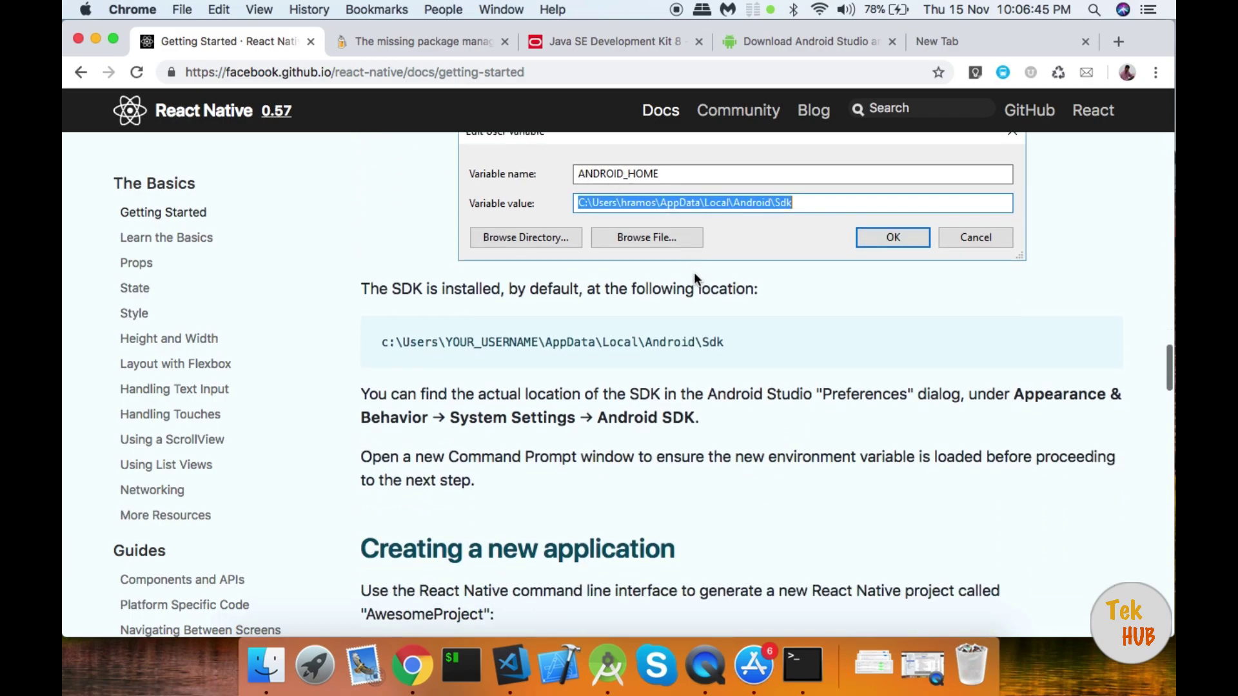
pyautogui.scroll(-5, 695, 285)
pyautogui.scroll(-2, 695, 292)
# Step: Switch the guide back to the macOS development instructions and view the device, run and "Creating a new application" sections
pyautogui.scroll(10, 695, 291)
pyautogui.scroll(6, 695, 291)
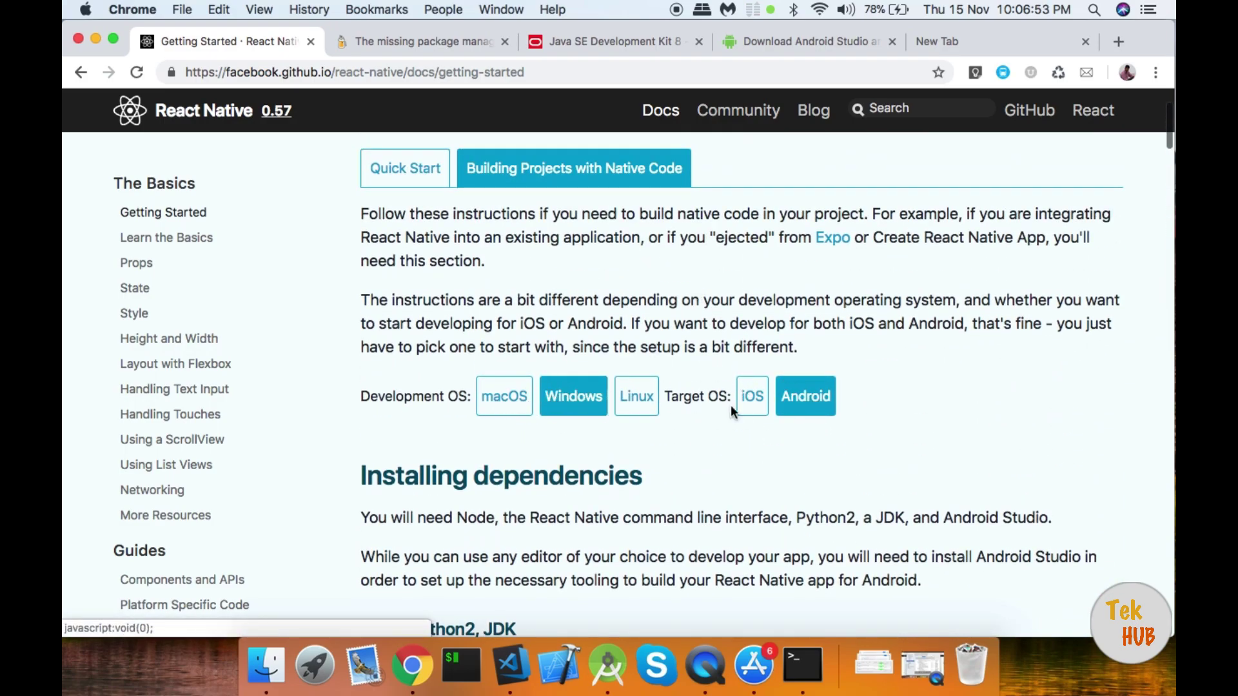
pyautogui.click(516, 400)
pyautogui.scroll(-20, 612, 451)
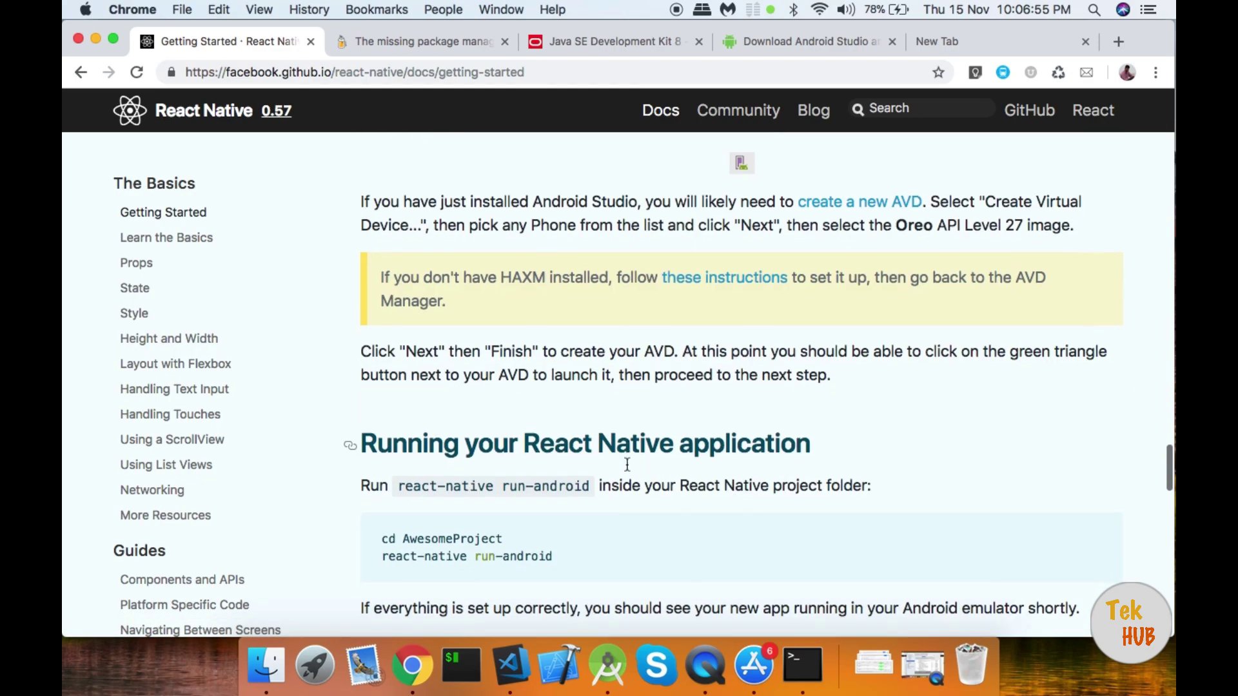
pyautogui.scroll(-3, 626, 464)
pyautogui.scroll(8, 625, 463)
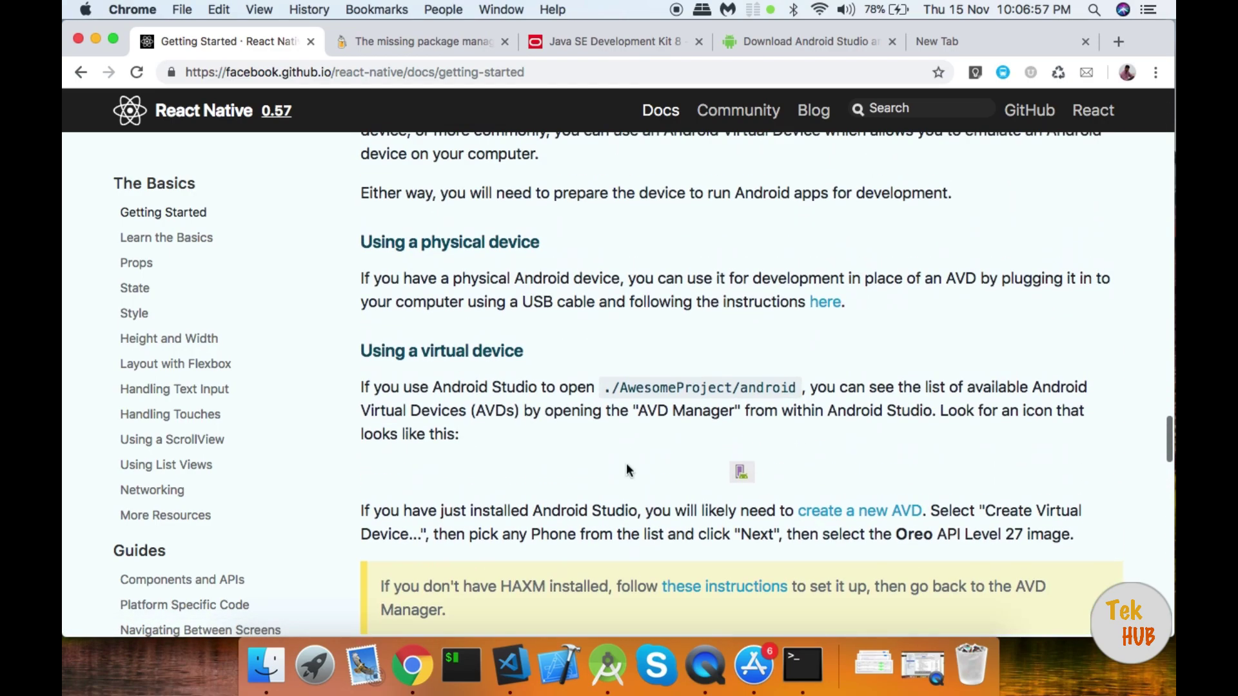
pyautogui.scroll(8, 625, 462)
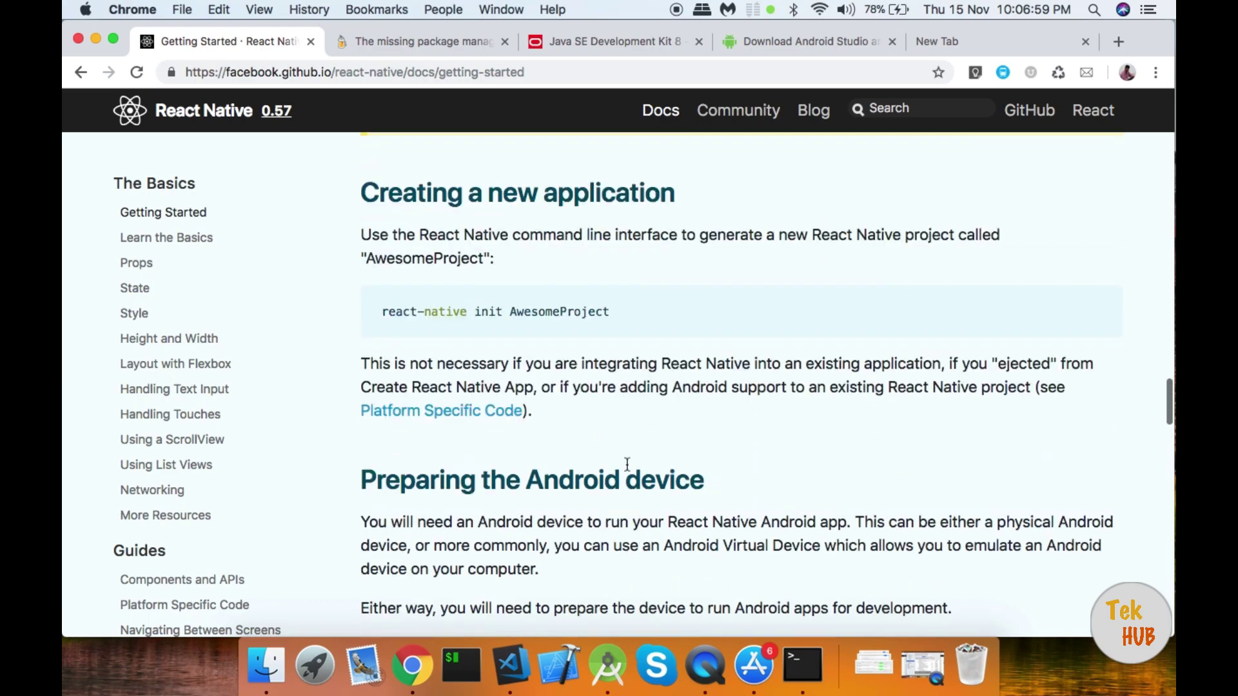
# Step: Switch to Terminal and try to print the Android SDK variable by running echo ANDROID_HOME
pyautogui.click(803, 664)
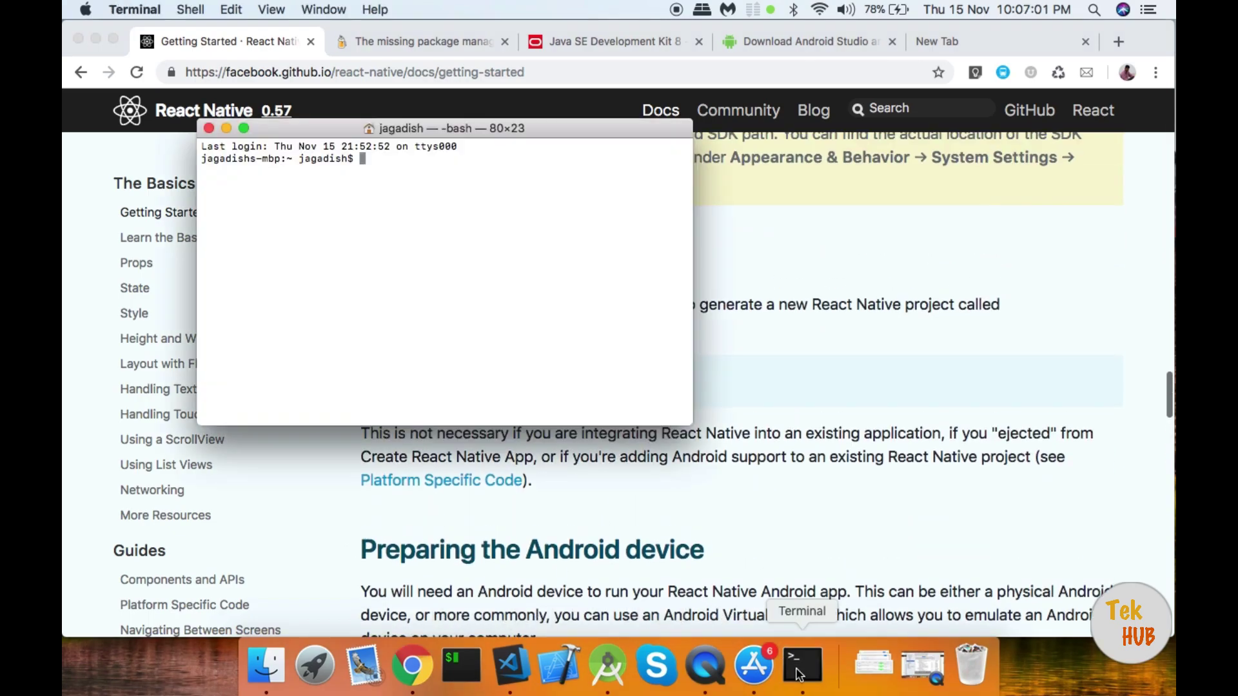
pyautogui.write('echo ')
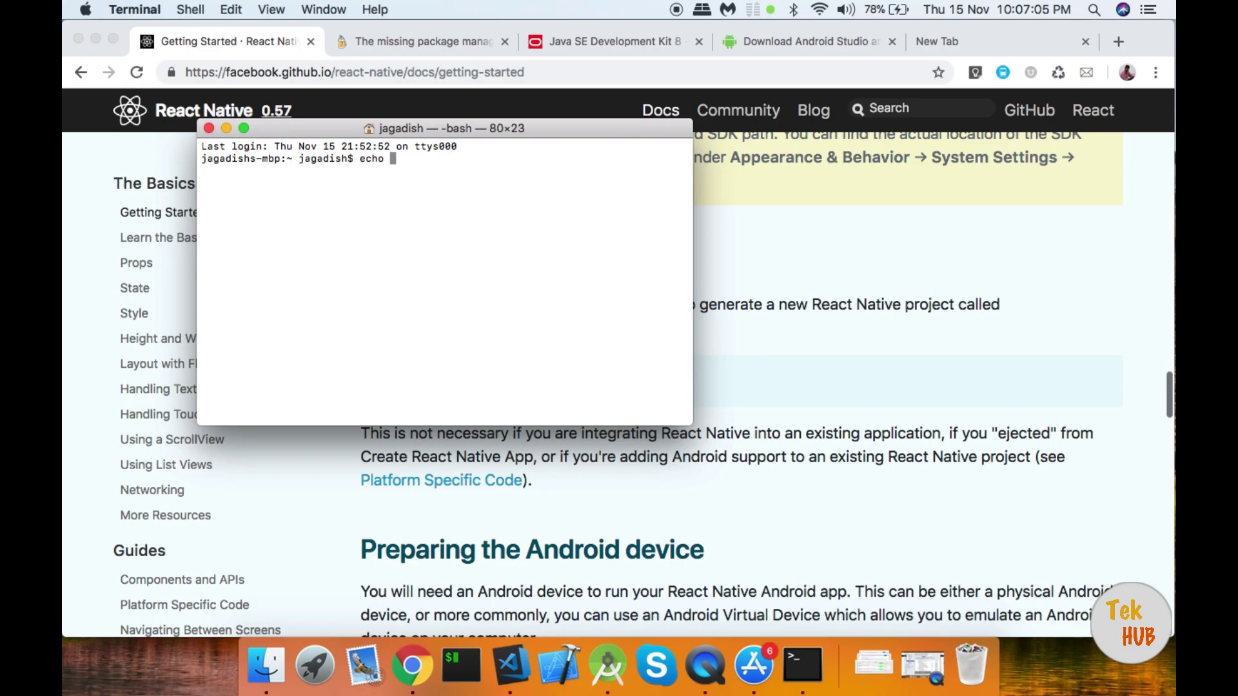
pyautogui.write('ANDROID_HOME')
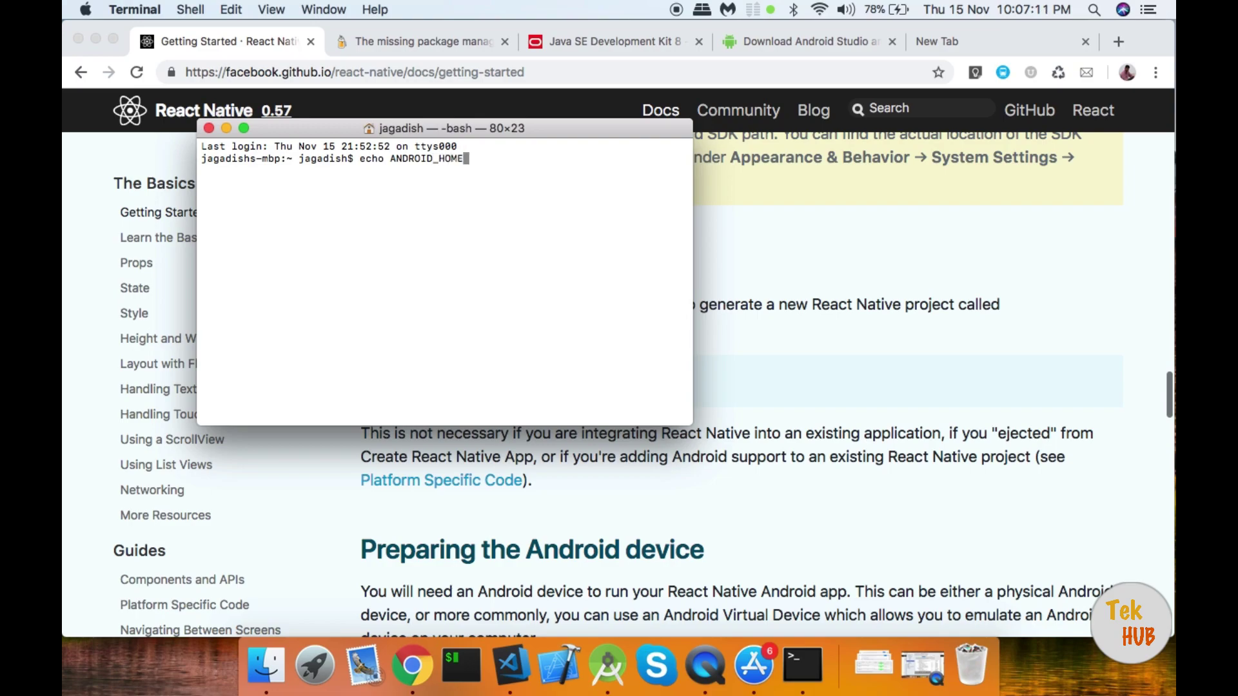
pyautogui.press('Return')
# Step: Recall the echo ANDROID_HOME command and place the cursor directly before the variable name
pyautogui.press('Up')
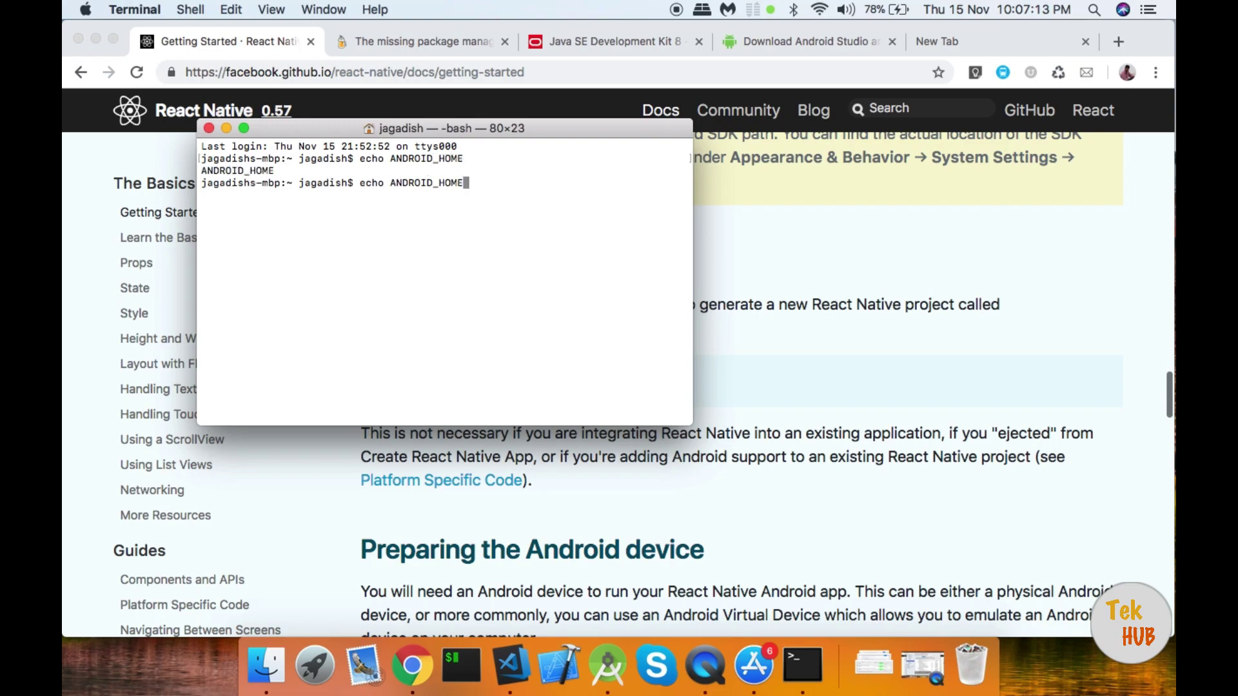
pyautogui.press('Left')
pyautogui.press('Left')
pyautogui.press('Left')
pyautogui.press('Left')
pyautogui.press('Left')
pyautogui.press('Left')
pyautogui.press('Left')
pyautogui.press('Left')
pyautogui.press('Left')
pyautogui.press('Left')
pyautogui.press('Left')
pyautogui.press('Left')
pyautogui.press('Left')
pyautogui.press('Right')
# Step: Review in the Chrome guide how to verify ANDROID_HOME, highlighting the echo $PATH command
pyautogui.click(889, 532)
pyautogui.scroll(-2, 889, 533)
pyautogui.scroll(8, 889, 533)
pyautogui.scroll(3, 890, 535)
pyautogui.scroll(-7, 889, 539)
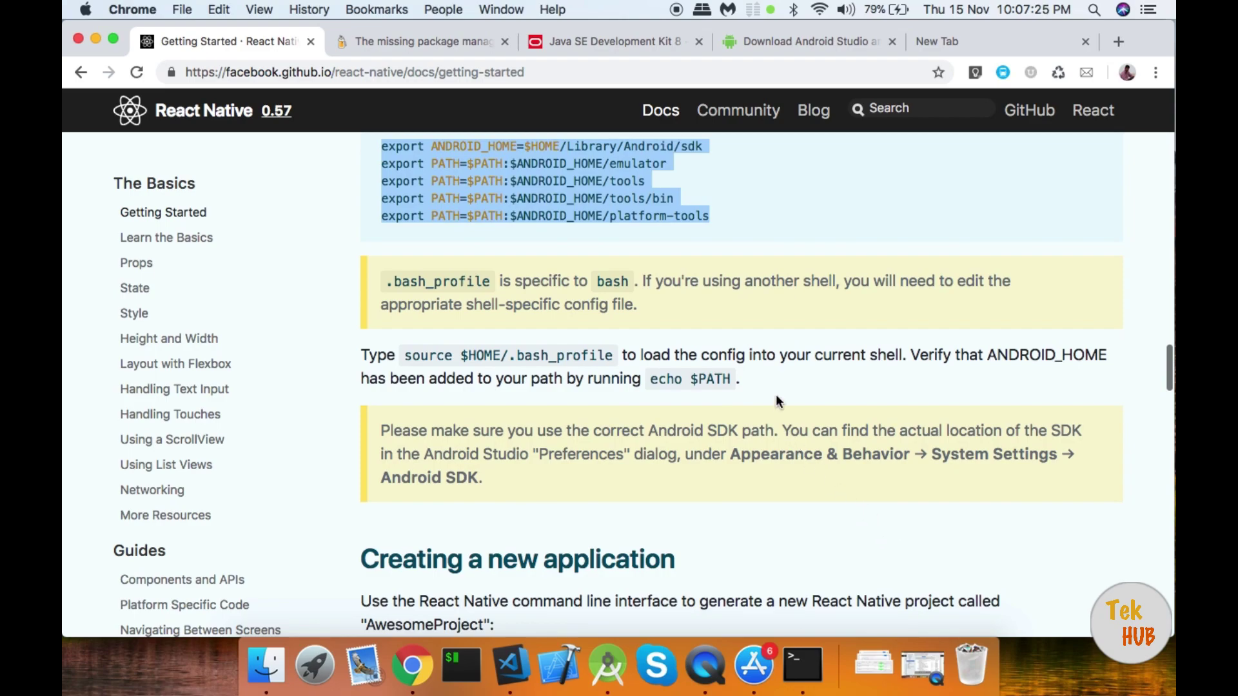
pyautogui.scroll(-5, 776, 395)
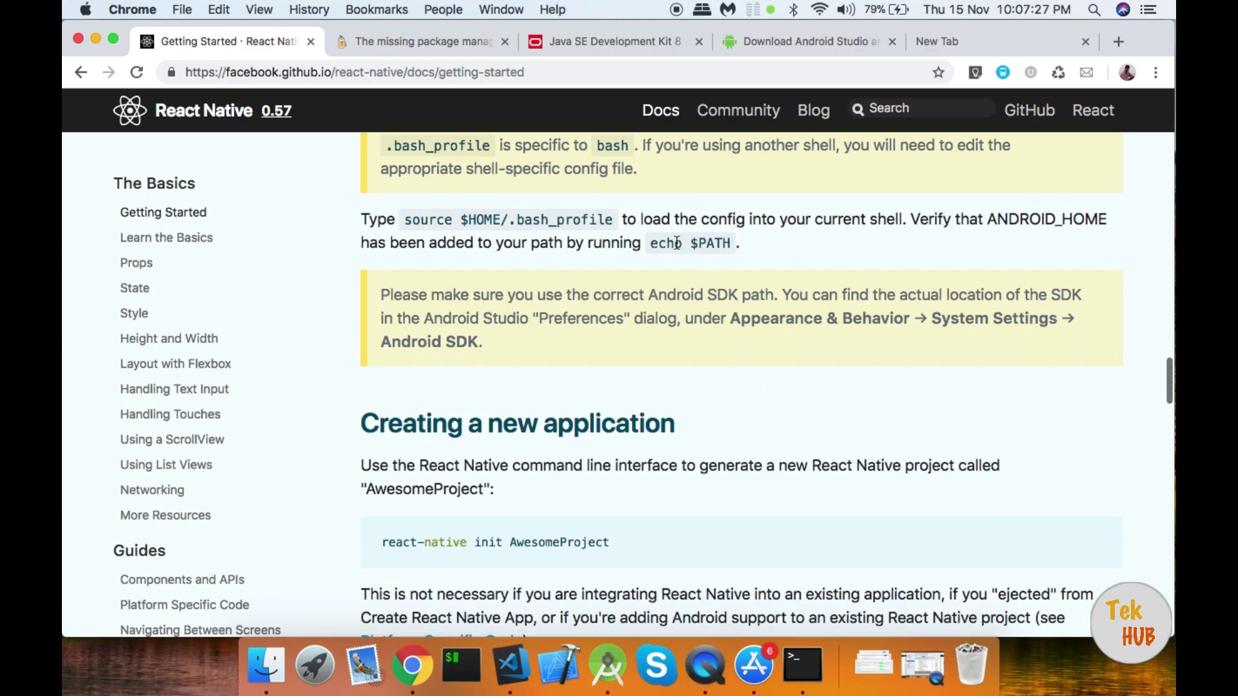
pyautogui.moveTo(651, 244); pyautogui.dragTo(732, 245)
# Step: In Terminal, change the recalled command to echo $ANDROID_HOME, run it and highlight the printed SDK path
pyautogui.click(802, 664)
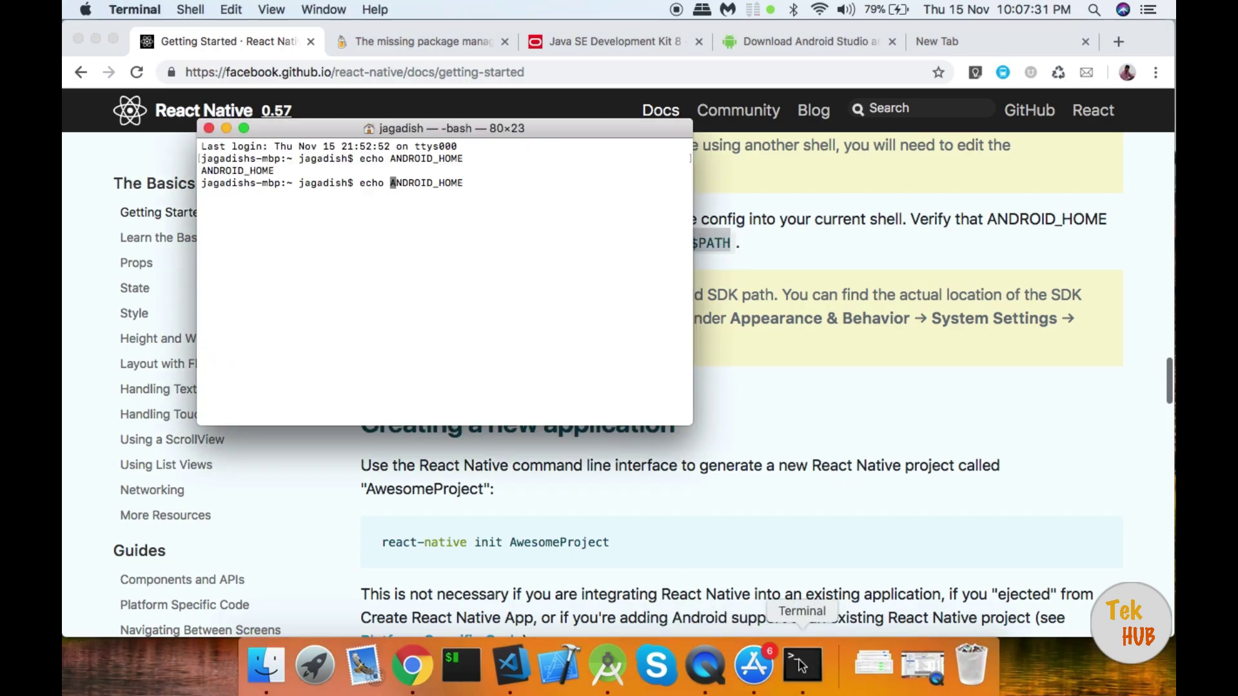
pyautogui.press('Right')
pyautogui.press('Right')
pyautogui.press('Right')
pyautogui.press('Right')
pyautogui.press('Right')
pyautogui.press('Right')
pyautogui.press('Right')
pyautogui.press('Left')
pyautogui.press('Left')
pyautogui.press('Left')
pyautogui.press('Left')
pyautogui.press('Left')
pyautogui.press('Left')
pyautogui.press('Left')
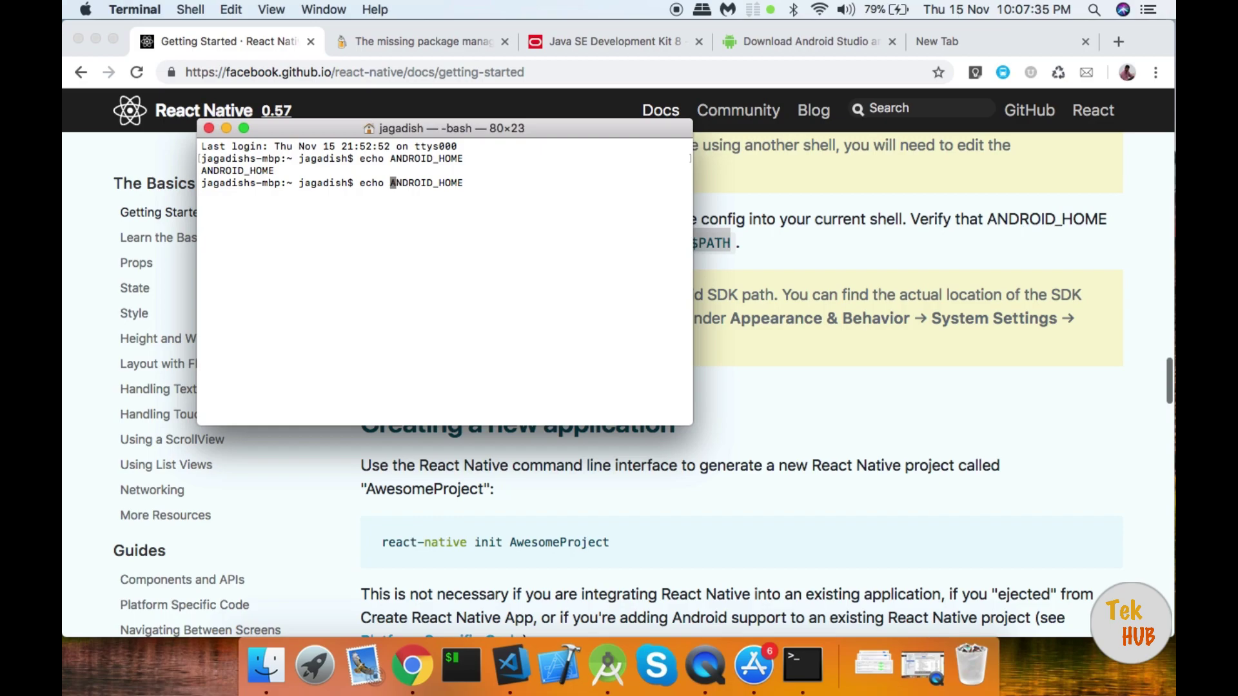
pyautogui.write('$')
pyautogui.press('Return')
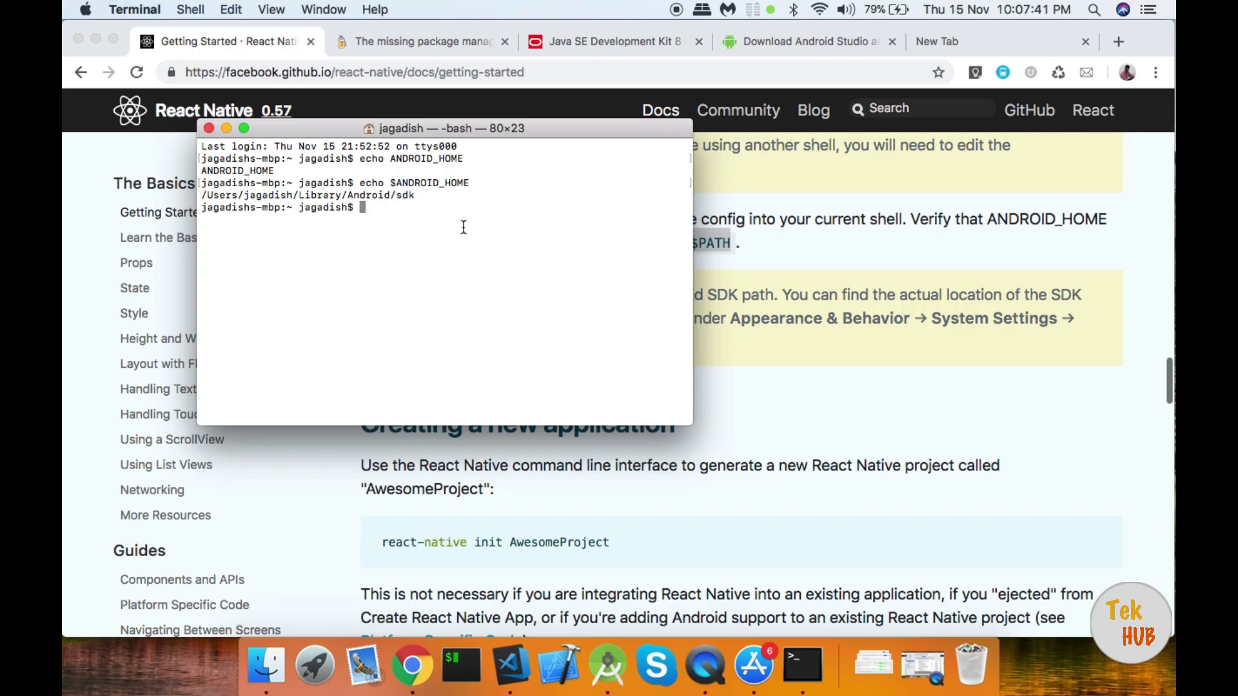
pyautogui.tripleClick(326, 193)
# Step: View the guide's "Creating a new application" section and the ReactNative Tutorial folder in Finder, and begin a cd command in Terminal
pyautogui.click(952, 355)
pyautogui.scroll(-5, 951, 355)
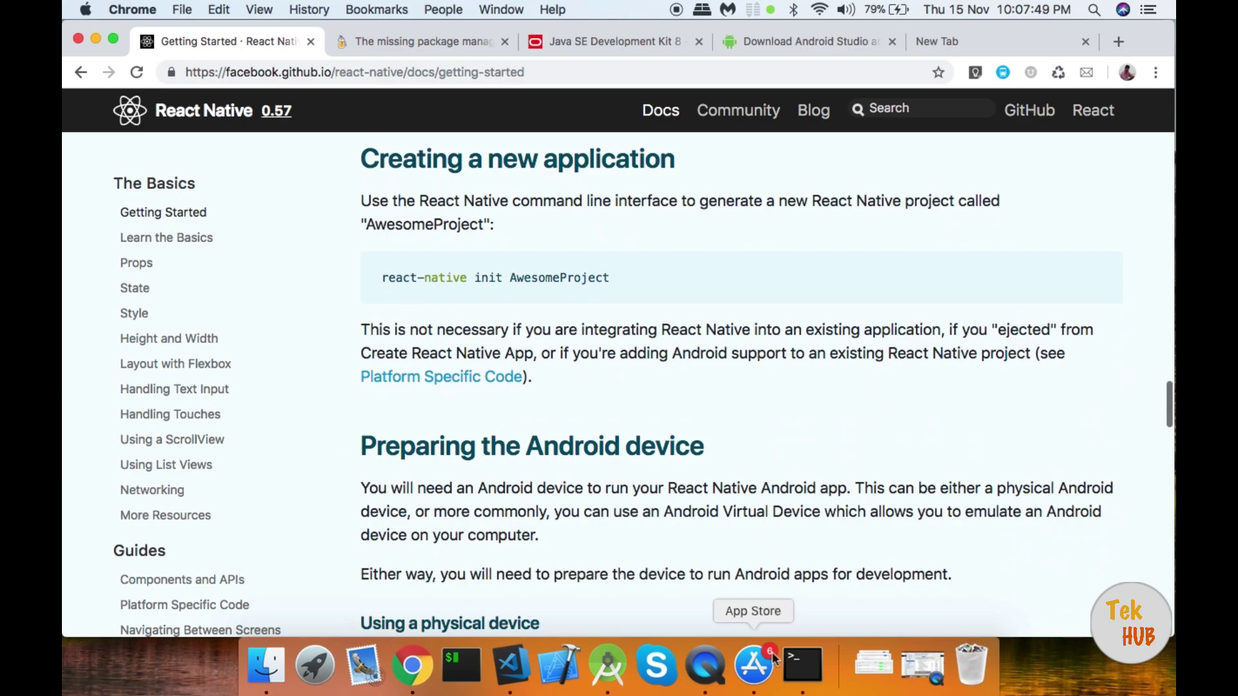
pyautogui.click(802, 664)
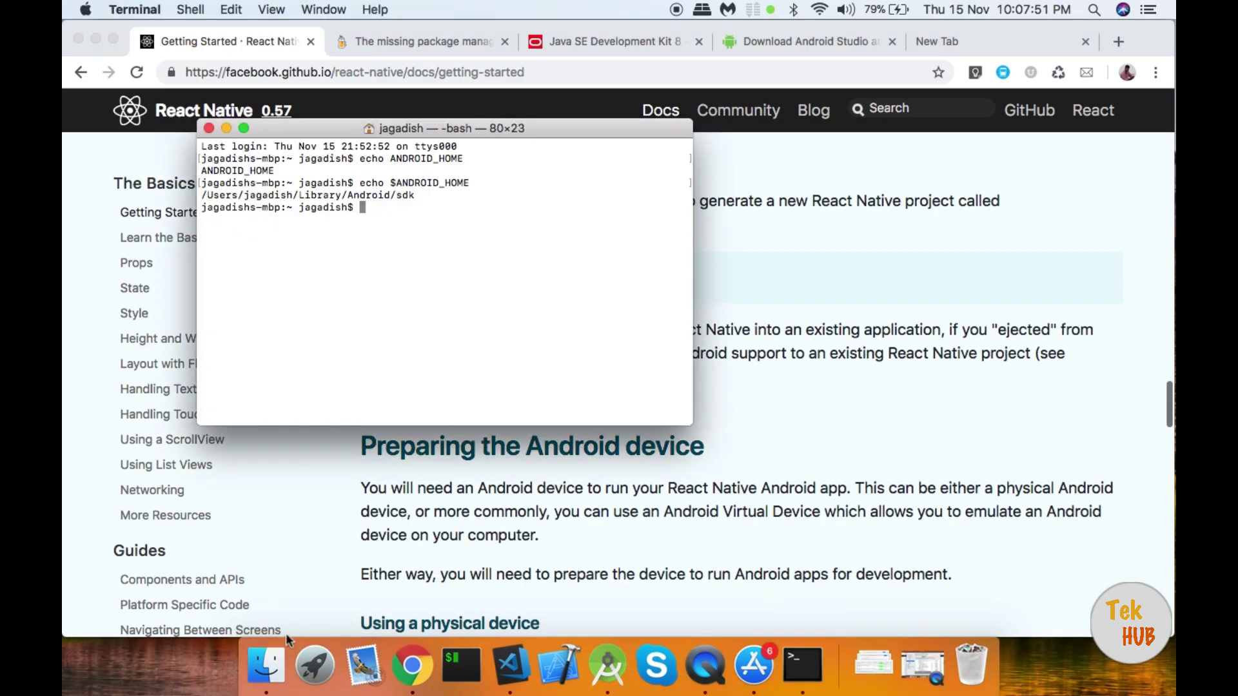
pyautogui.click(265, 663)
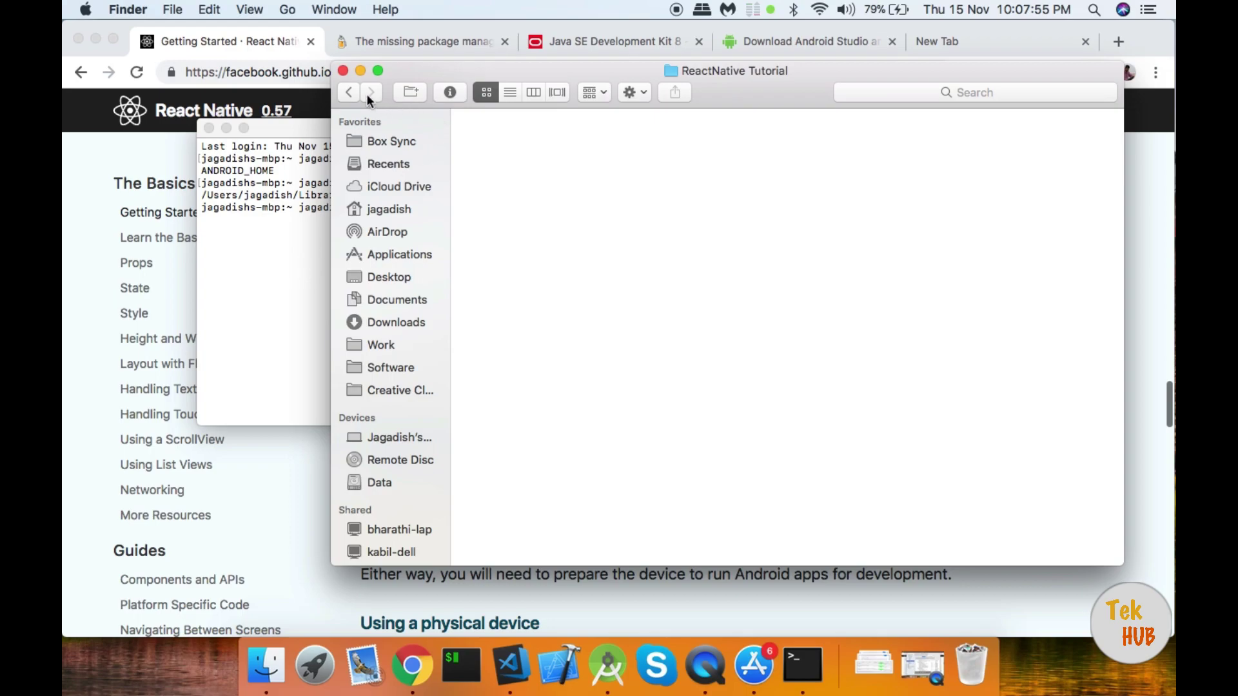
pyautogui.click(281, 262)
pyautogui.write('cd ')
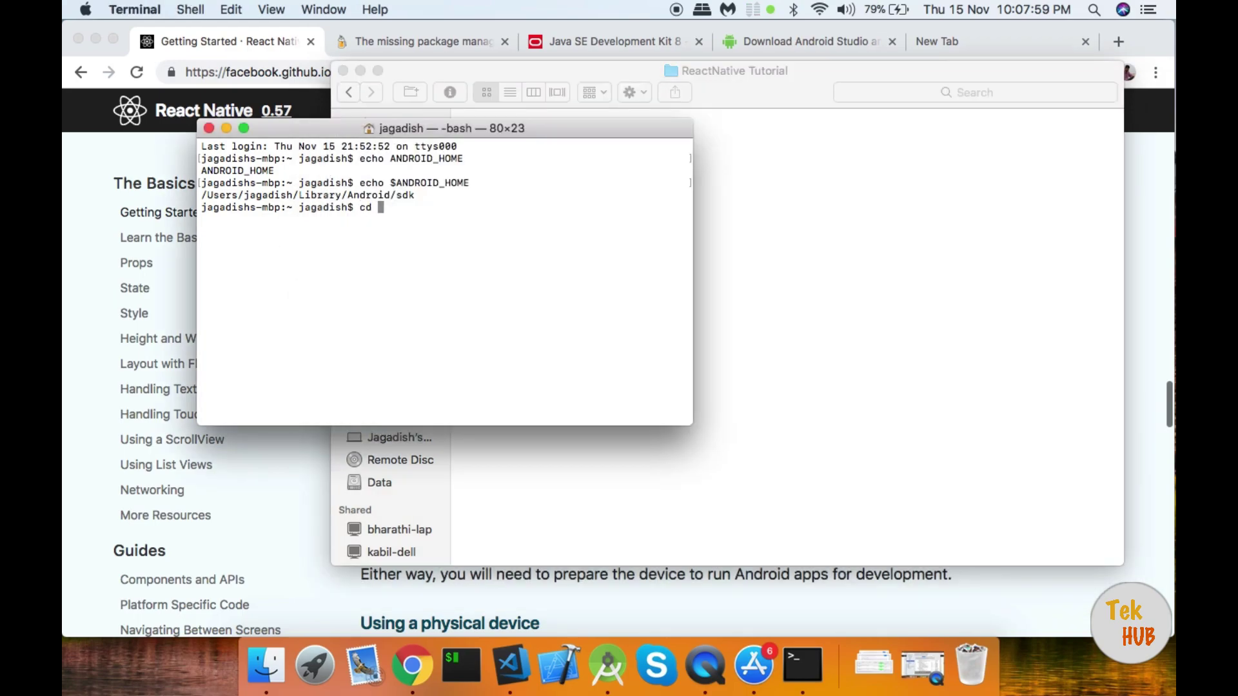
pyautogui.write('Vo')
pyautogui.press('BackSpace')
pyautogui.press('BackSpace')
pyautogui.write('/var')
pyautogui.press('BackSpace')
pyautogui.press('BackSpace')
pyautogui.press('BackSpace')
pyautogui.press('BackSpace')
pyautogui.write('Vol')
pyautogui.press('BackSpace')
pyautogui.press('BackSpace')
pyautogui.press('BackSpace')
# Step: Complete the cd command with the ReactNative Tutorial folder from Finder's Work folder and change to /Volumes/Data/Work/ReactNative\ Tutorial
pyautogui.click(261, 667)
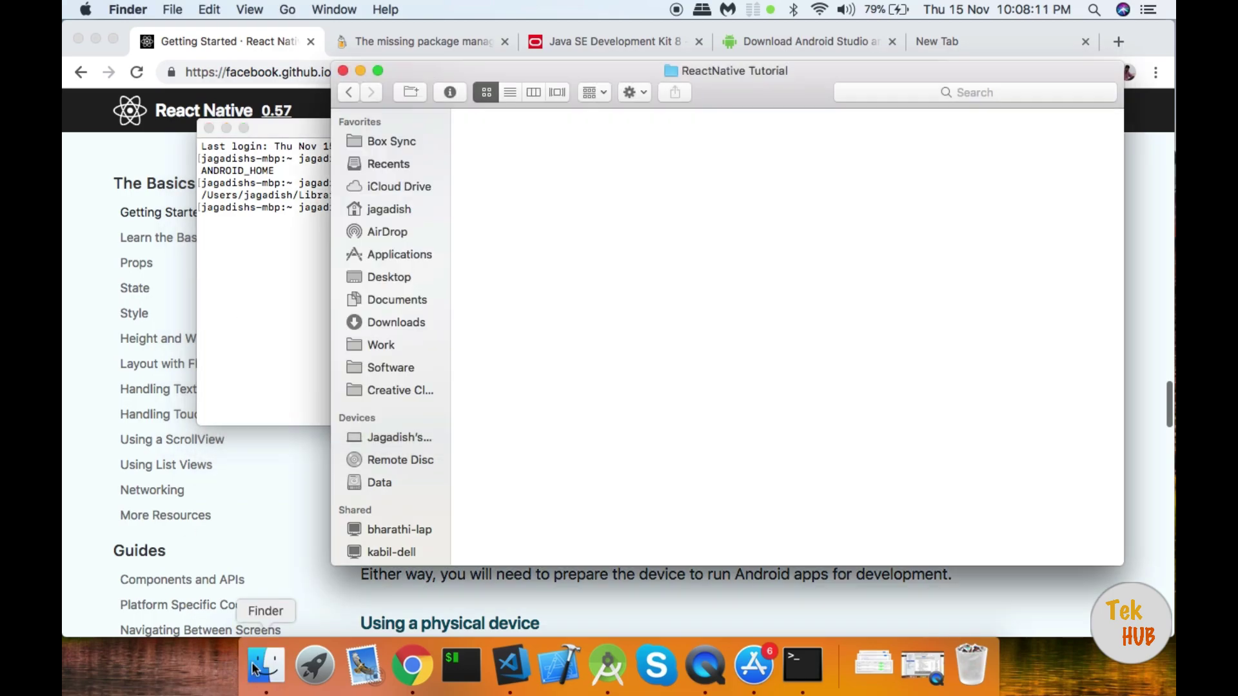
pyautogui.click(392, 346)
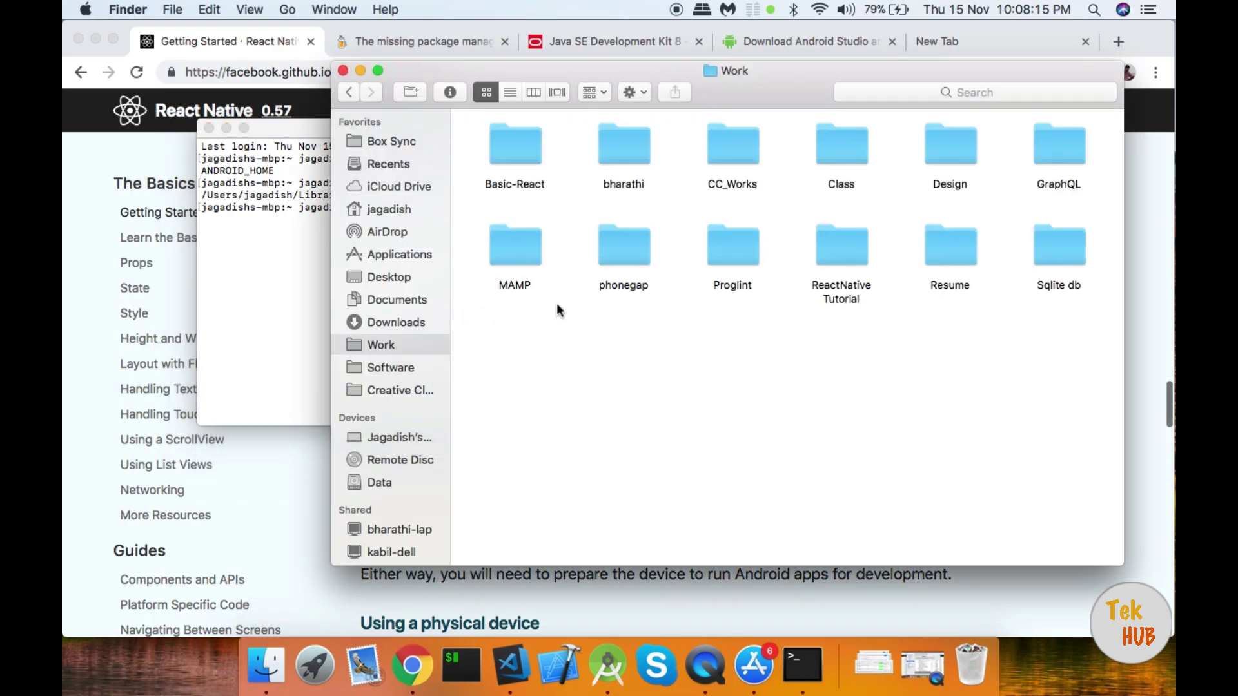
pyautogui.click(233, 307)
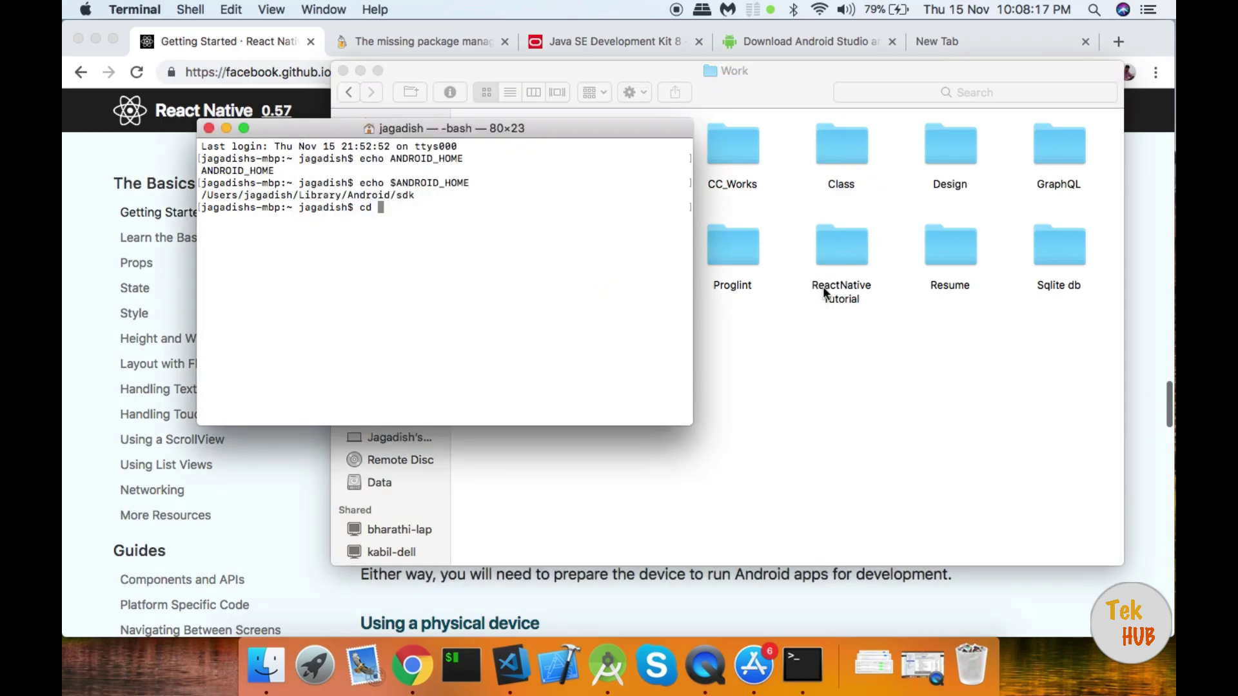
pyautogui.moveTo(829, 259); pyautogui.dragTo(516, 240)
pyautogui.press('Return')
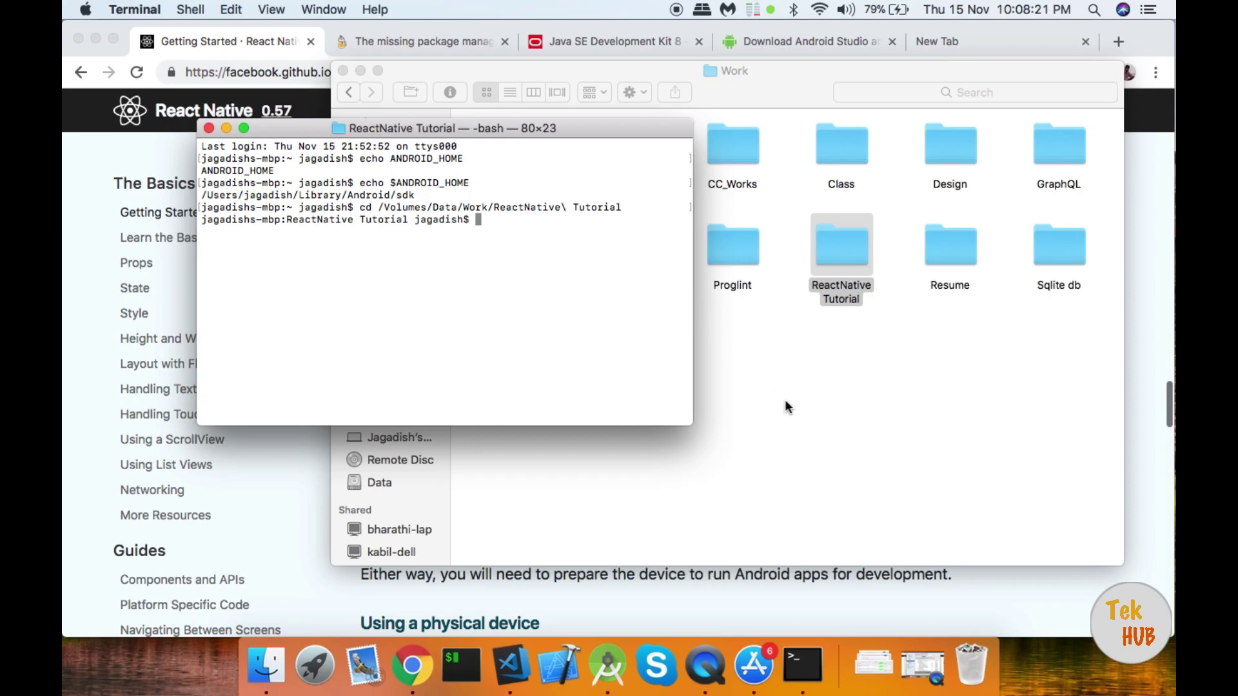
# Step: Open the ReactNative Tutorial folder in Finder to view its contents, and return to Terminal
pyautogui.click(843, 254)
pyautogui.doubleClick(843, 254)
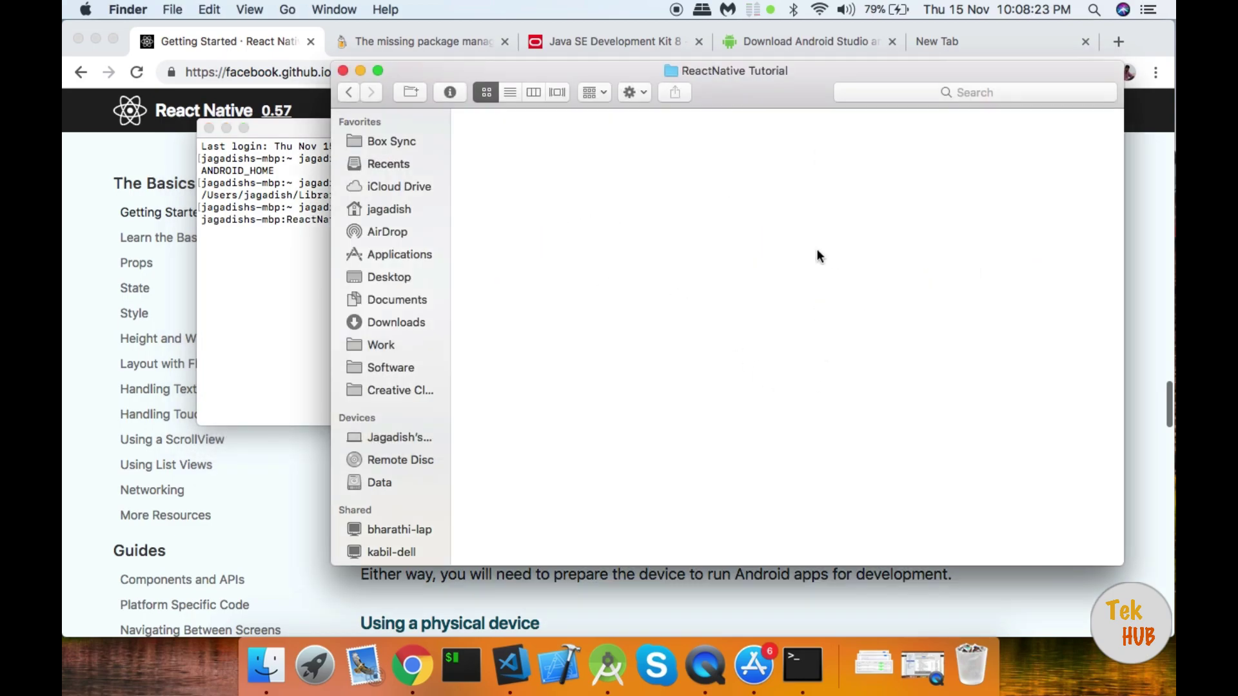
pyautogui.click(304, 256)
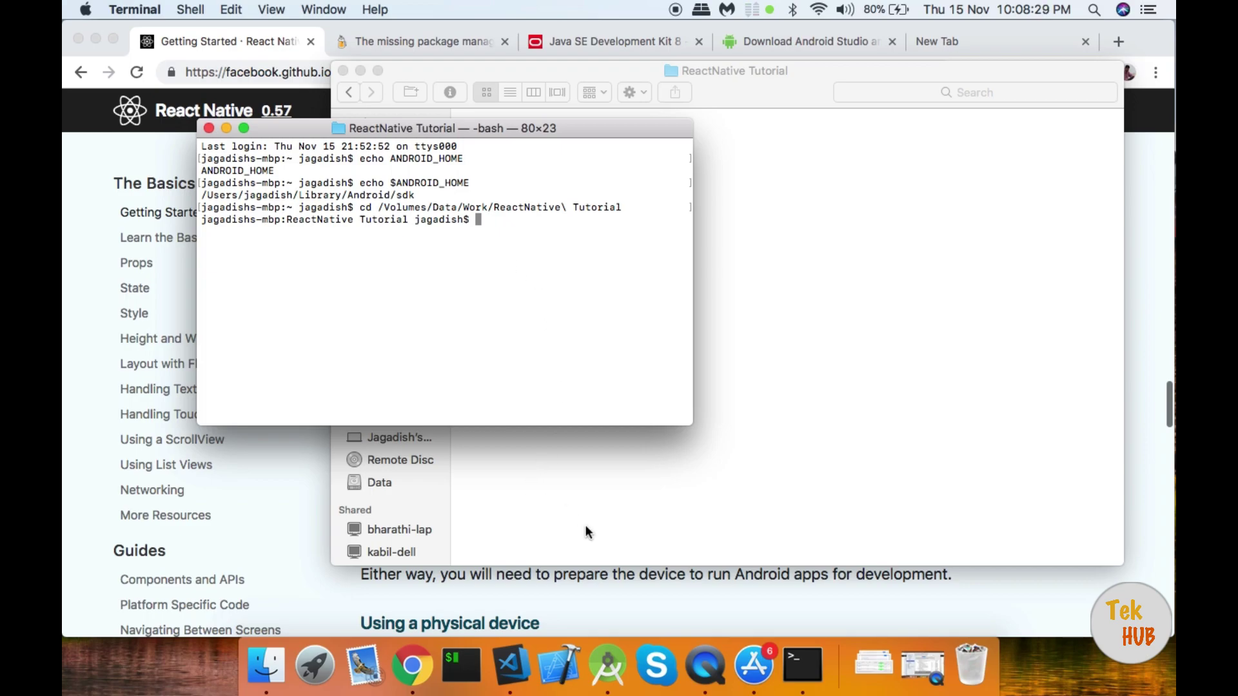
# Step: Copy the command react-native init AwesomeProject from the guide in Chrome and paste it at the Terminal prompt
pyautogui.click(607, 588)
pyautogui.moveTo(379, 277); pyautogui.dragTo(606, 280)
pyautogui.press('super+c')
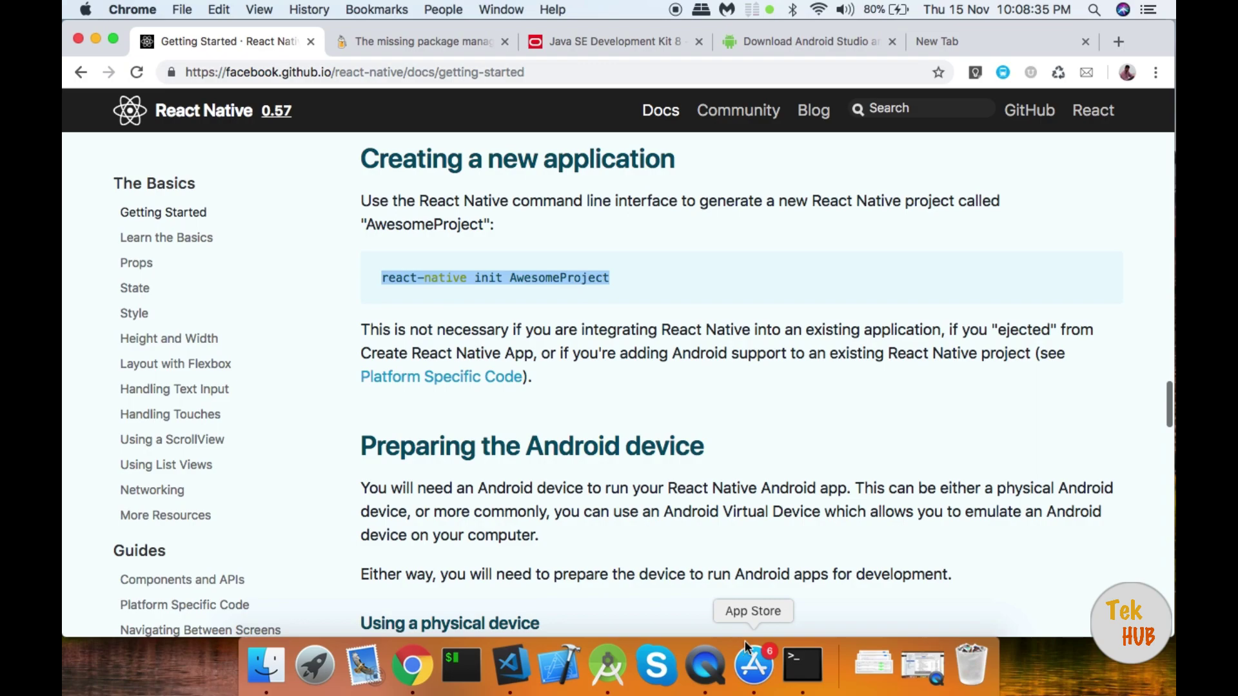
pyautogui.click(802, 665)
pyautogui.press('super+v')
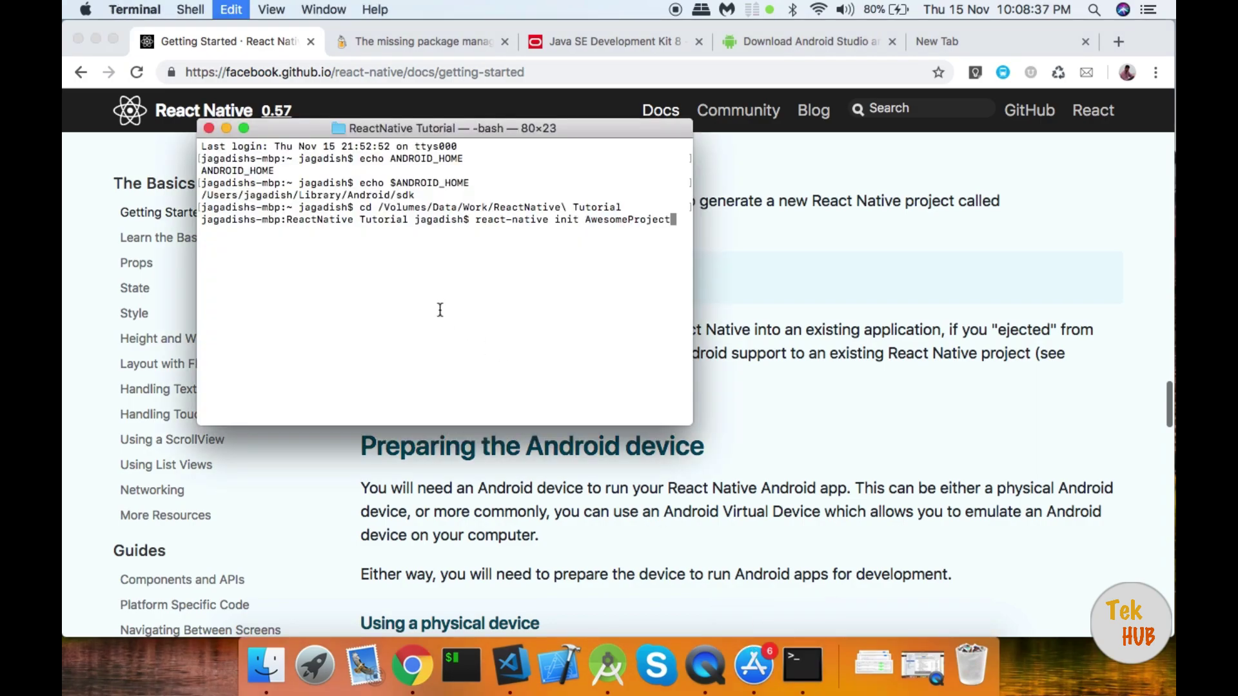
# Step: Replace the project name AwesomeProject with SampleProj and run react-native init SampleProj
pyautogui.press('BackSpace')
pyautogui.press('BackSpace')
pyautogui.press('BackSpace')
pyautogui.press('BackSpace')
pyautogui.press('BackSpace')
pyautogui.press('BackSpace')
pyautogui.press('BackSpace')
pyautogui.press('BackSpace')
pyautogui.press('BackSpace')
pyautogui.press('BackSpace')
pyautogui.press('BackSpace')
pyautogui.press('BackSpace')
pyautogui.press('BackSpace')
pyautogui.press('BackSpace')
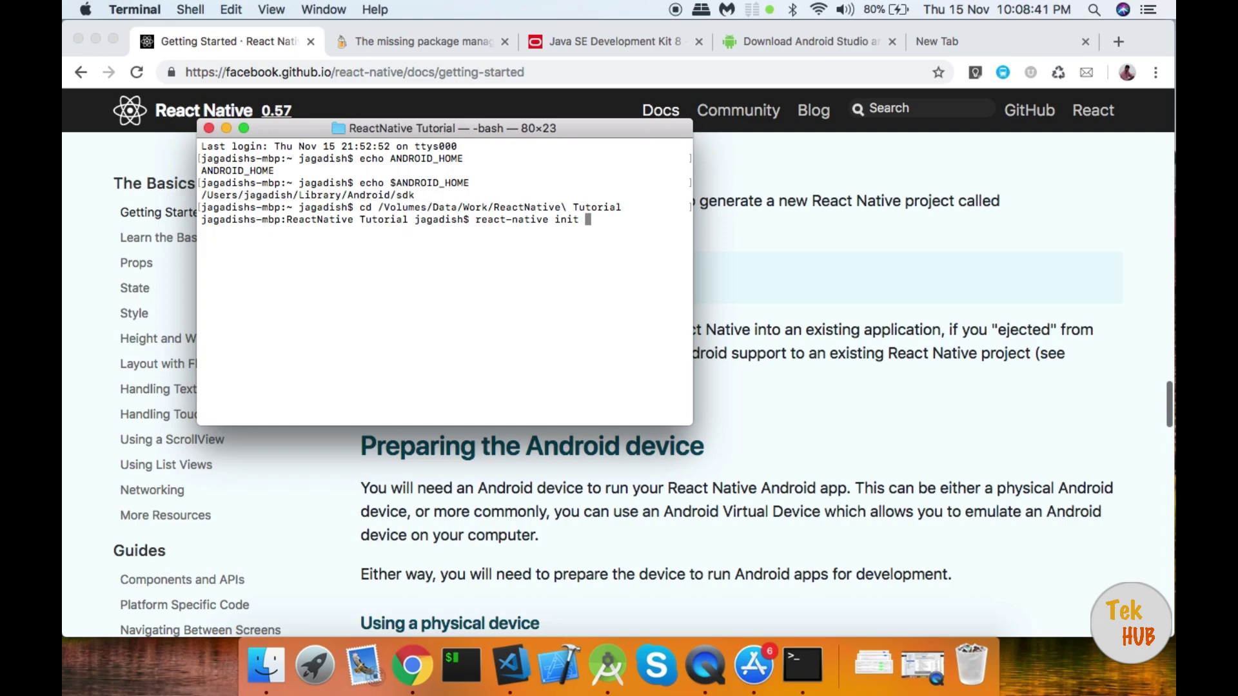
pyautogui.write('SampleProj')
pyautogui.press('Return')
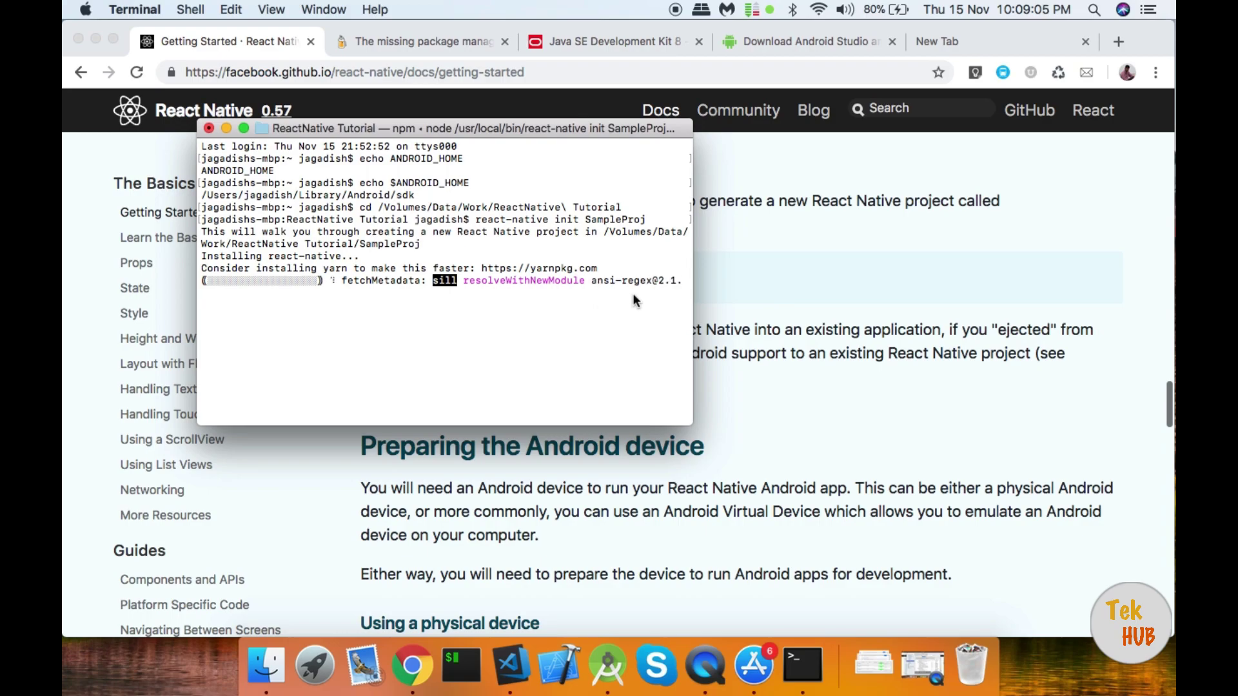
# Step: Switch to Finder, look inside the SampleProj folder and go back to the ReactNative Tutorial folder
pyautogui.click(266, 666)
pyautogui.doubleClick(514, 158)
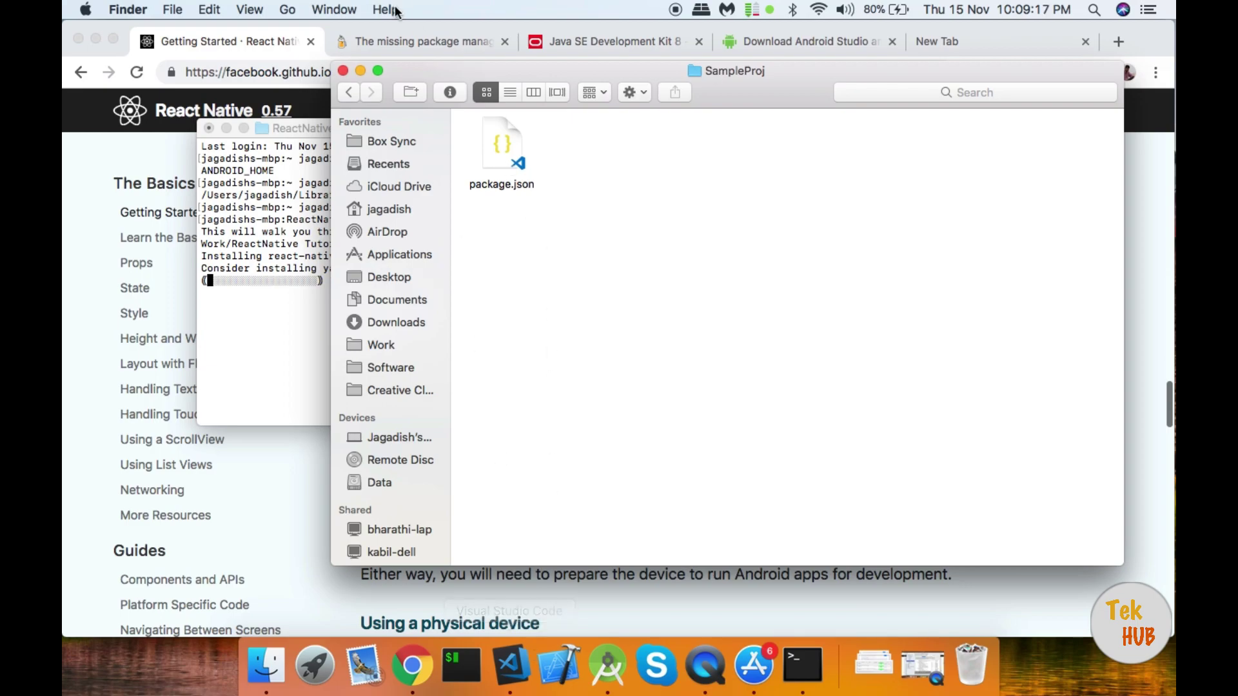
pyautogui.click(348, 93)
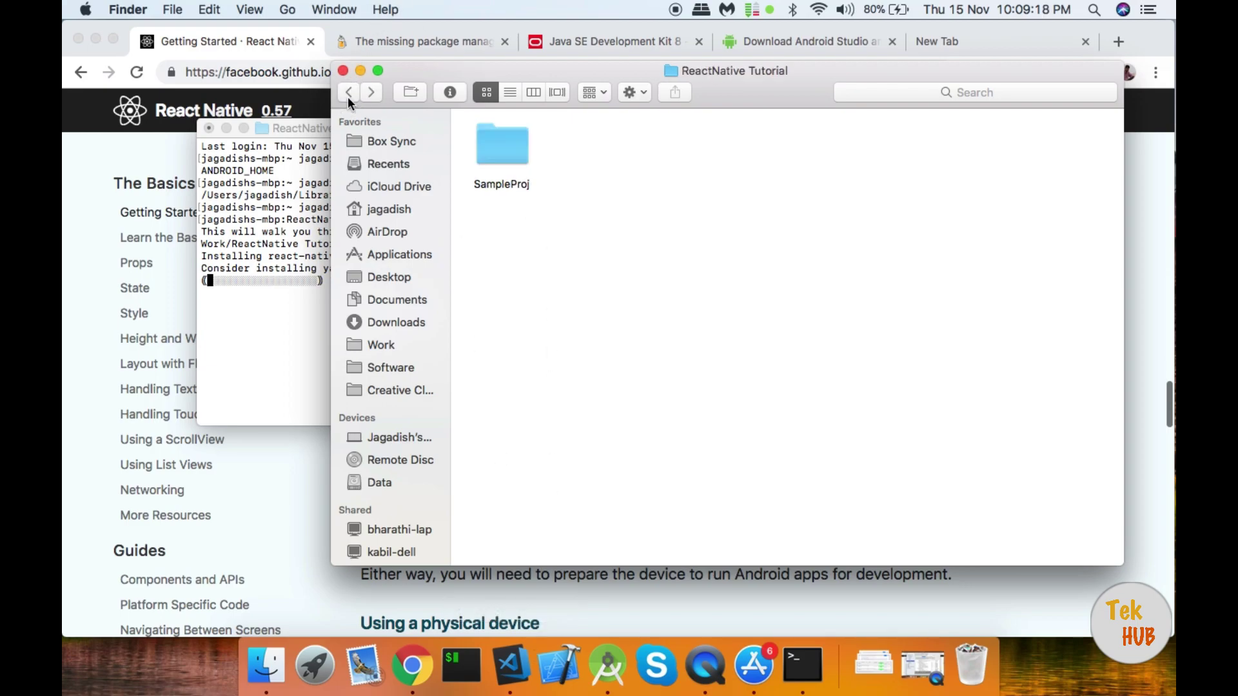
# Step: Open the SampleProj folder from Finder in Visual Studio Code, and view and close its package.json file
pyautogui.click(512, 677)
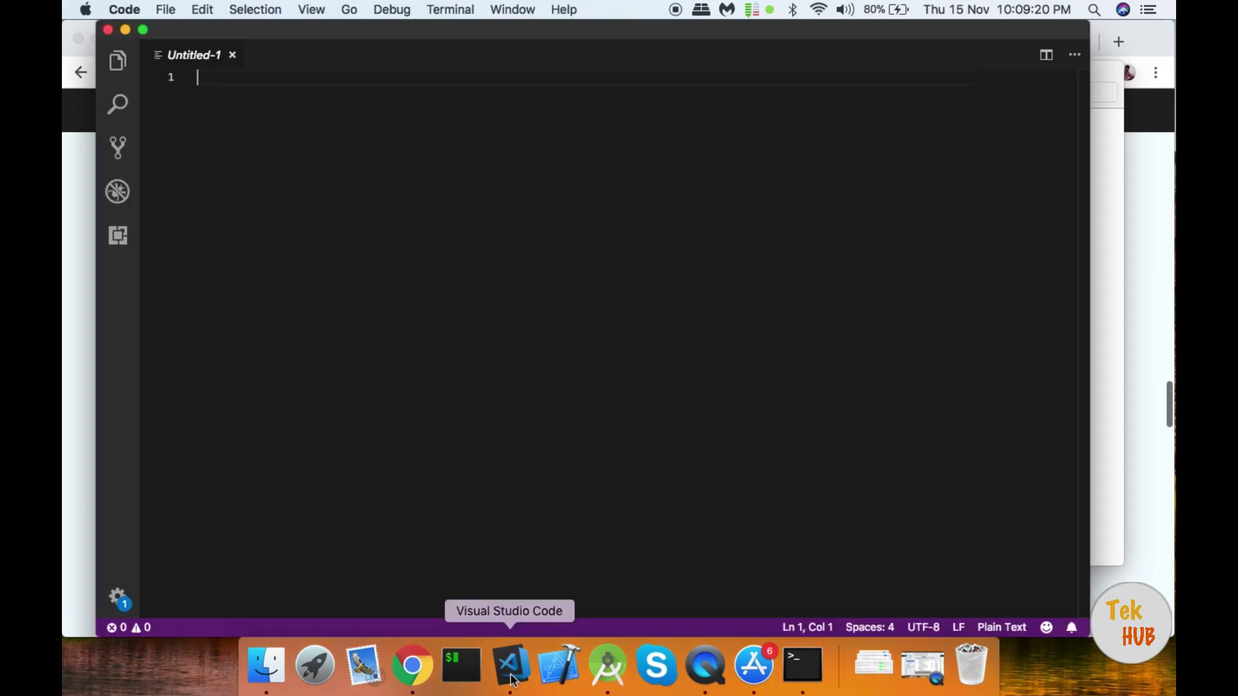
pyautogui.click(261, 669)
pyautogui.click(518, 141)
pyautogui.moveTo(522, 144); pyautogui.dragTo(304, 203)
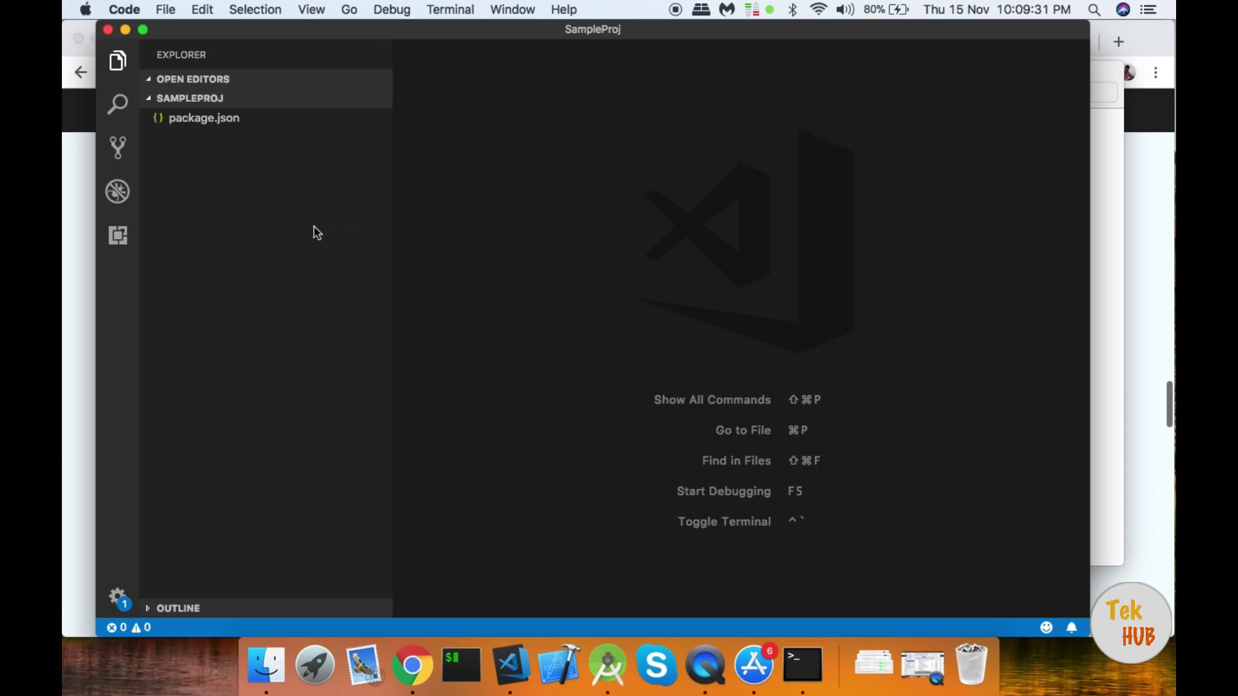
pyautogui.click(225, 131)
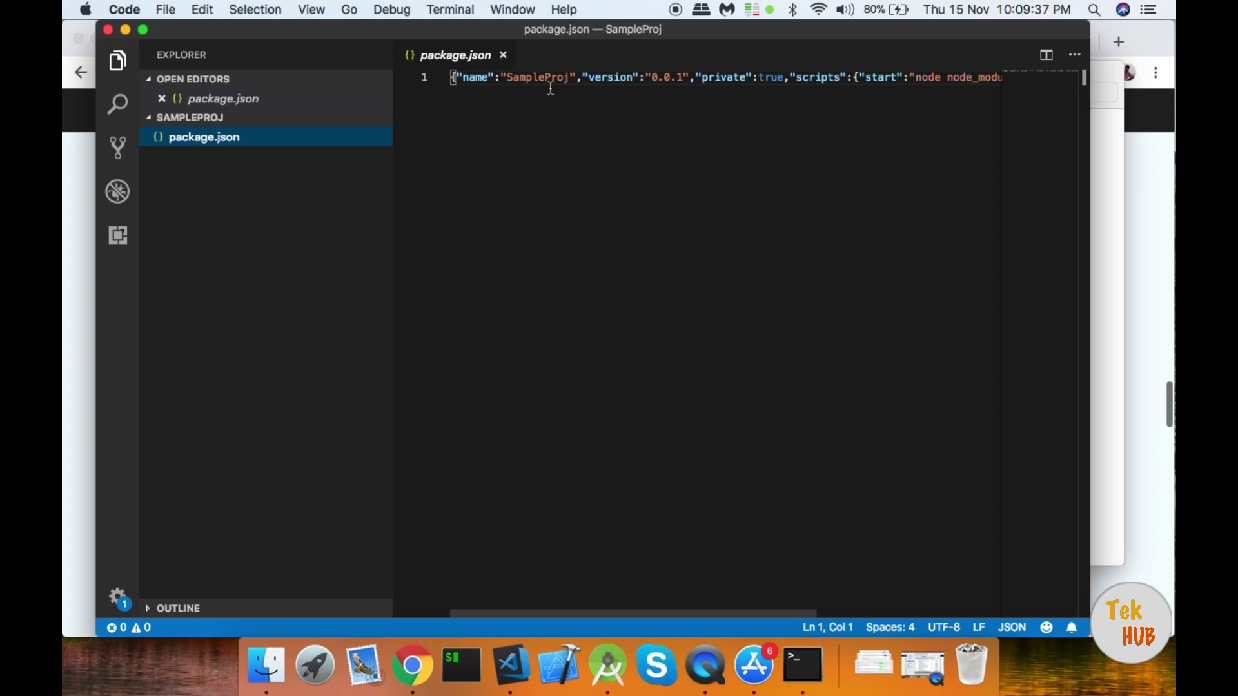
pyautogui.click(502, 56)
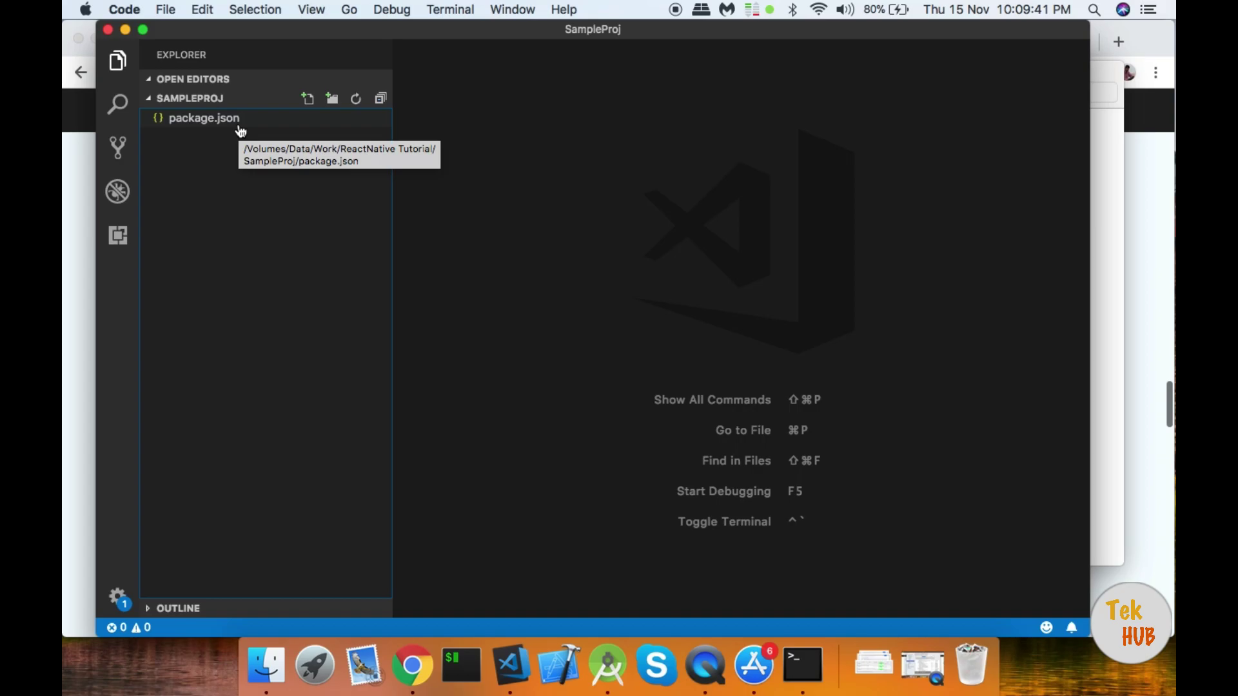
# Step: Check the project creation progress in Terminal and read the guide's Preparing the Android device section in Chrome
pyautogui.click(802, 664)
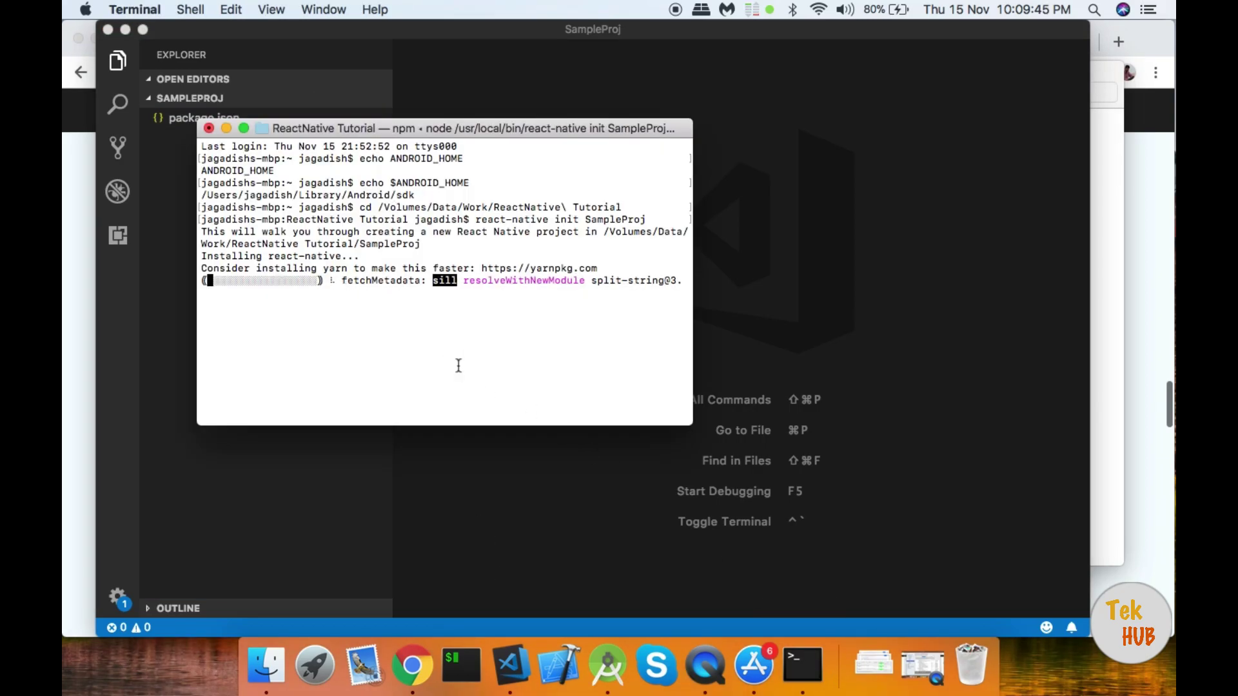
pyautogui.click(862, 371)
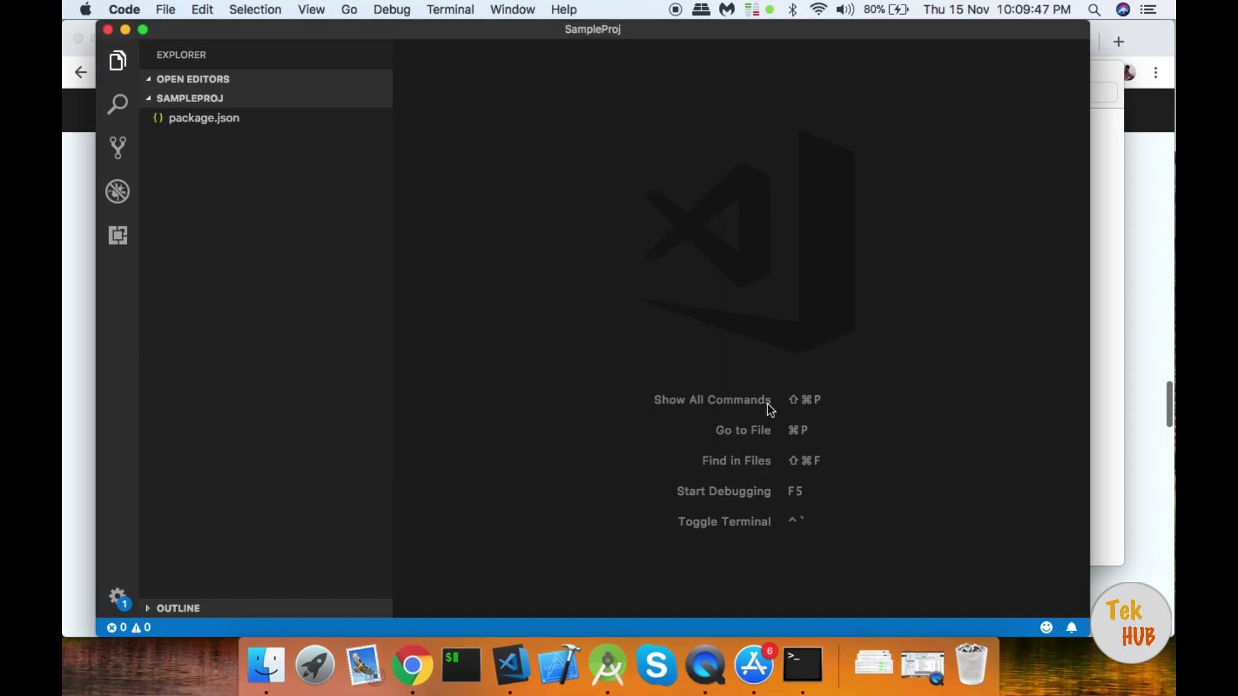
pyautogui.click(410, 674)
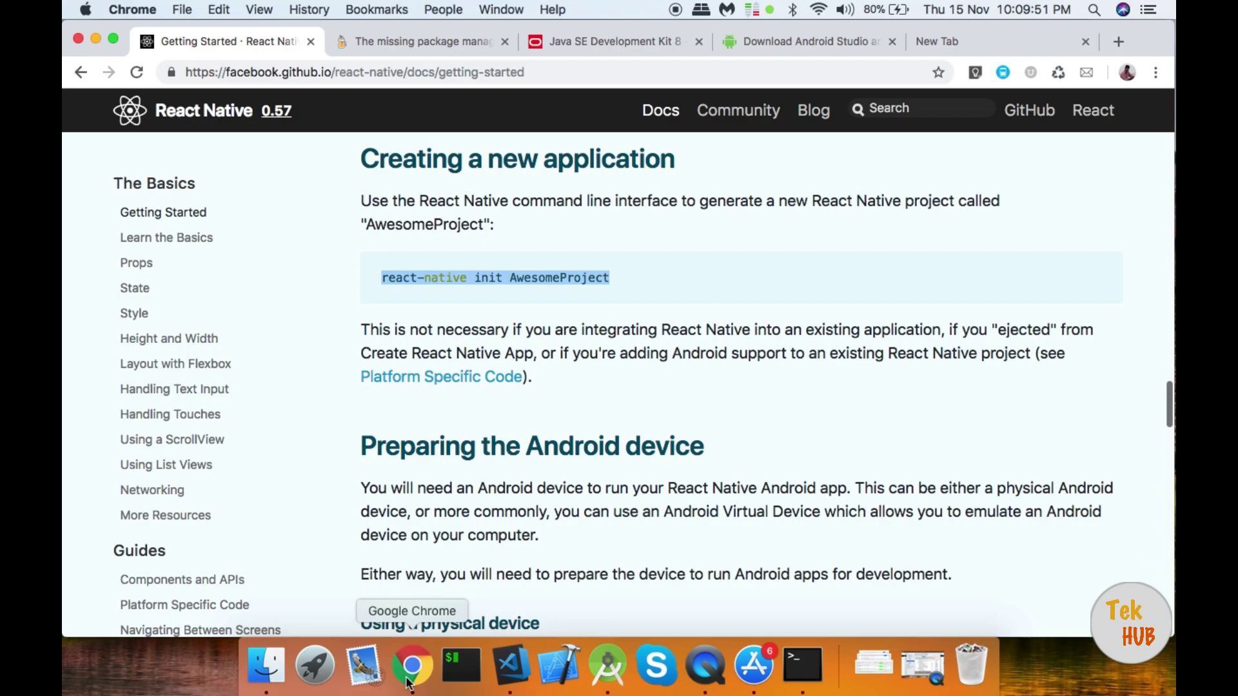
pyautogui.scroll(-5, 558, 548)
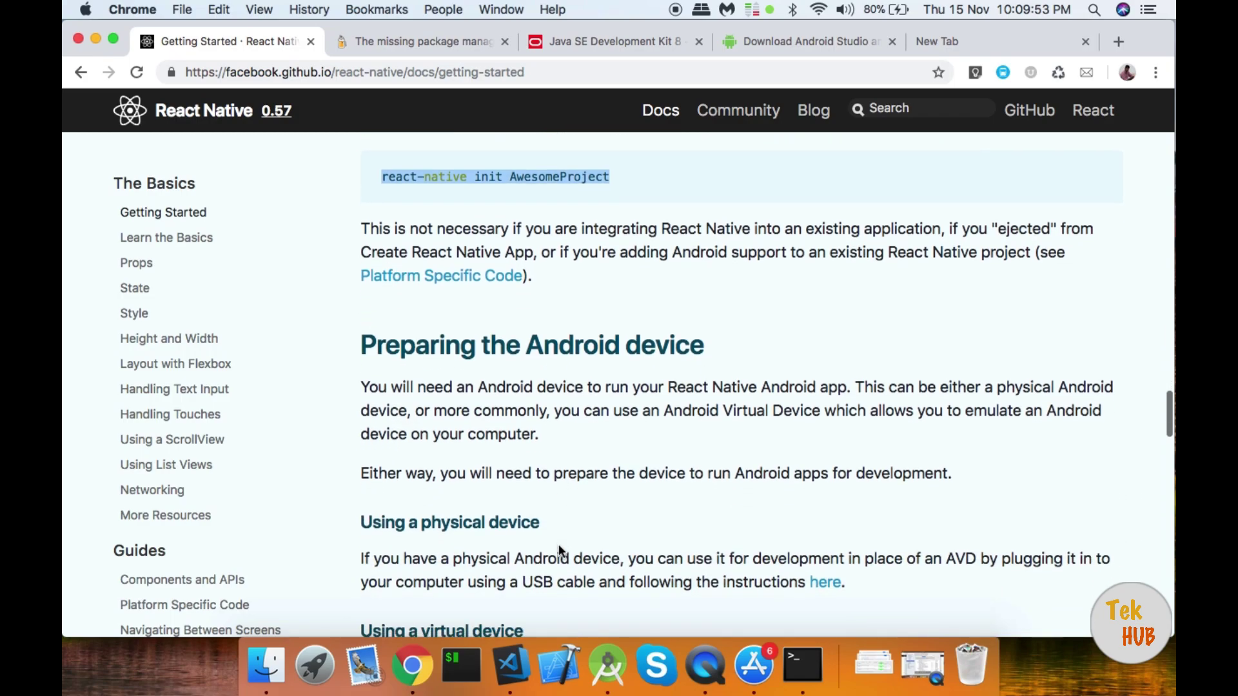
pyautogui.scroll(-4, 558, 546)
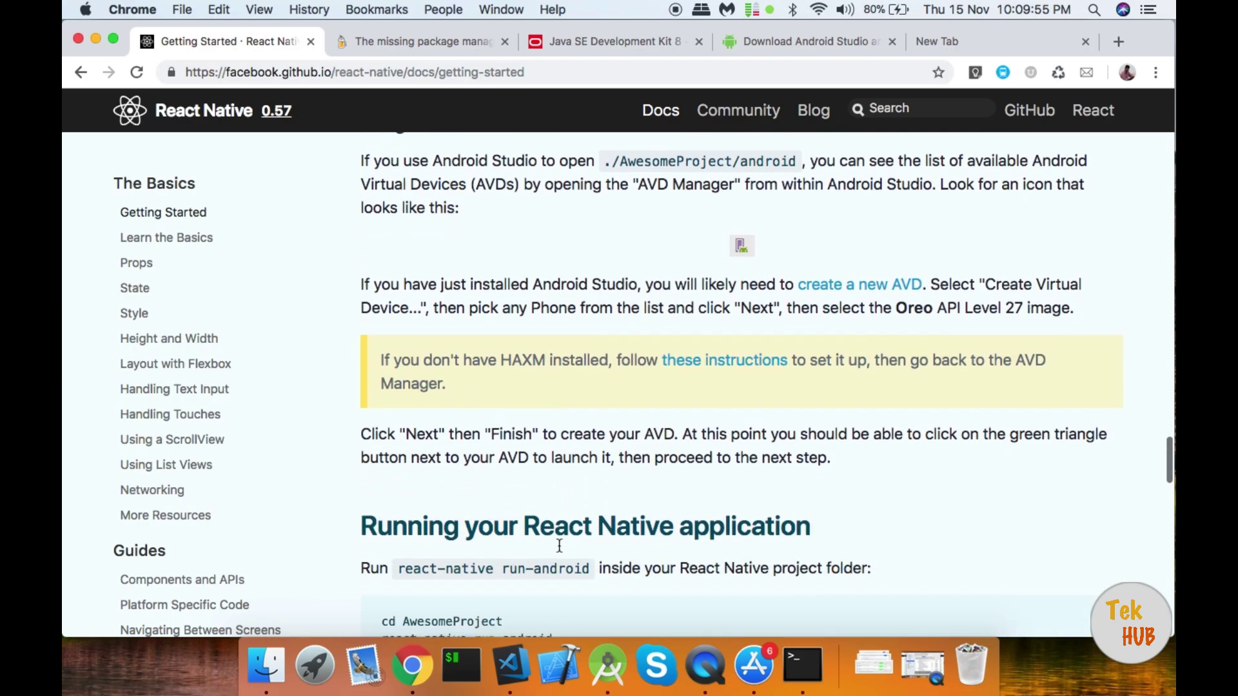
# Step: Check Terminal again and review the react-native run-android commands under Running your React Native application in the guide
pyautogui.click(803, 665)
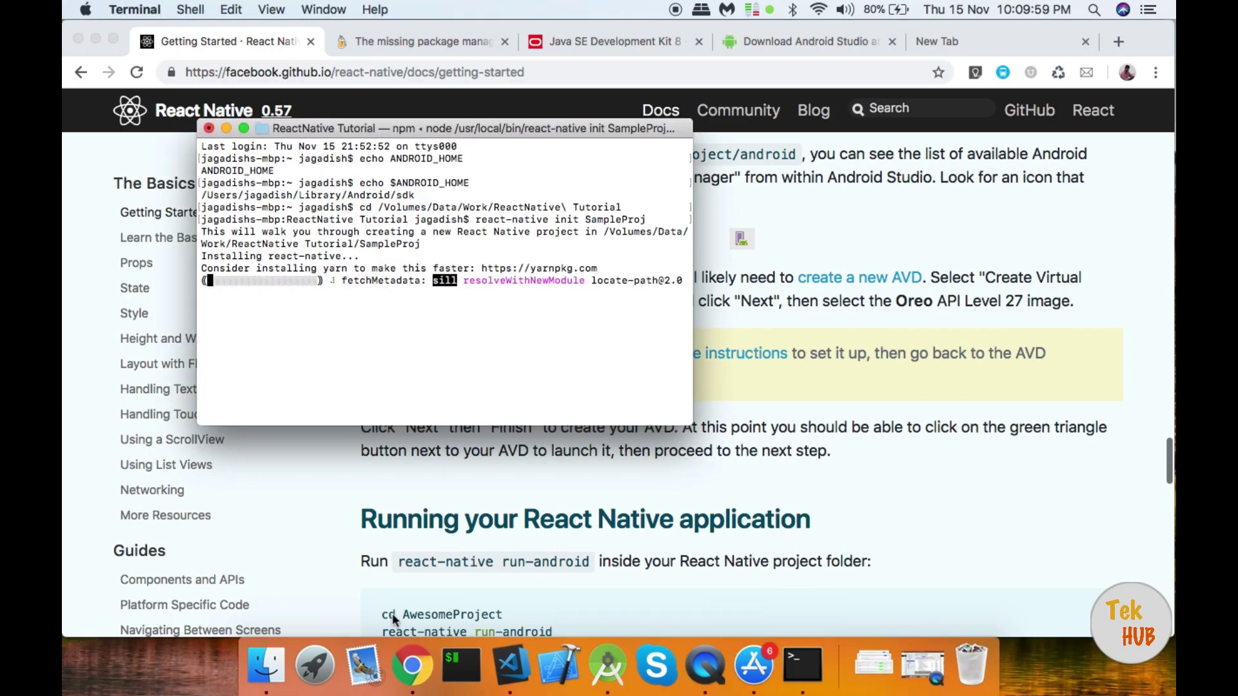
pyautogui.click(507, 567)
pyautogui.scroll(-3, 508, 567)
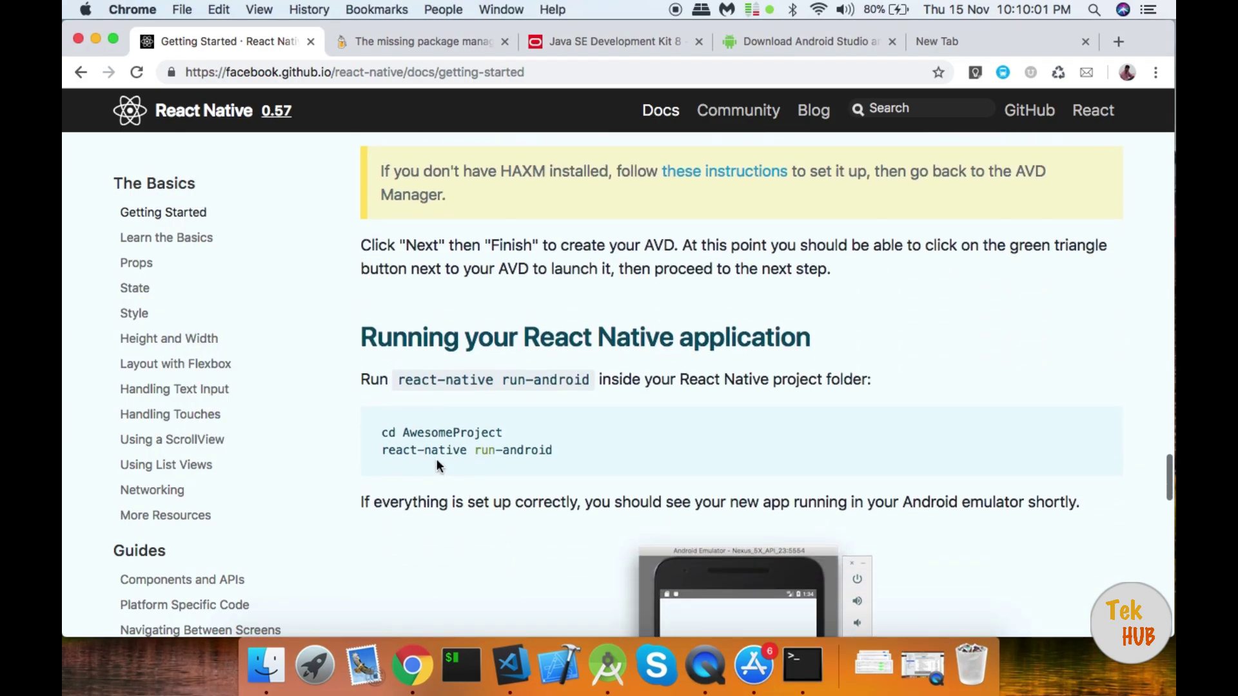
pyautogui.doubleClick(444, 433)
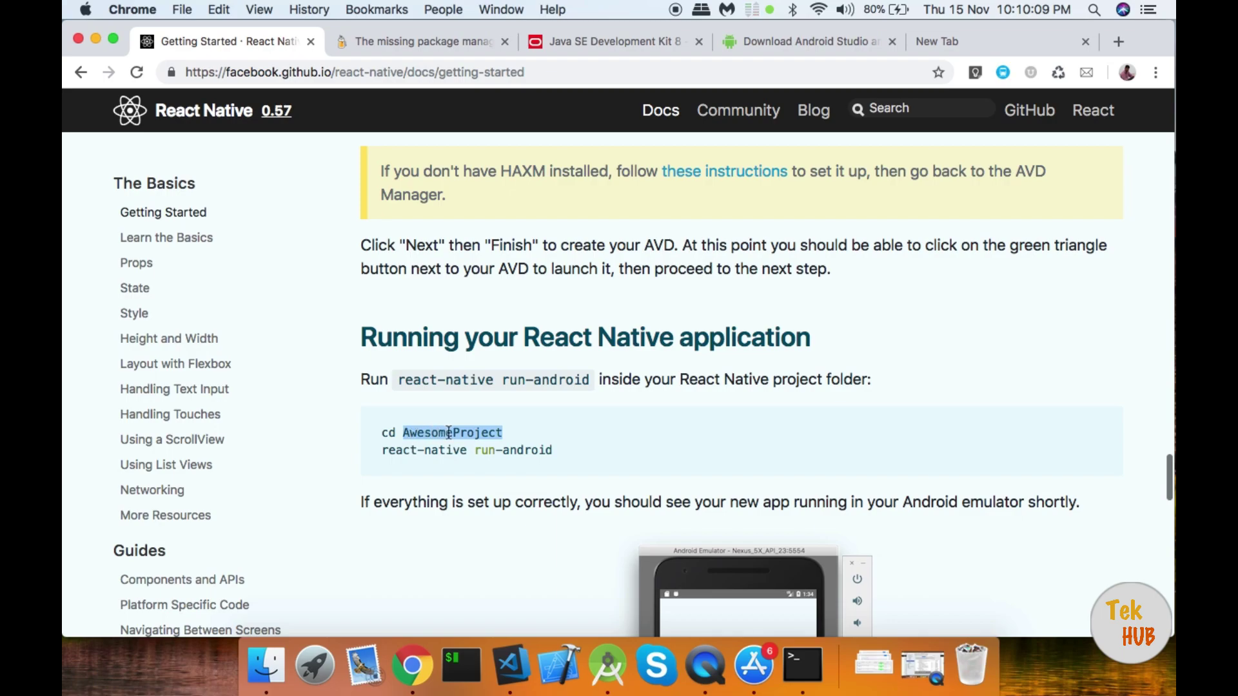
pyautogui.doubleClick(450, 431)
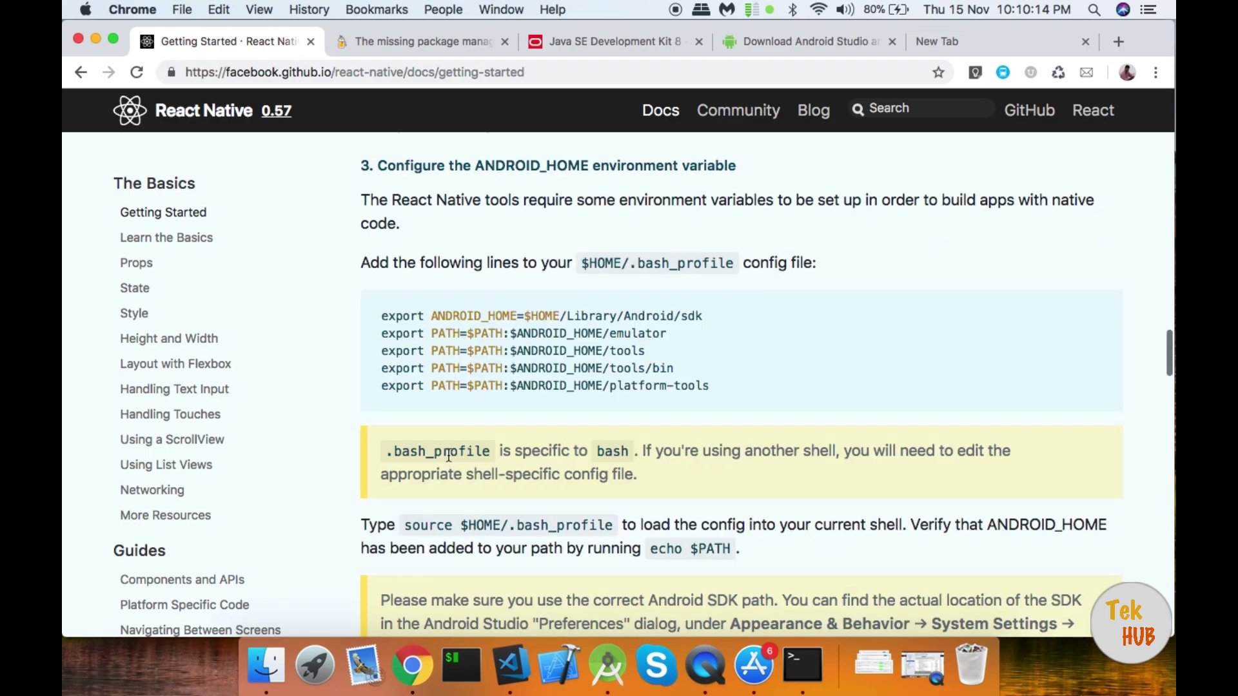
# Step: Switch the guide's target OS to iOS, review its react-native run-ios command, and return to the Target OS options
pyautogui.scroll(20, 450, 456)
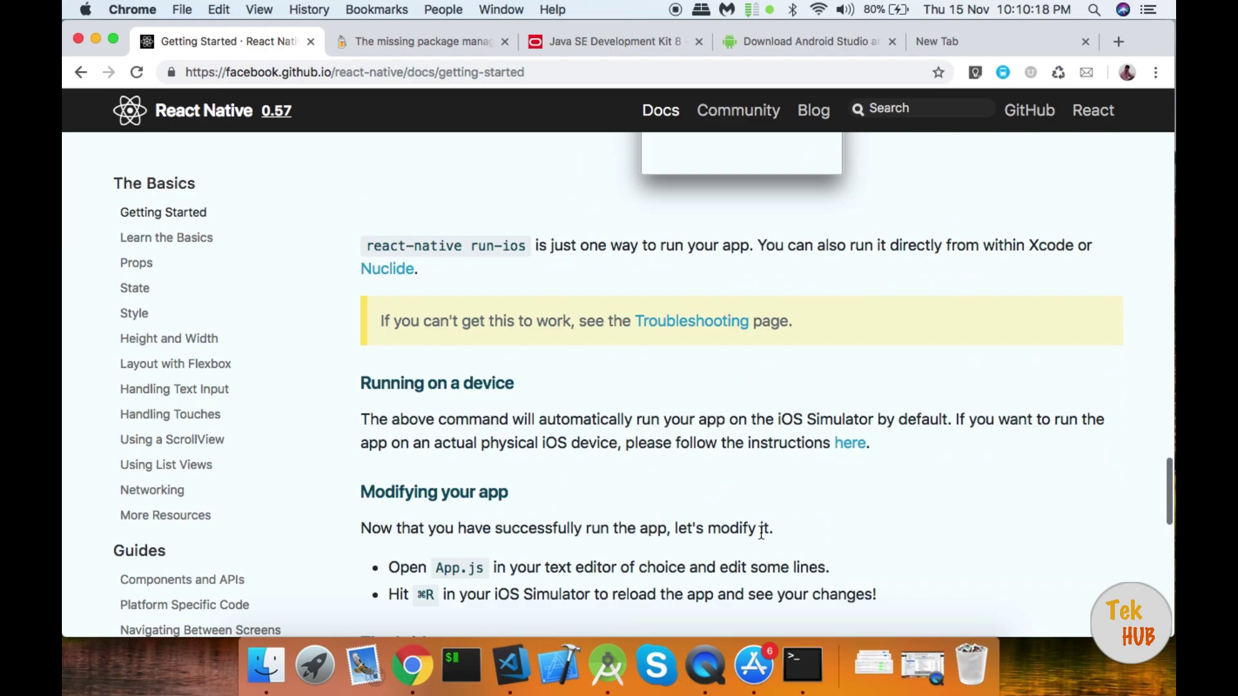
pyautogui.scroll(10, 460, 336)
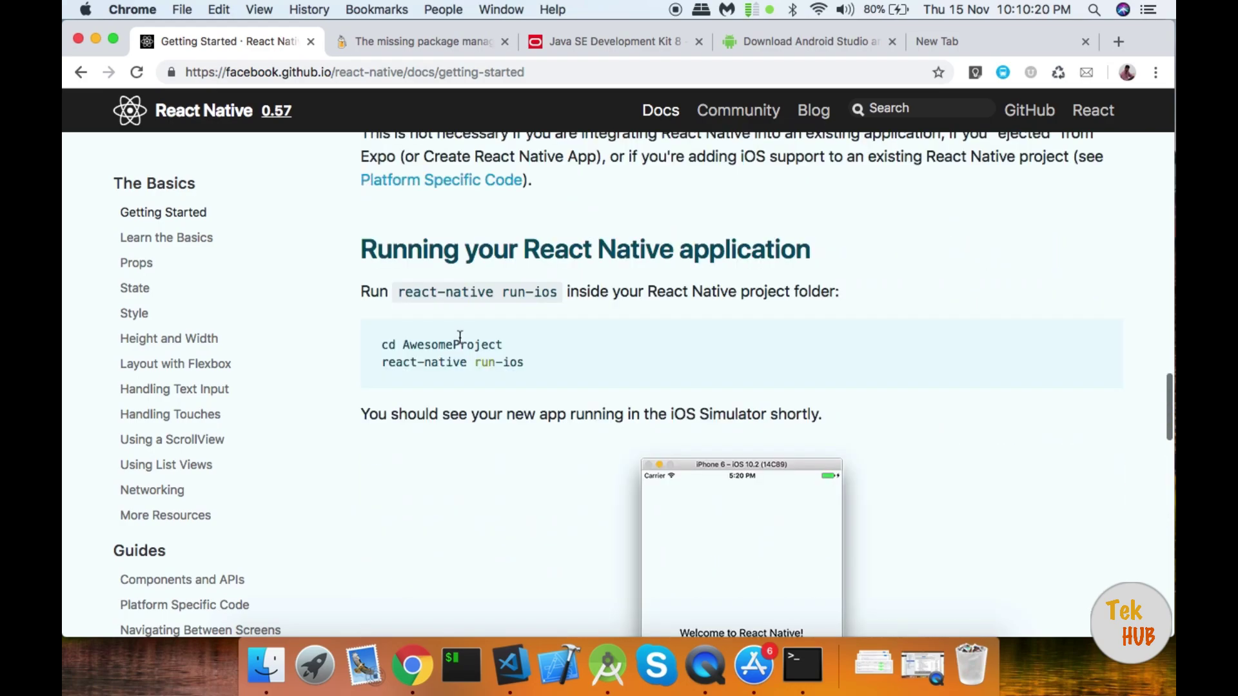
pyautogui.tripleClick(461, 363)
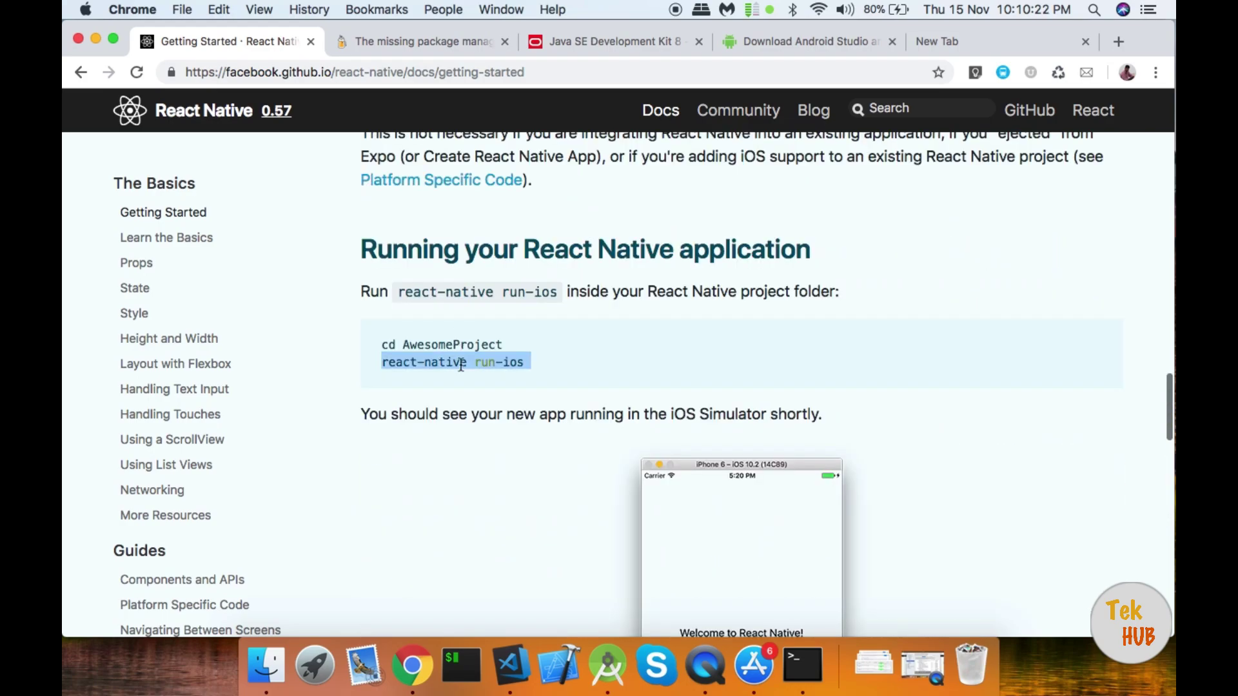
pyautogui.scroll(5, 461, 364)
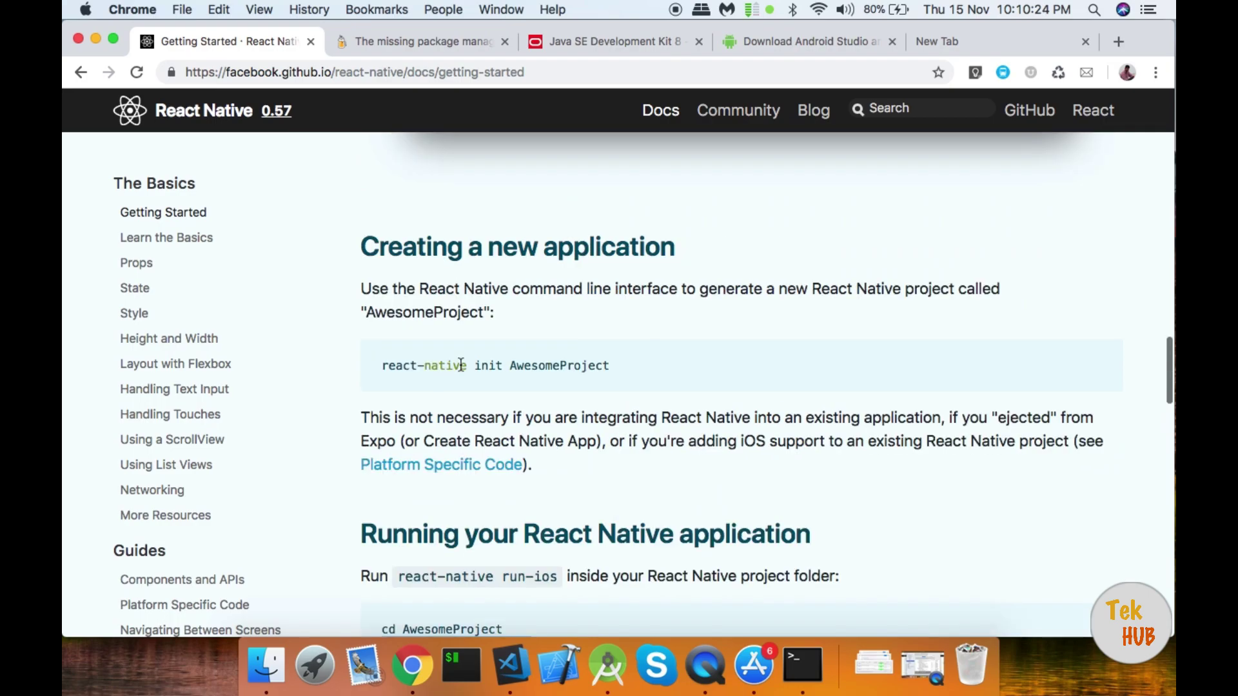
pyautogui.scroll(15, 461, 364)
pyautogui.scroll(-2, 461, 364)
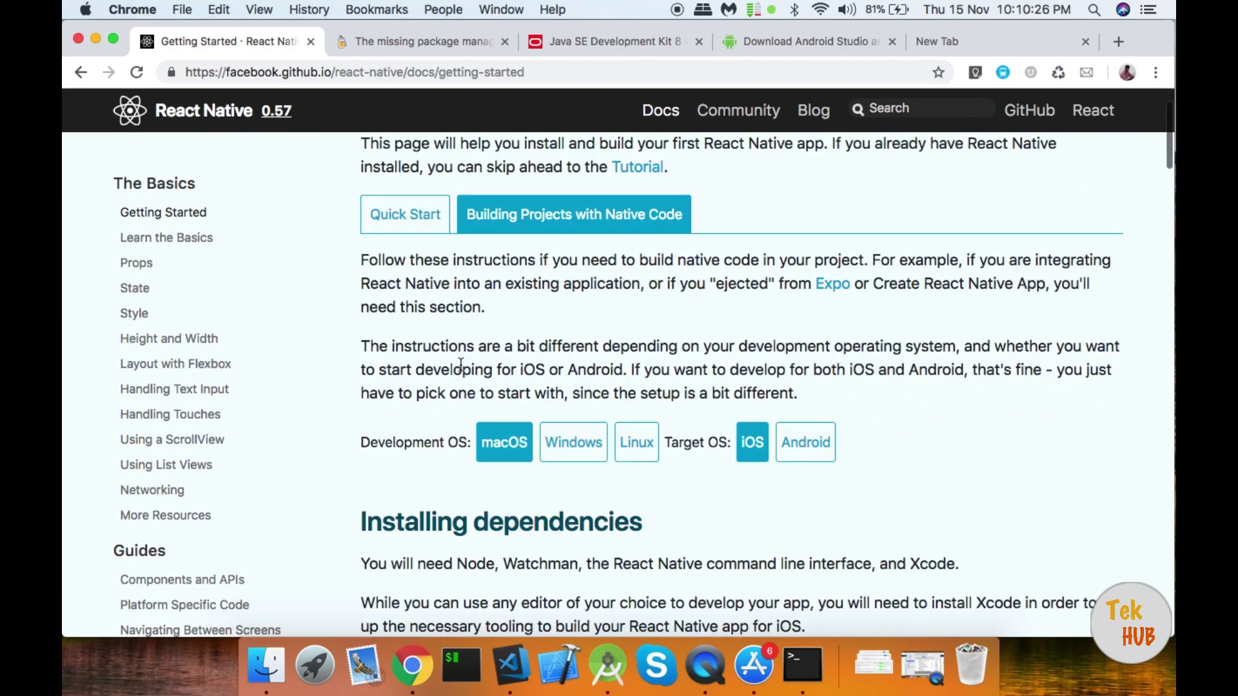
pyautogui.scroll(-2, 461, 365)
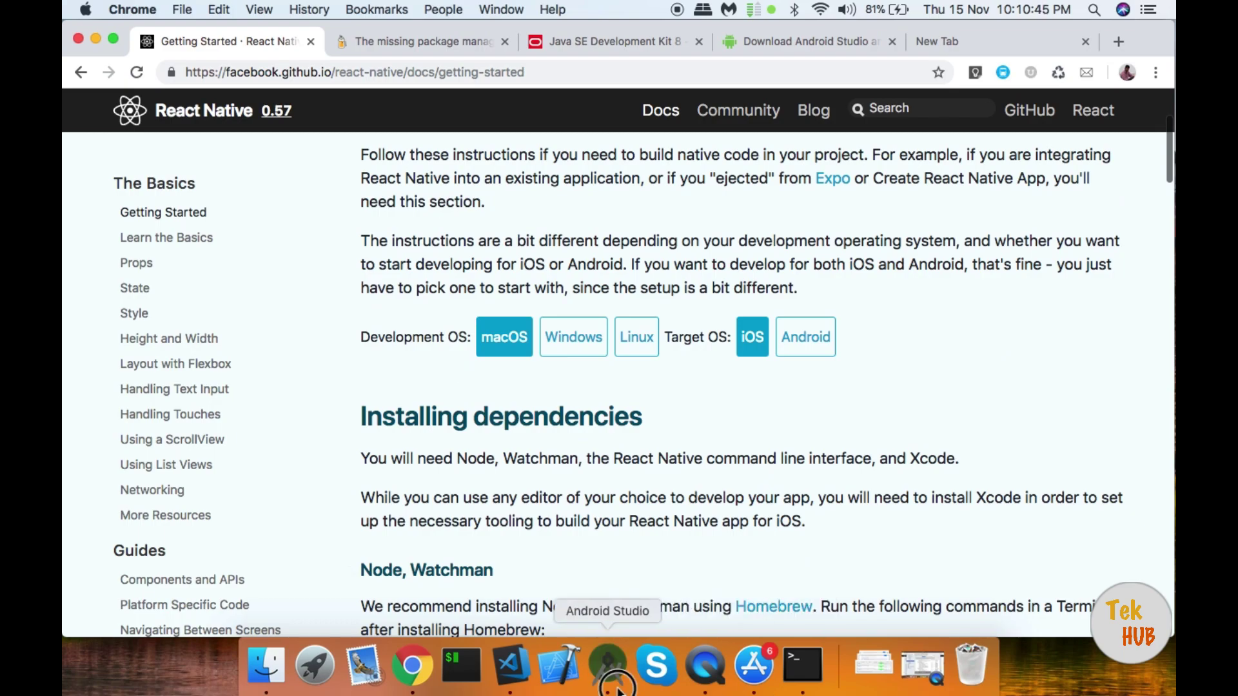
# Step: Switch to Android Studio, look through the Configure options on its welcome window, and return to the guide in Chrome
pyautogui.click(607, 664)
pyautogui.click(811, 497)
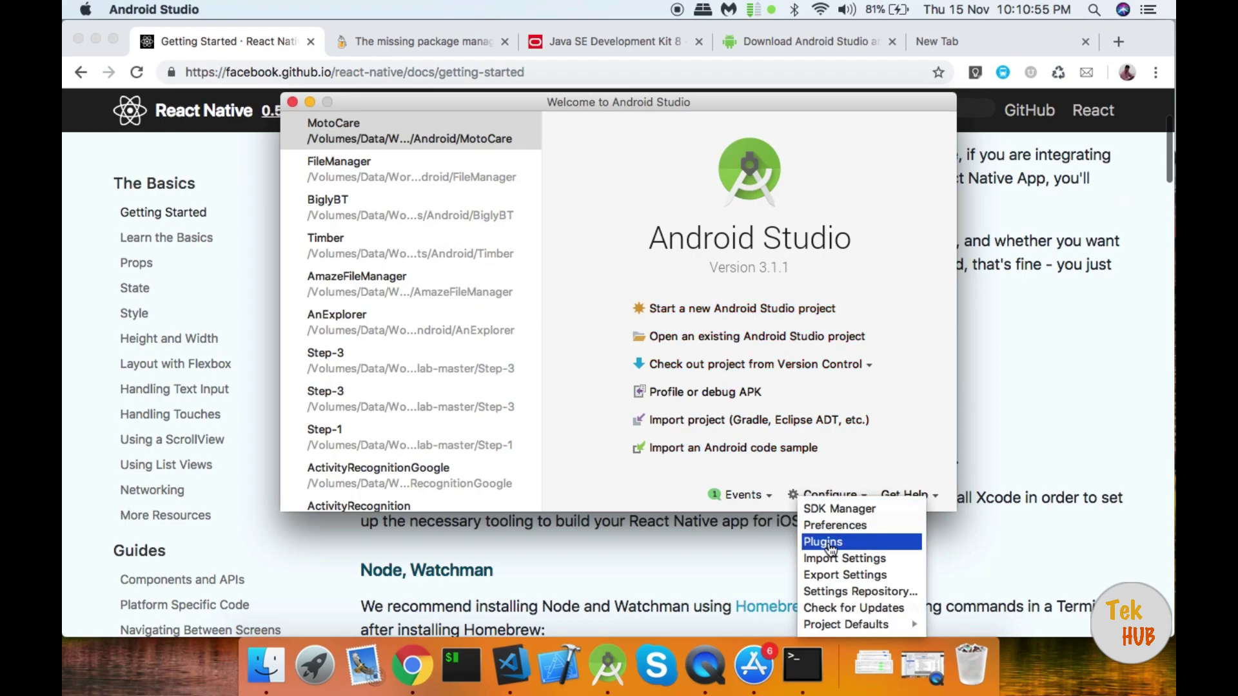
pyautogui.click(608, 476)
pyautogui.click(416, 664)
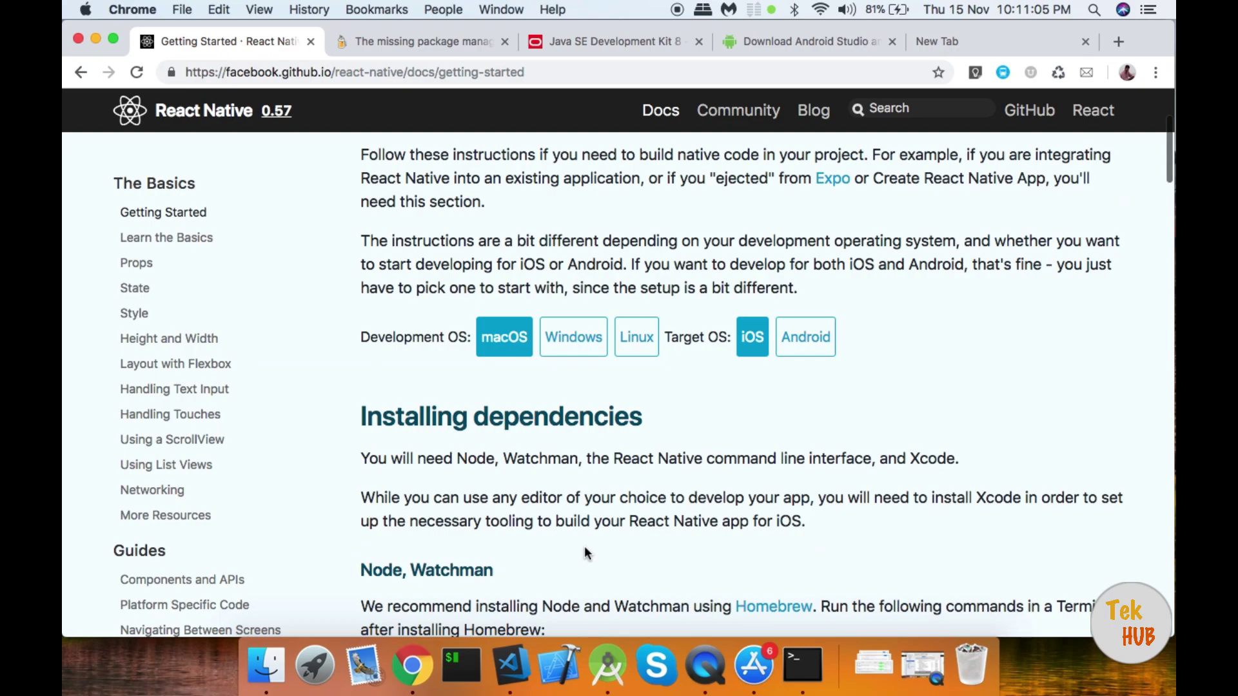
# Step: Switch to Terminal and enter cd SampleProj/ at the prompt without running it
pyautogui.click(801, 664)
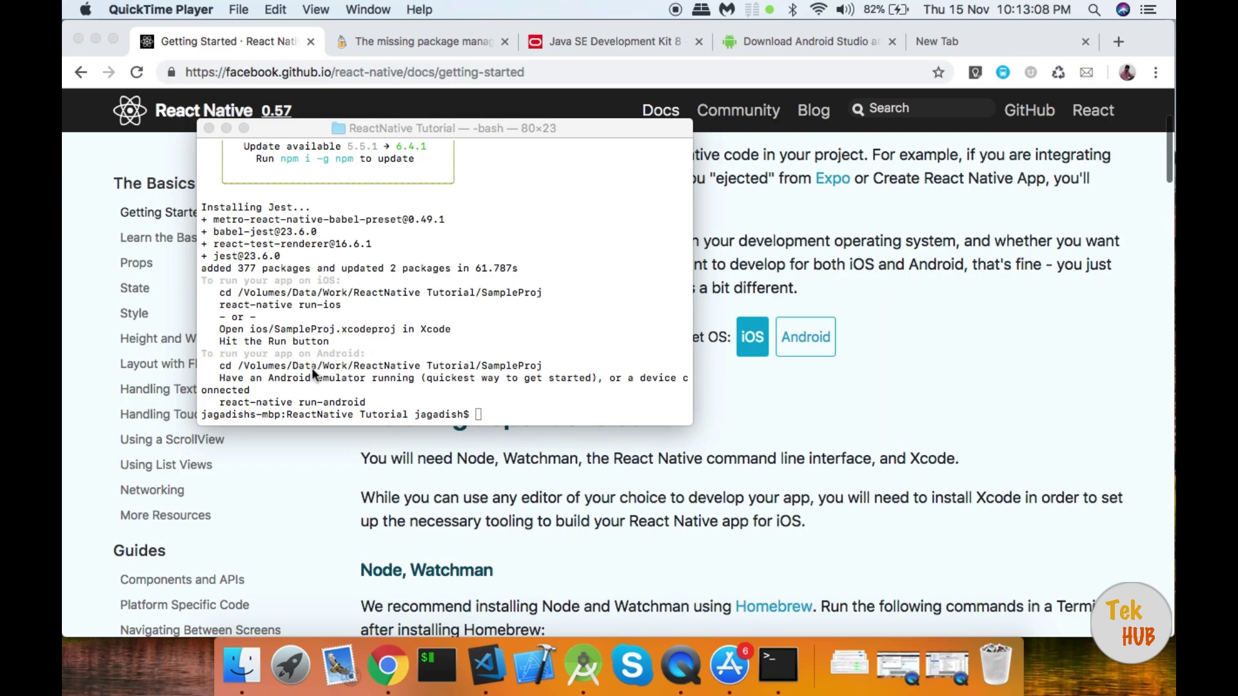
pyautogui.click(221, 288)
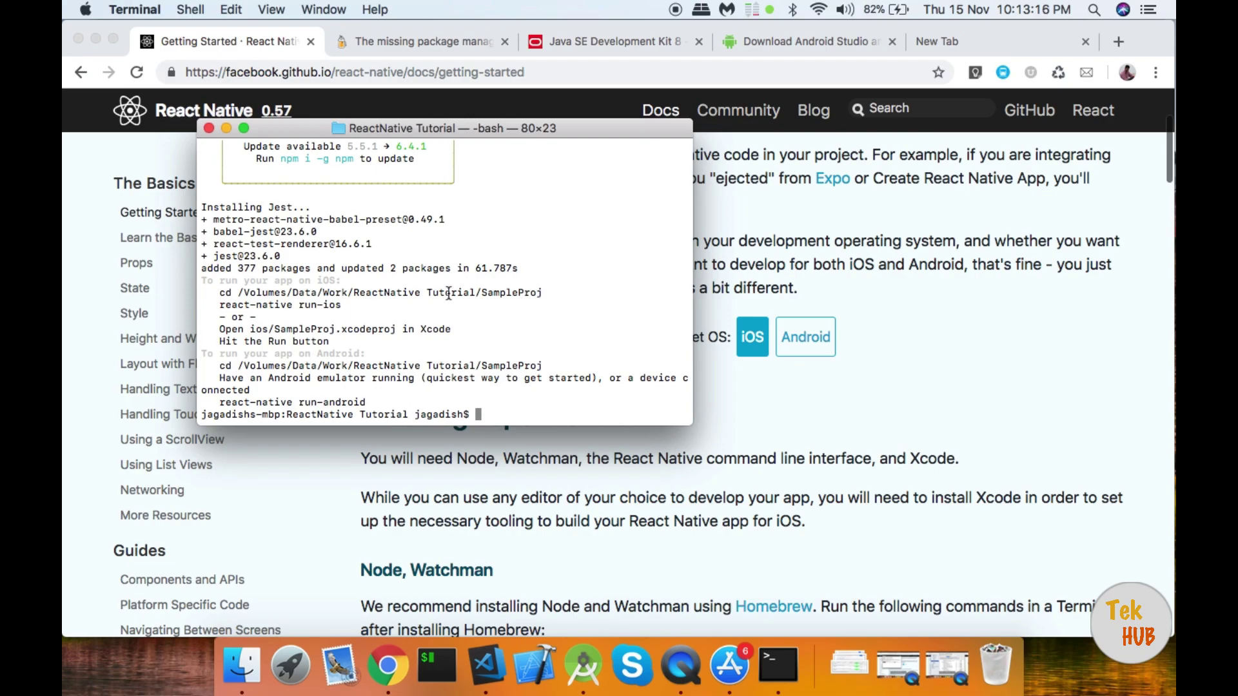
pyautogui.click(490, 413)
pyautogui.write('cd Sam')
pyautogui.press('Tab')
# Step: Highlight the react-native run-ios command and the instruction to open ios/SampleProj.xcodeproj in Xcode within the Terminal output
pyautogui.moveTo(219, 304); pyautogui.dragTo(340, 305)
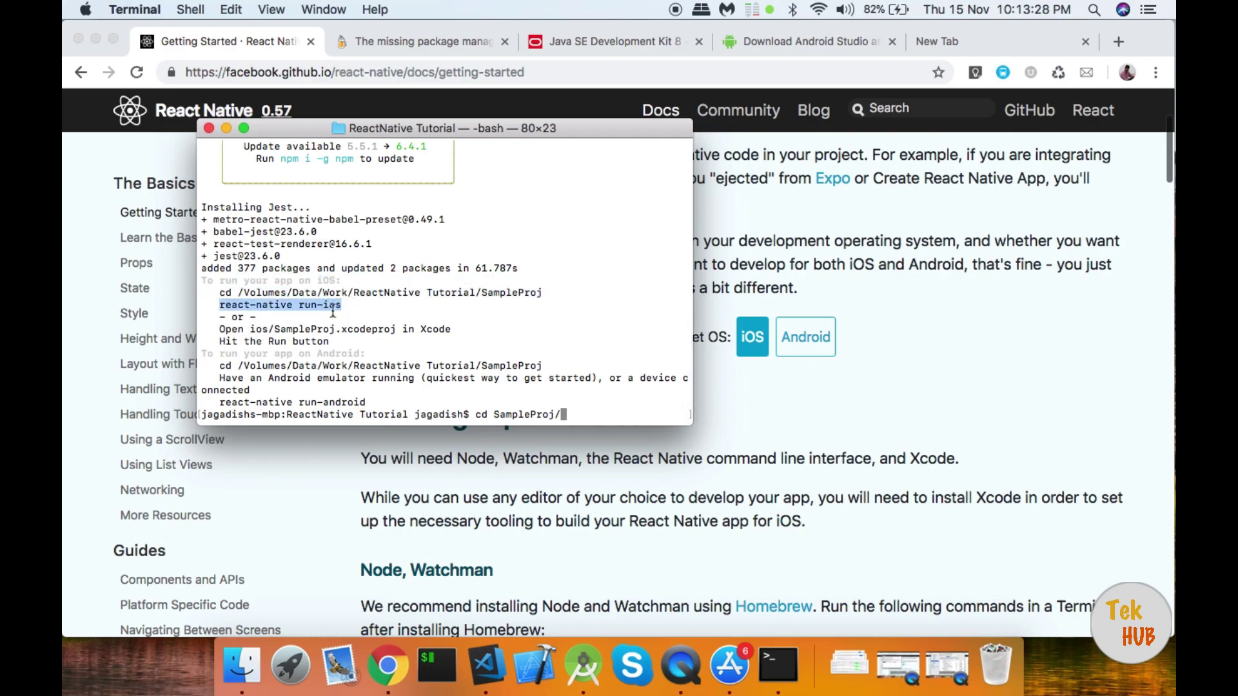
pyautogui.moveTo(220, 329); pyautogui.dragTo(454, 324)
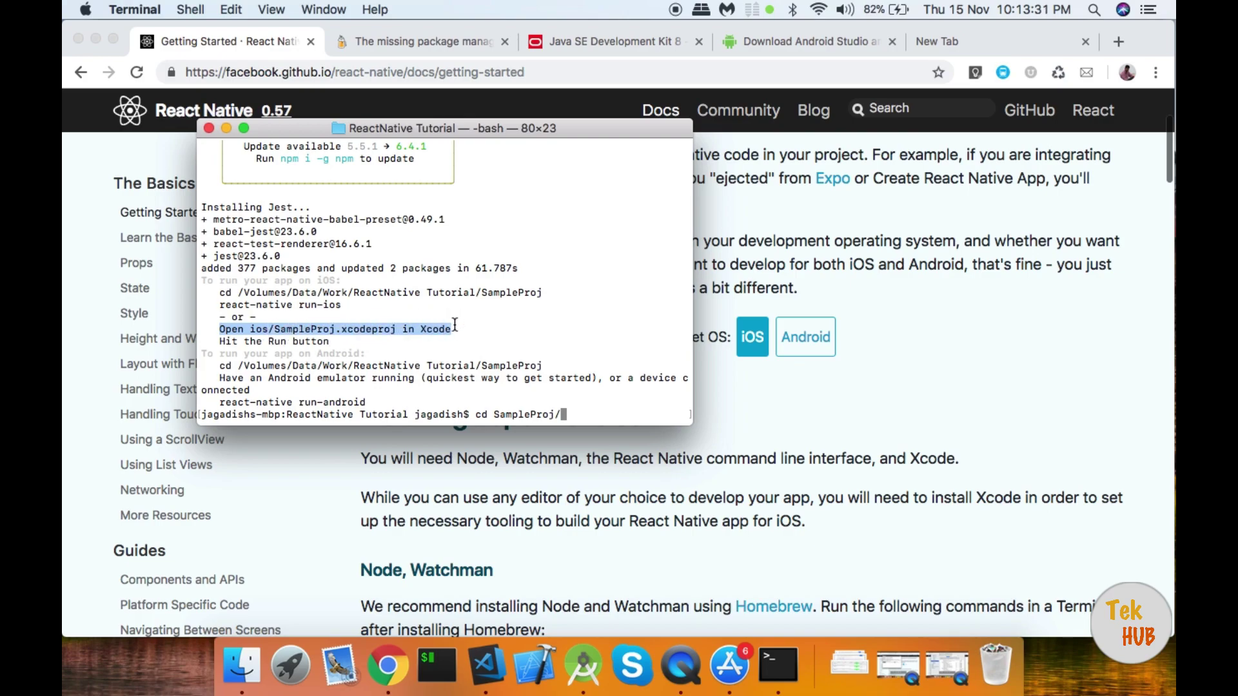
pyautogui.doubleClick(333, 330)
# Step: Refresh the SampleProj file list in Visual Studio Code and look inside the project's android and ios folders in Finder
pyautogui.click(495, 664)
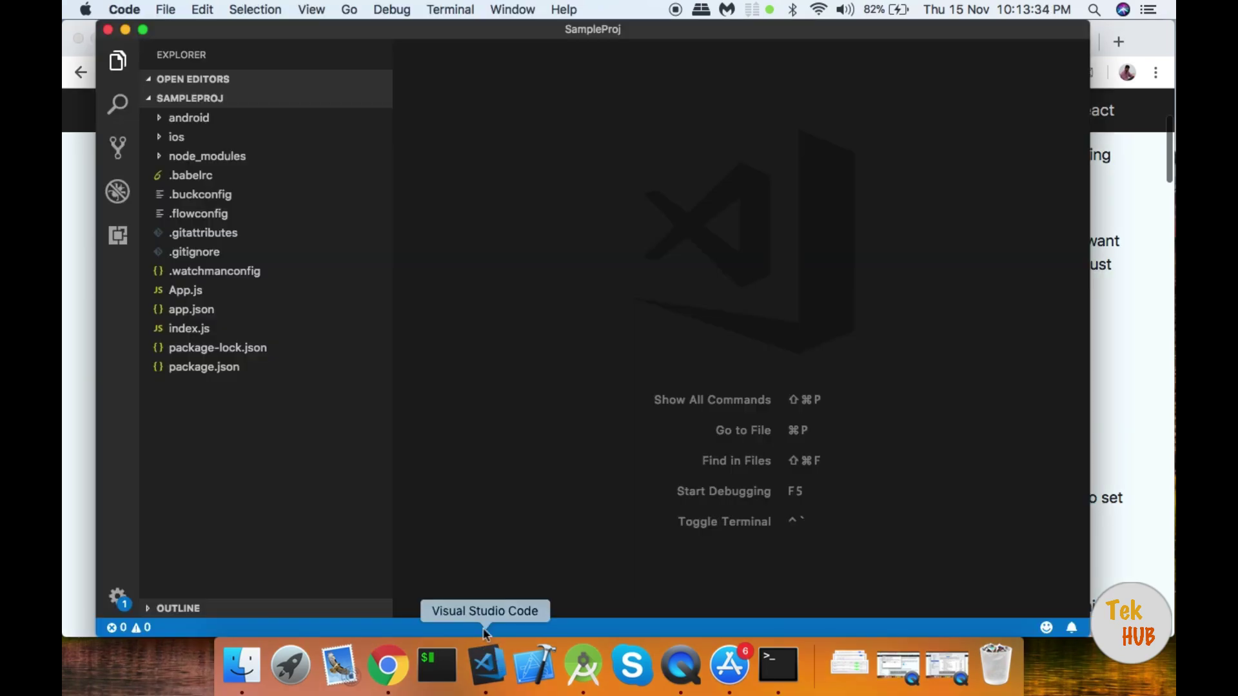
pyautogui.click(355, 99)
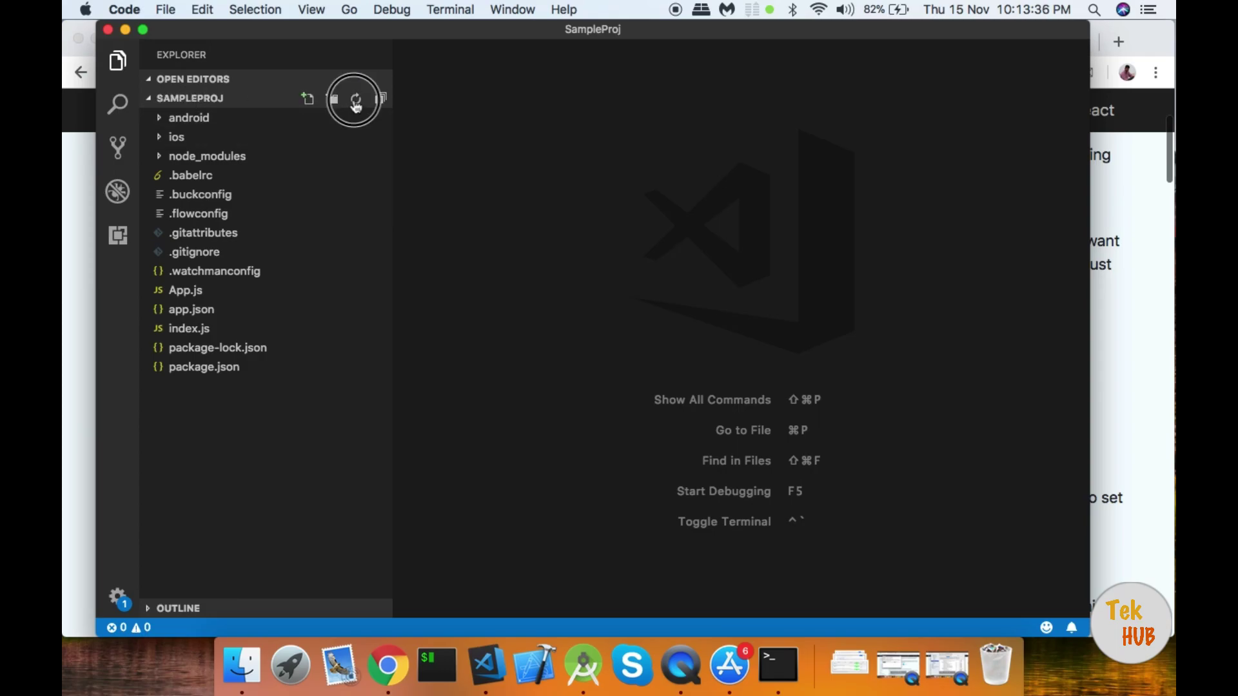
pyautogui.click(243, 666)
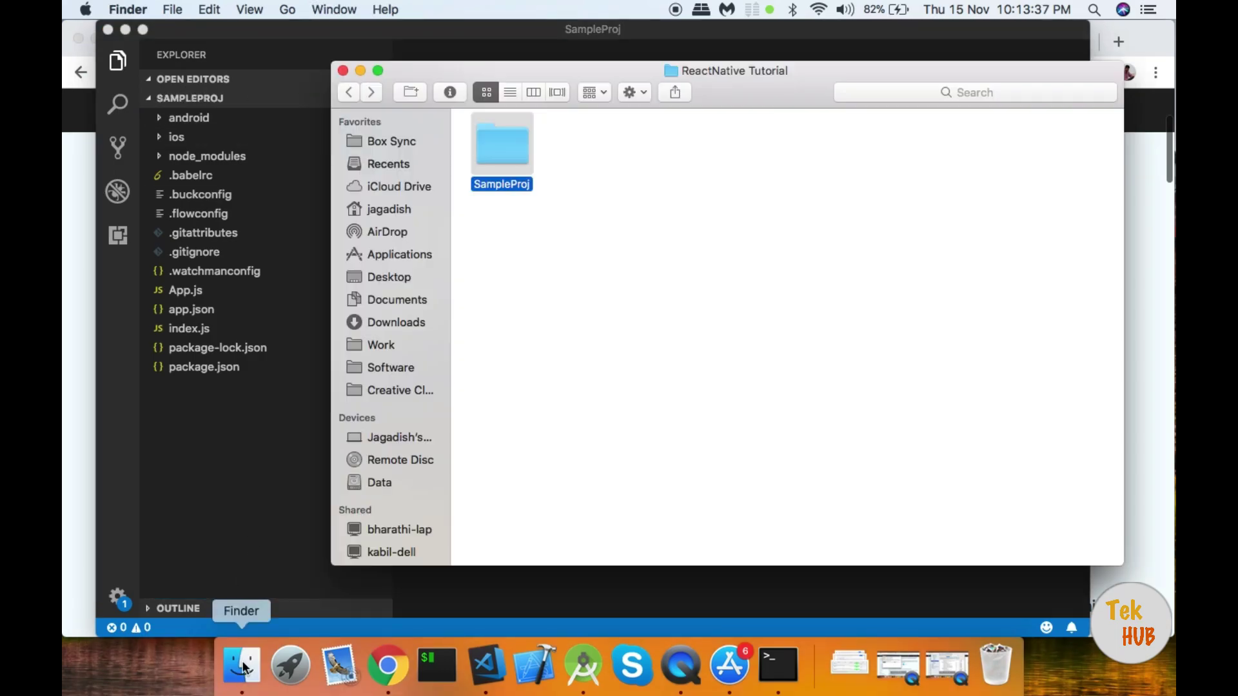
pyautogui.doubleClick(506, 152)
pyautogui.doubleClick(594, 160)
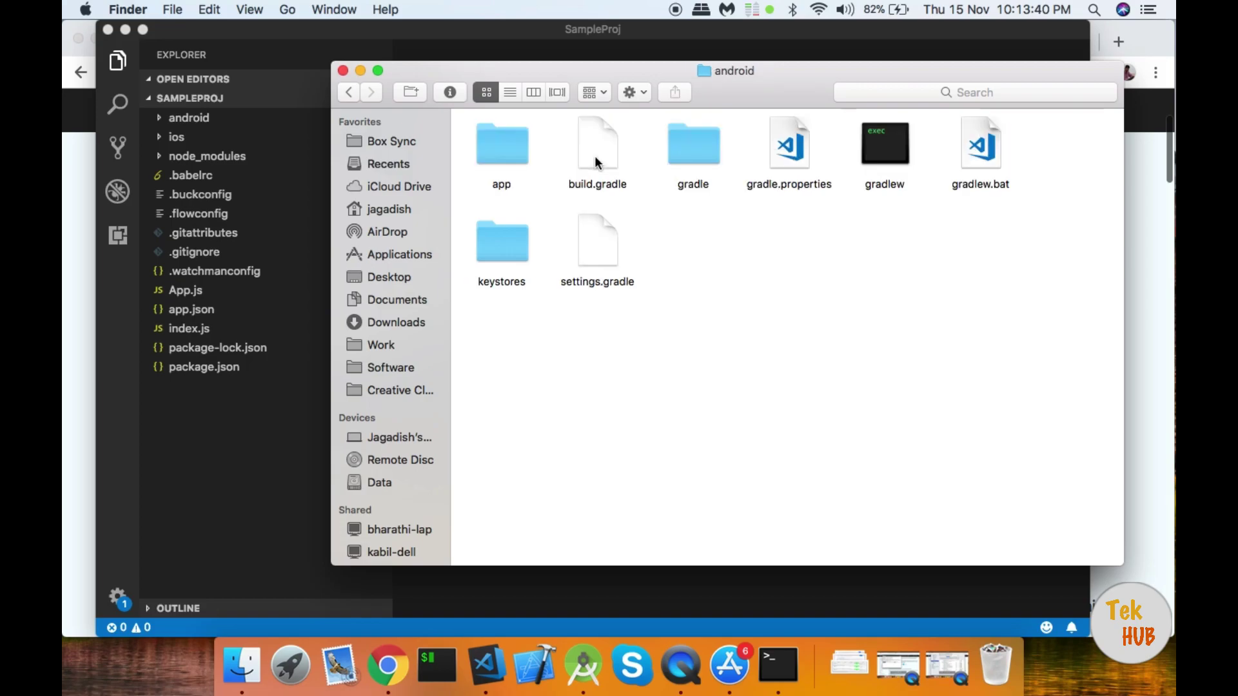
pyautogui.click(346, 93)
pyautogui.doubleClick(986, 145)
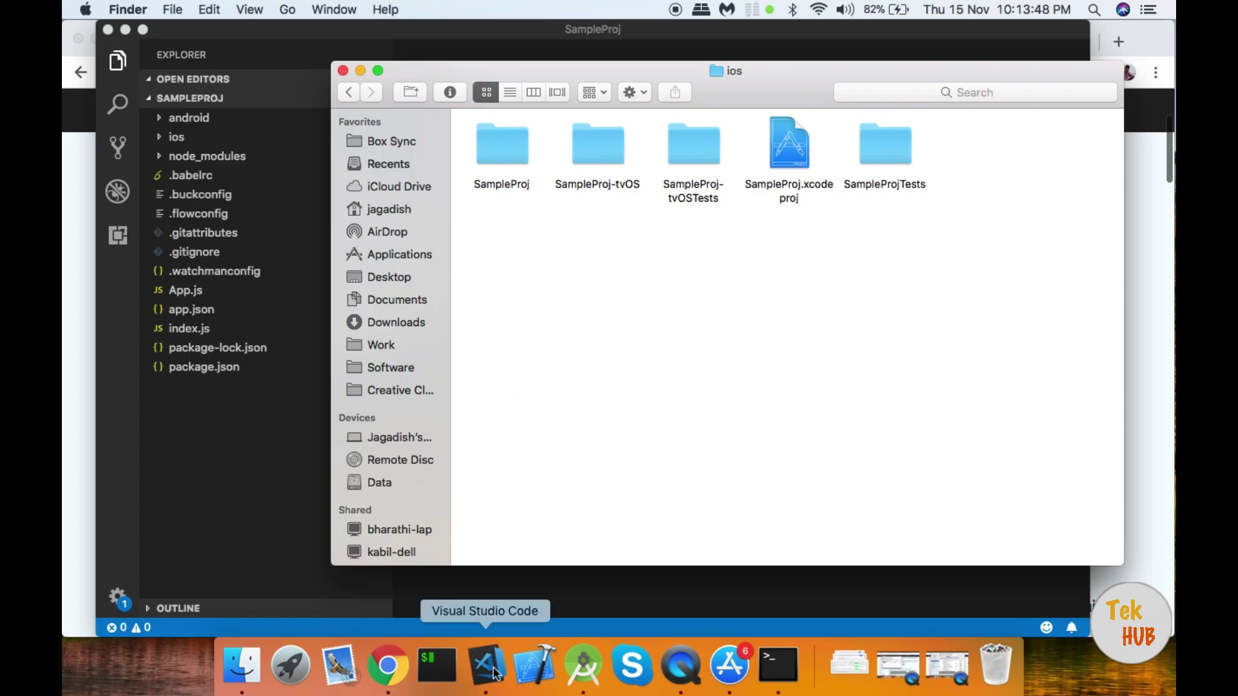
# Step: Switch to Terminal, run cd SampleProj/, and highlight the Android and iOS run commands in the output
pyautogui.click(398, 682)
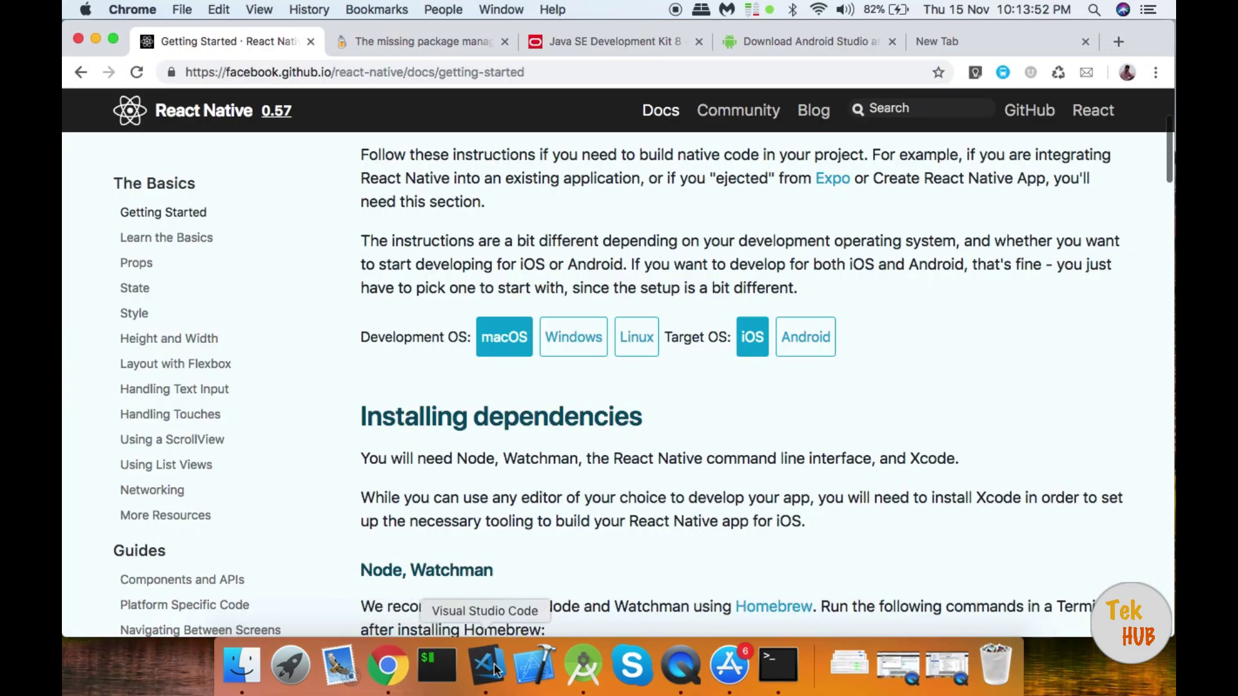
pyautogui.click(780, 667)
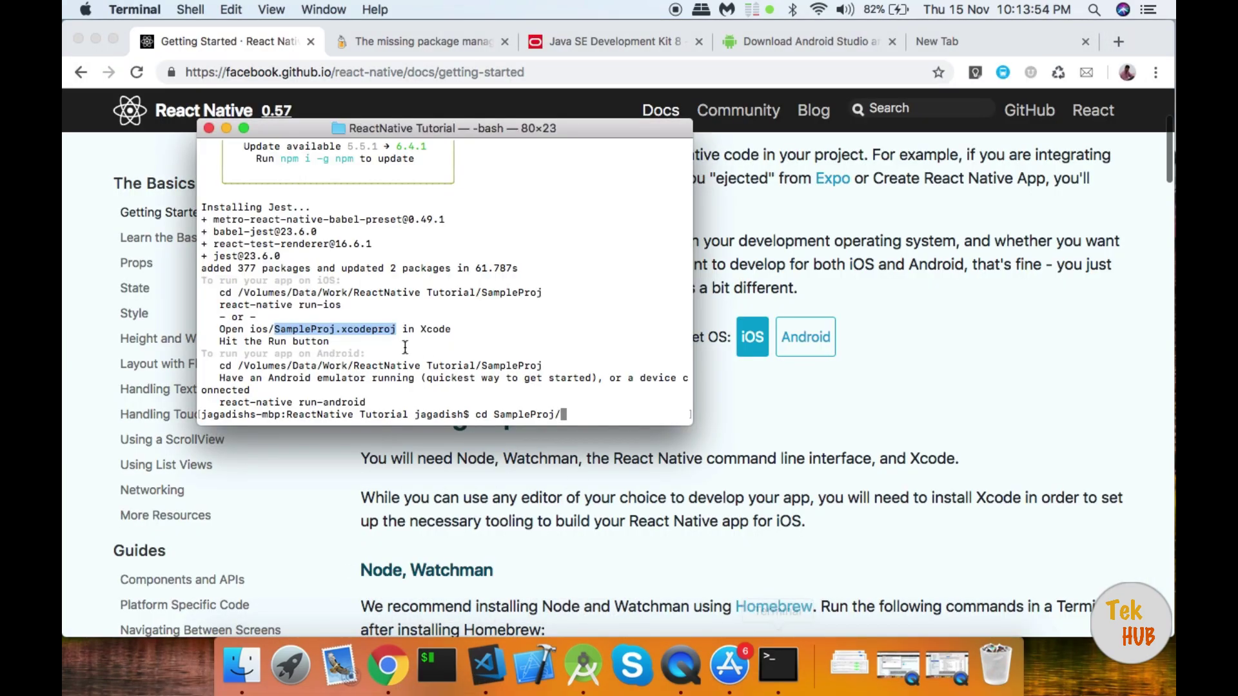
pyautogui.click(328, 372)
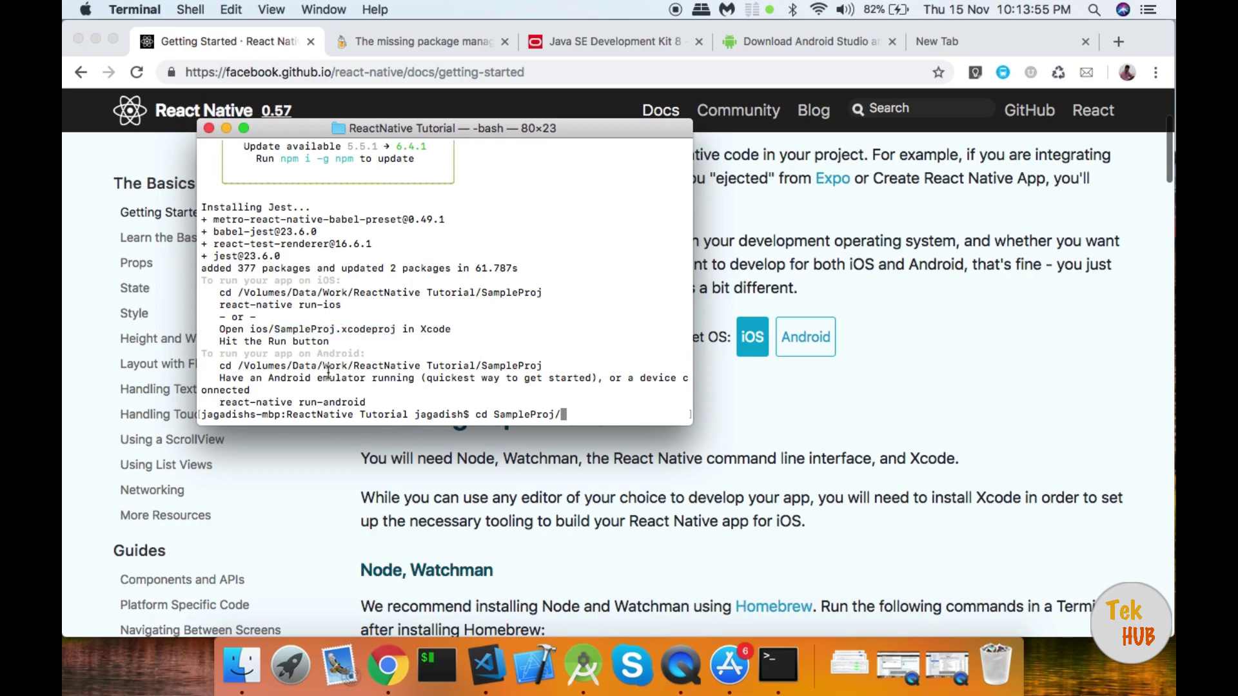
pyautogui.doubleClick(382, 379)
pyautogui.scroll(-1, 382, 383)
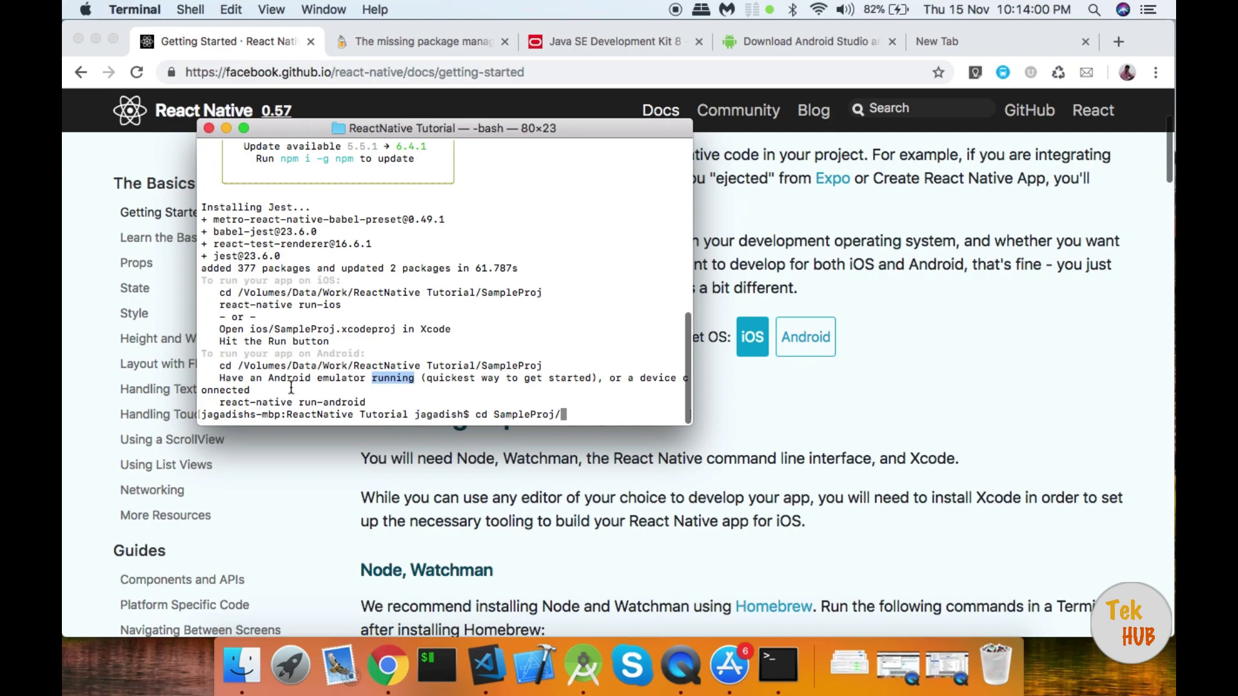
pyautogui.click(219, 406)
pyautogui.moveTo(219, 406); pyautogui.dragTo(383, 401)
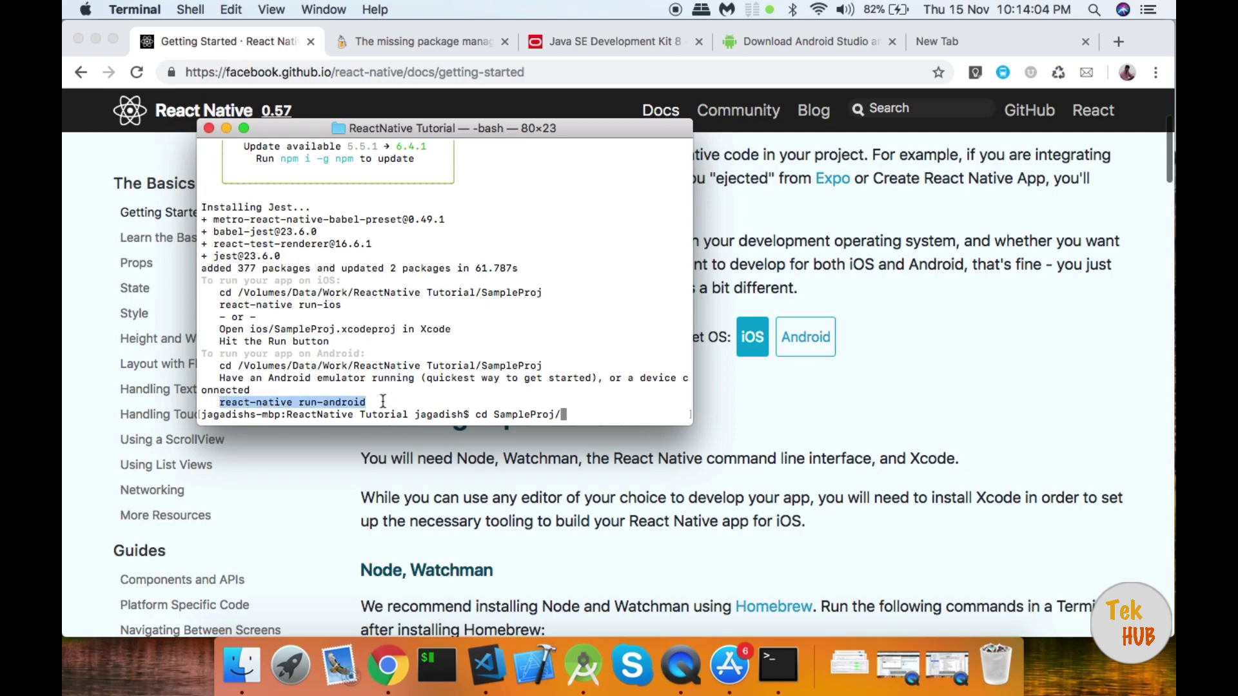
pyautogui.press('Return')
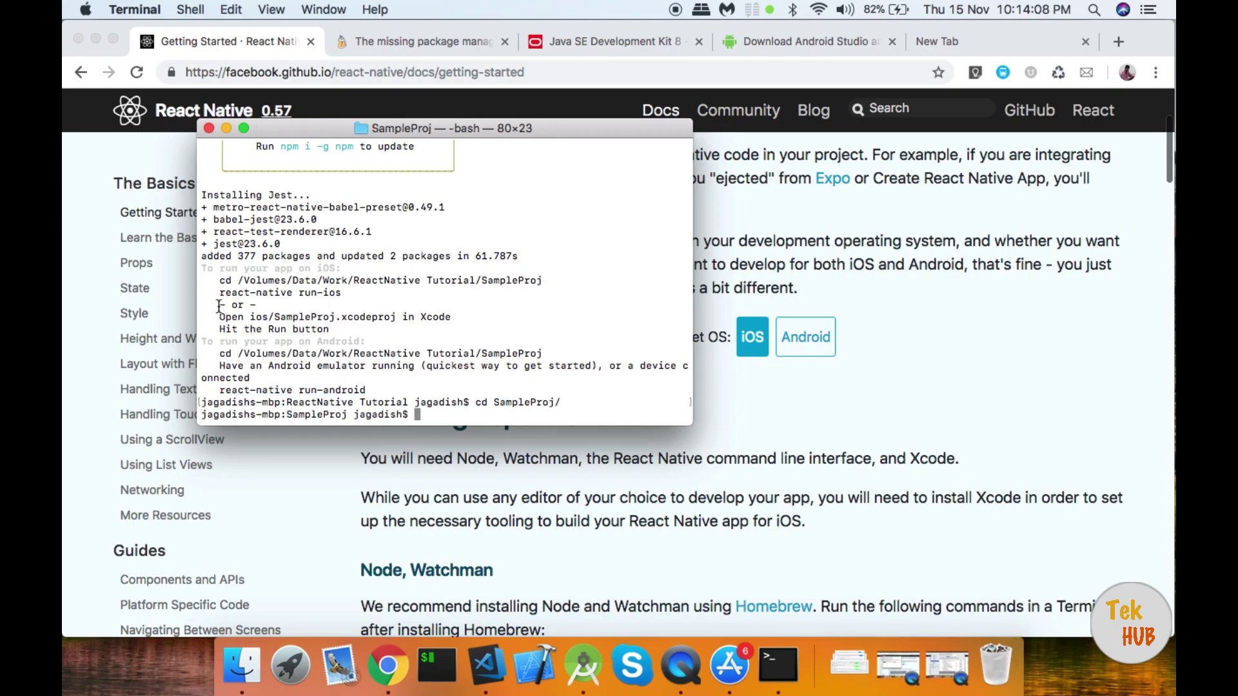
pyautogui.moveTo(219, 293); pyautogui.dragTo(342, 291)
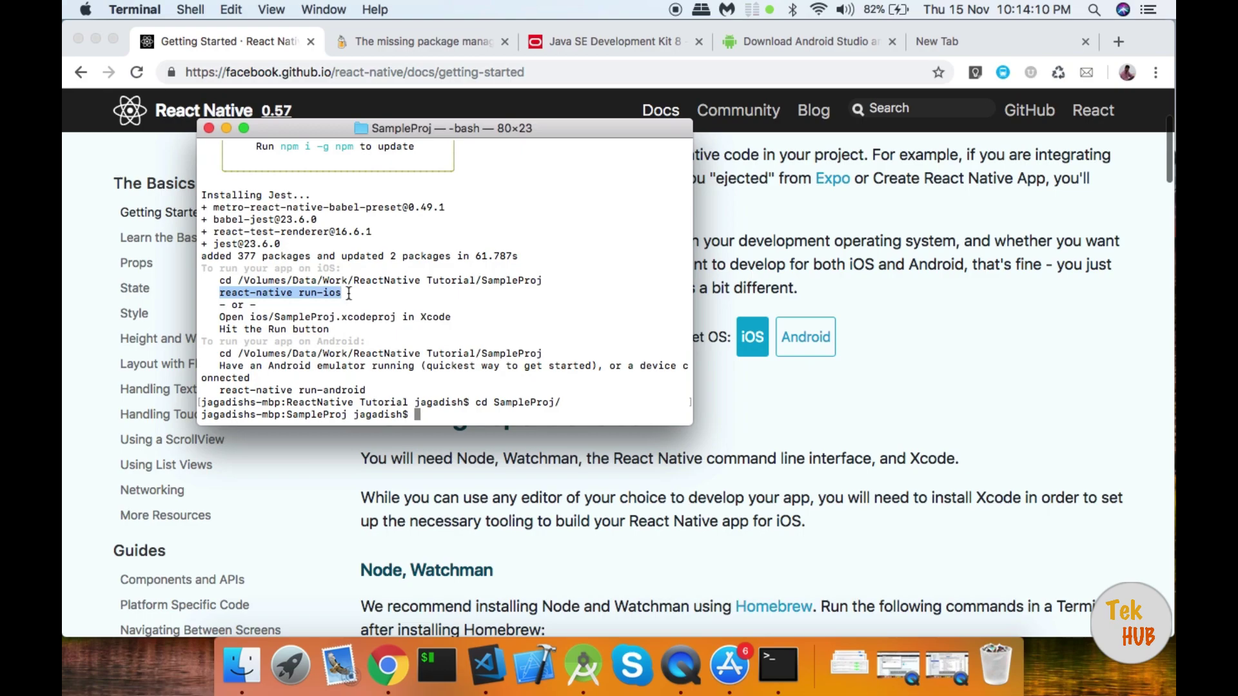
# Step: Switch to Visual Studio Code and expand the android folder of SampleProj
pyautogui.click(486, 664)
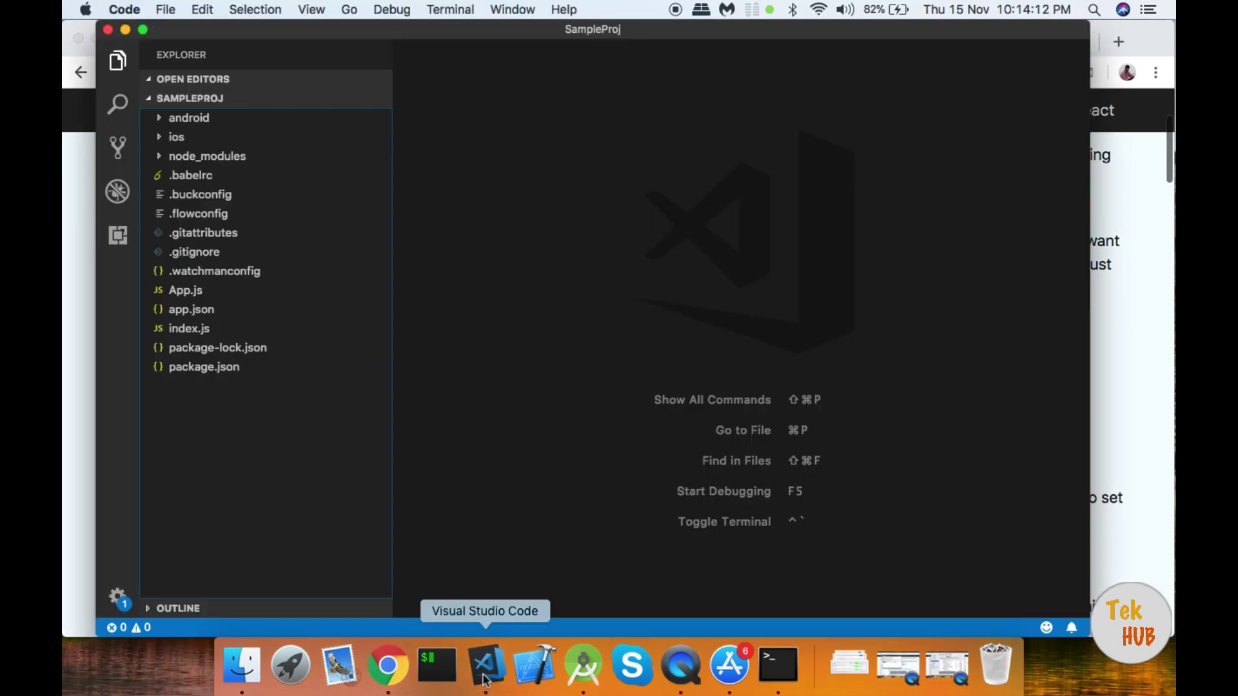
pyautogui.click(190, 125)
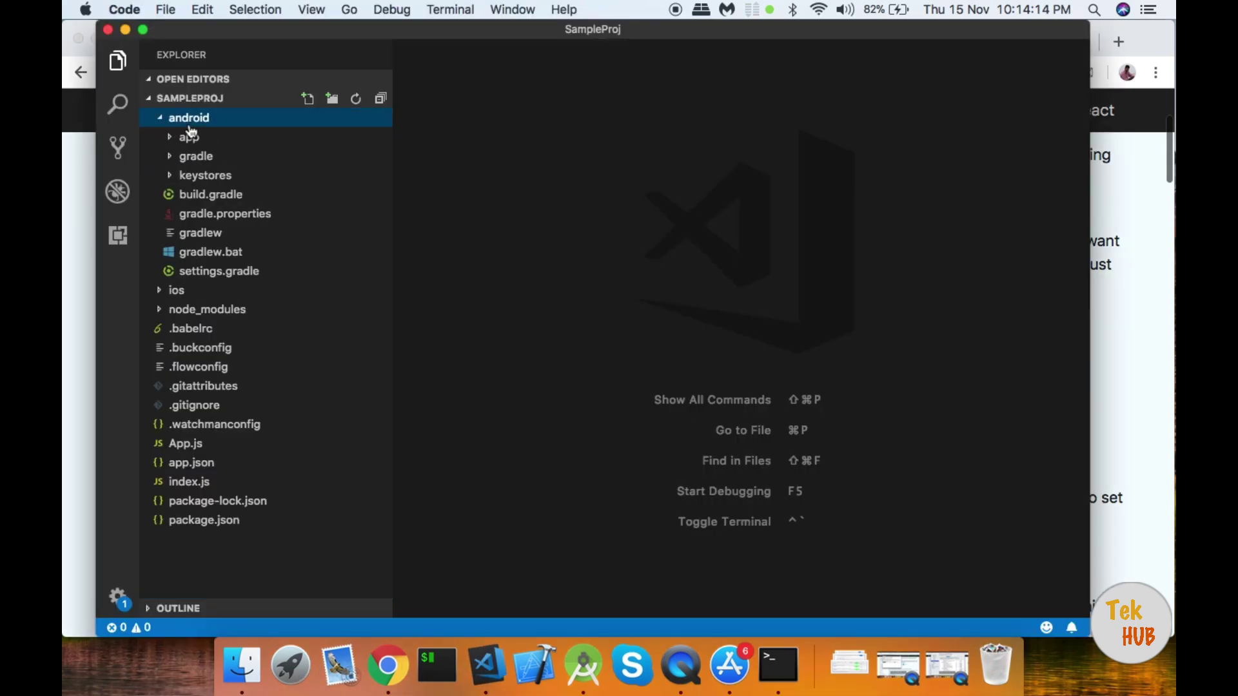
# Step: Collapse the android folder, then look inside the ios and node_modules folders of SampleProj and collapse them again
pyautogui.click(189, 120)
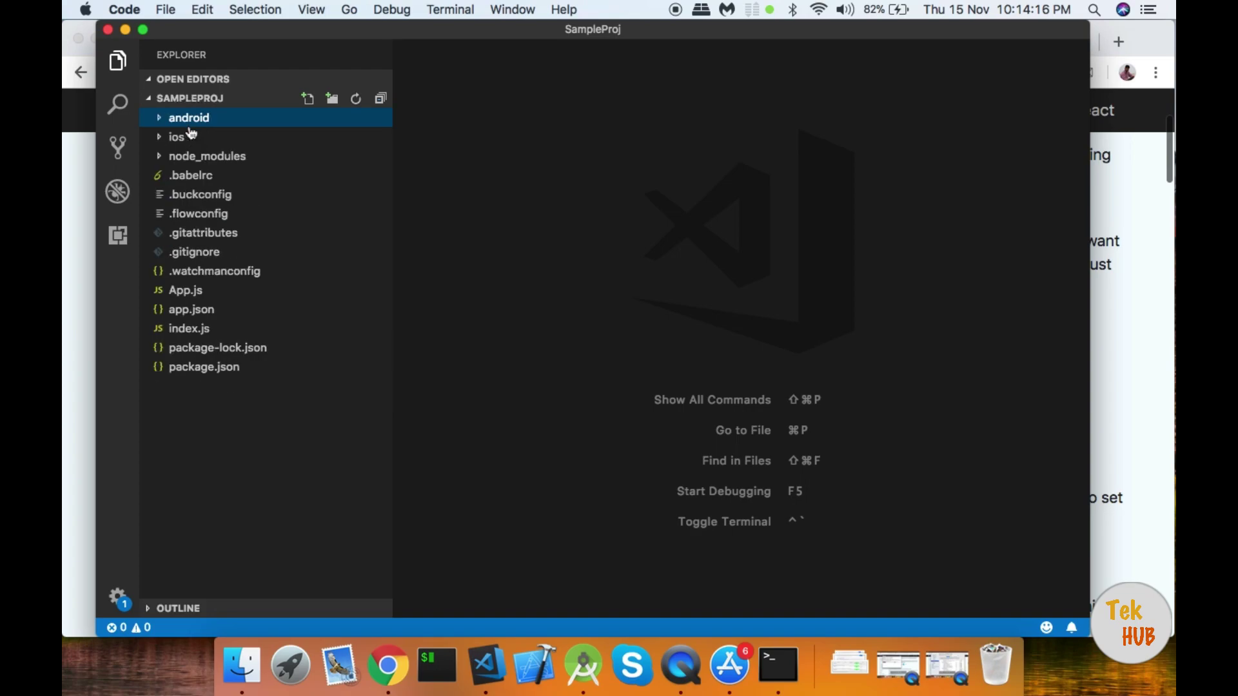
pyautogui.click(187, 145)
pyautogui.click(187, 145)
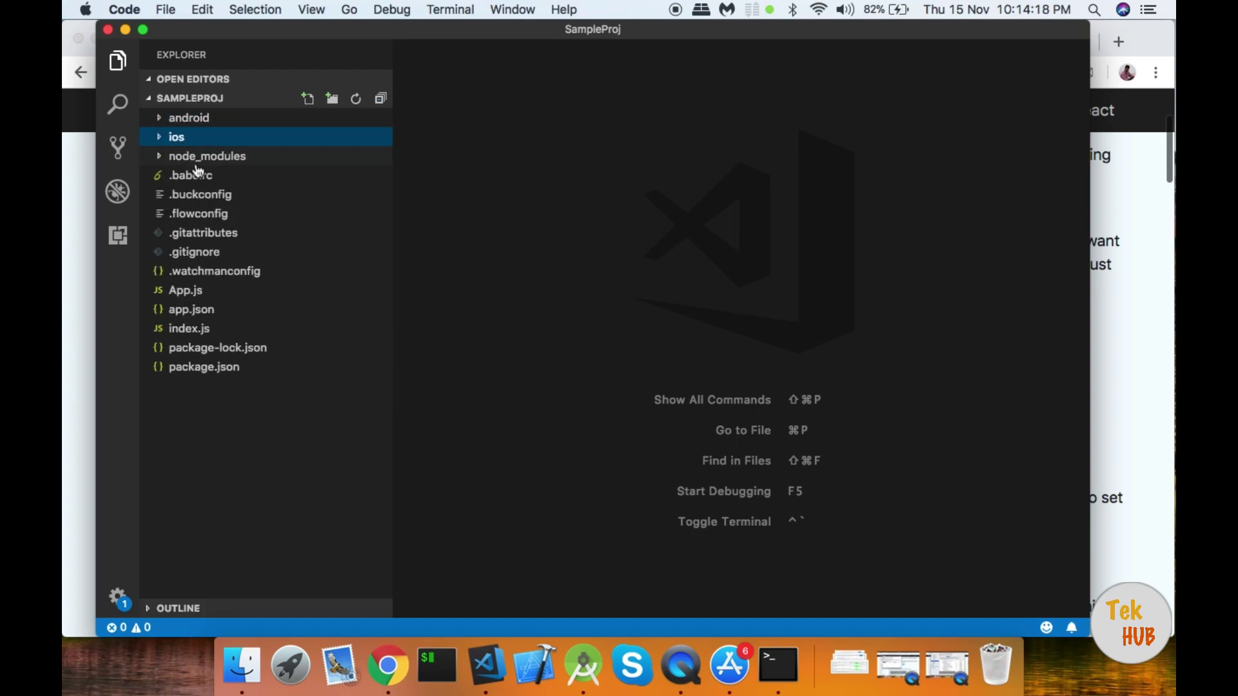
pyautogui.click(198, 161)
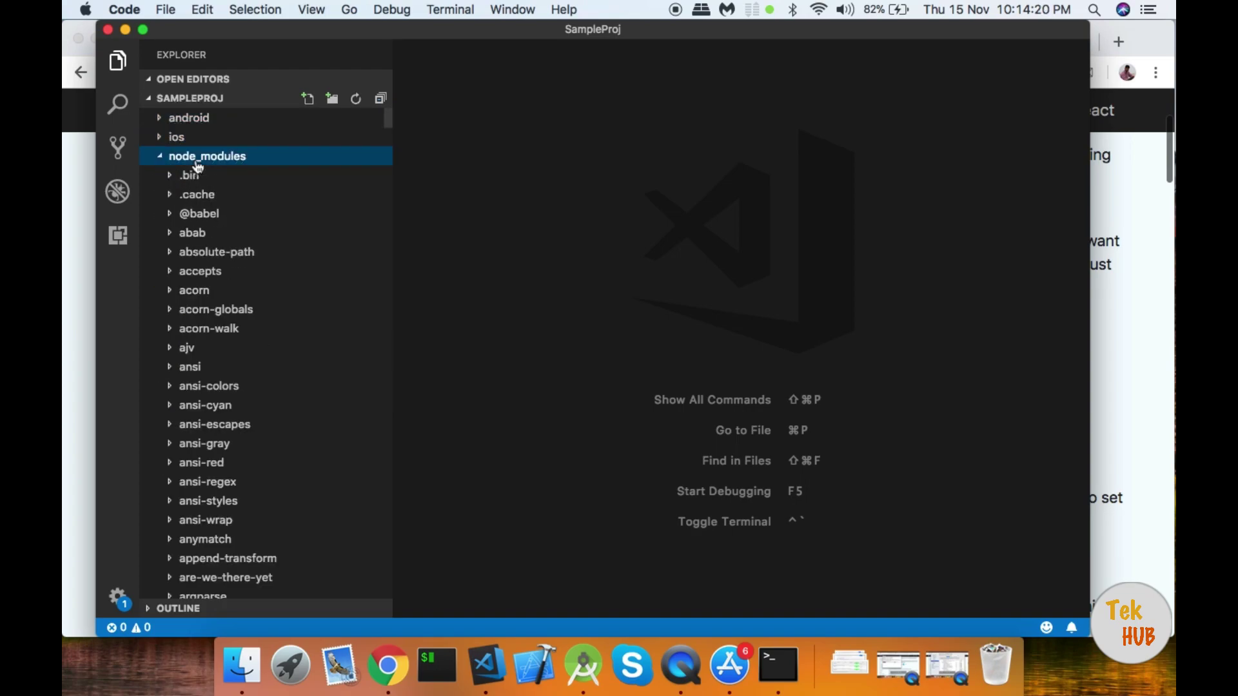
pyautogui.click(198, 161)
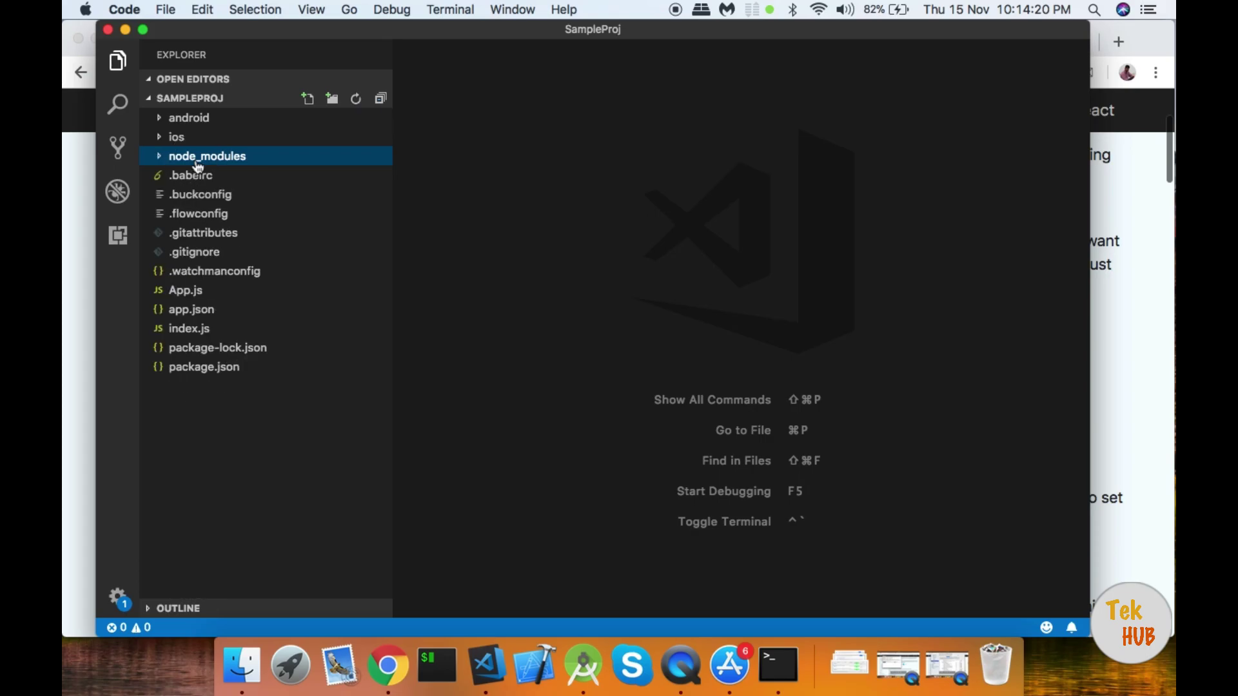
# Step: Open package.json and highlight its dependencies block with the react and react-native entries
pyautogui.click(206, 368)
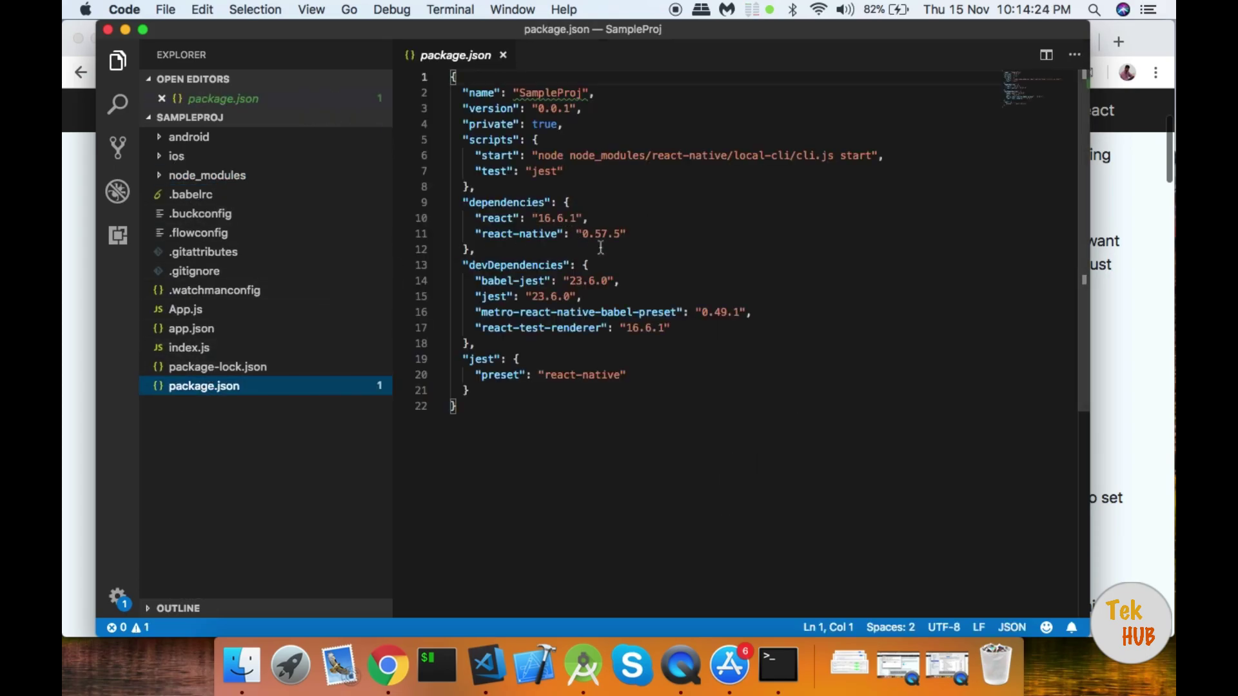
pyautogui.click(641, 260)
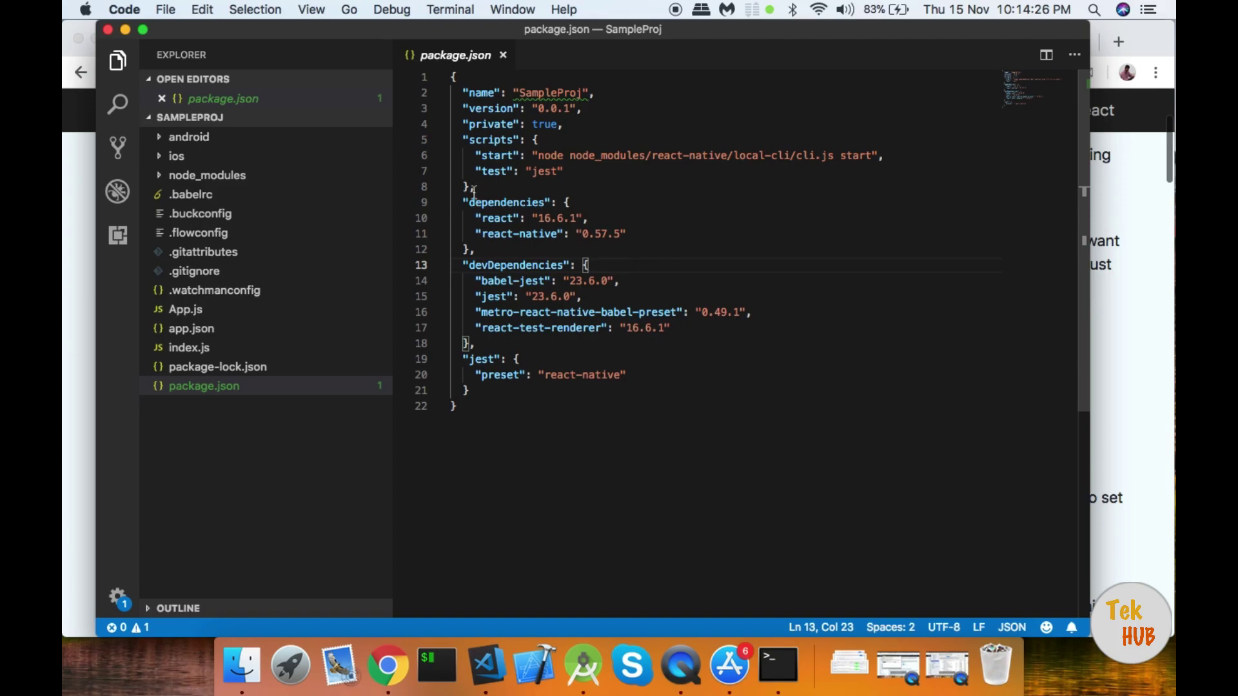
pyautogui.moveTo(476, 187); pyautogui.dragTo(506, 246)
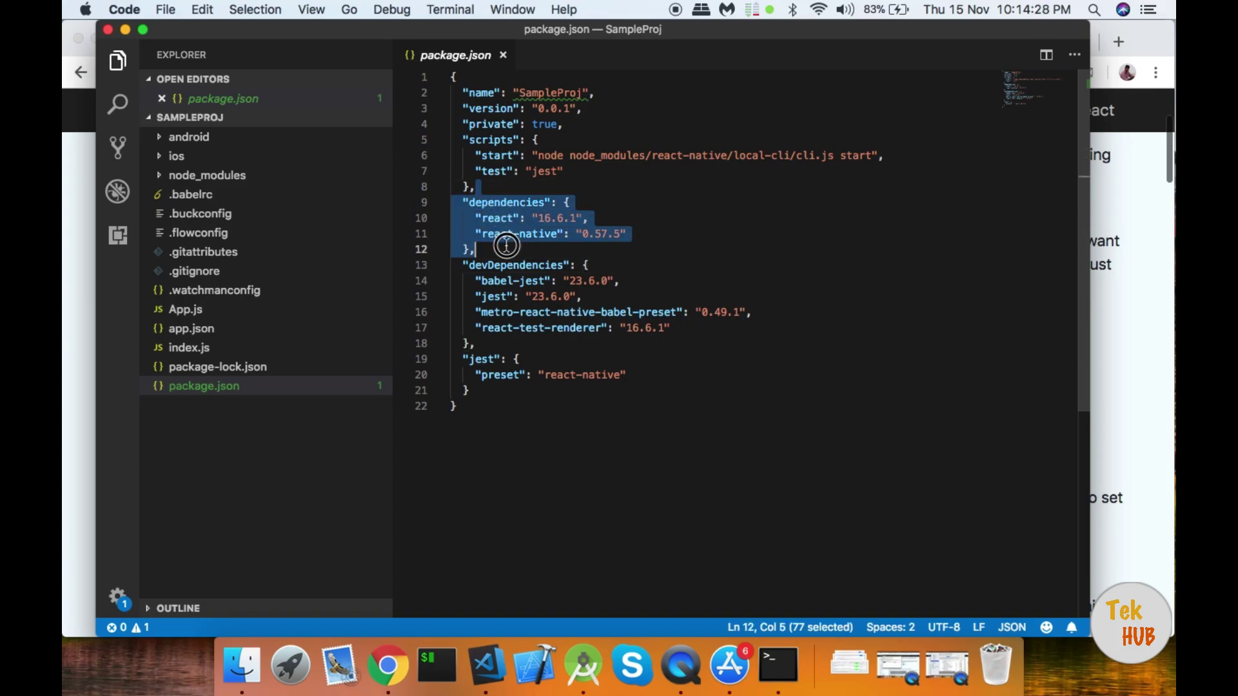
pyautogui.doubleClick(528, 234)
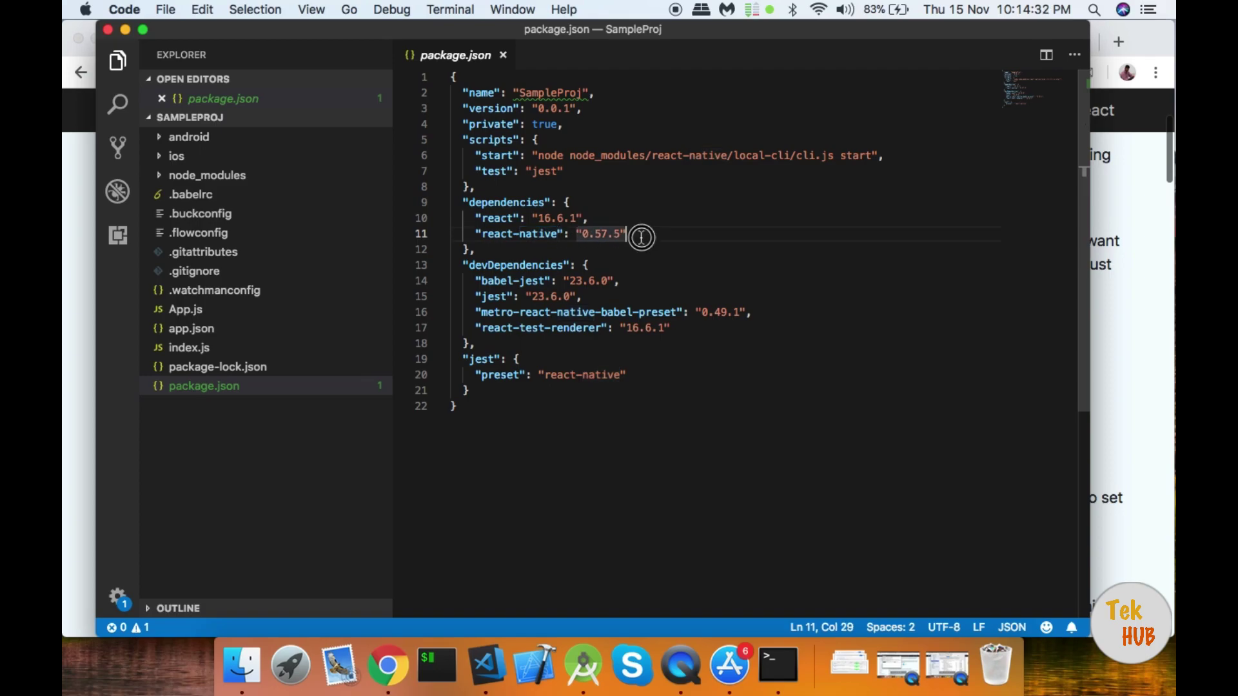
pyautogui.moveTo(641, 235); pyautogui.dragTo(620, 183)
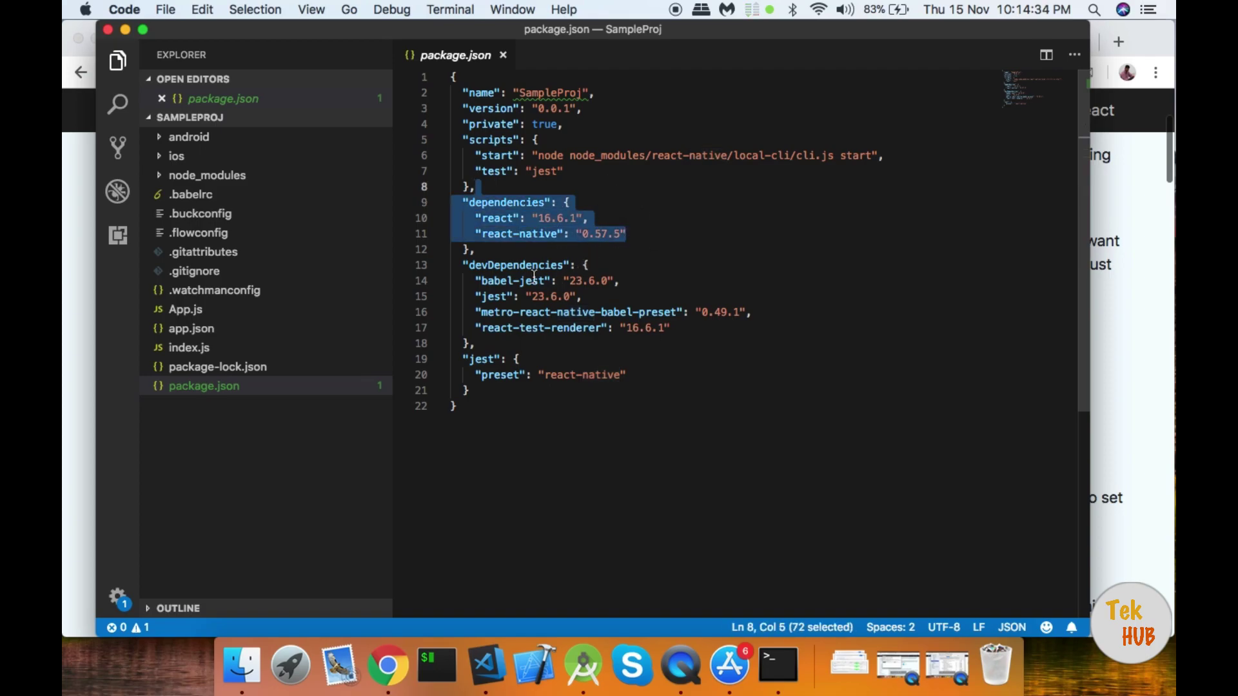
# Step: Highlight the devDependencies block in package.json and examine its jest and react-test-renderer entries
pyautogui.moveTo(481, 251); pyautogui.dragTo(498, 342)
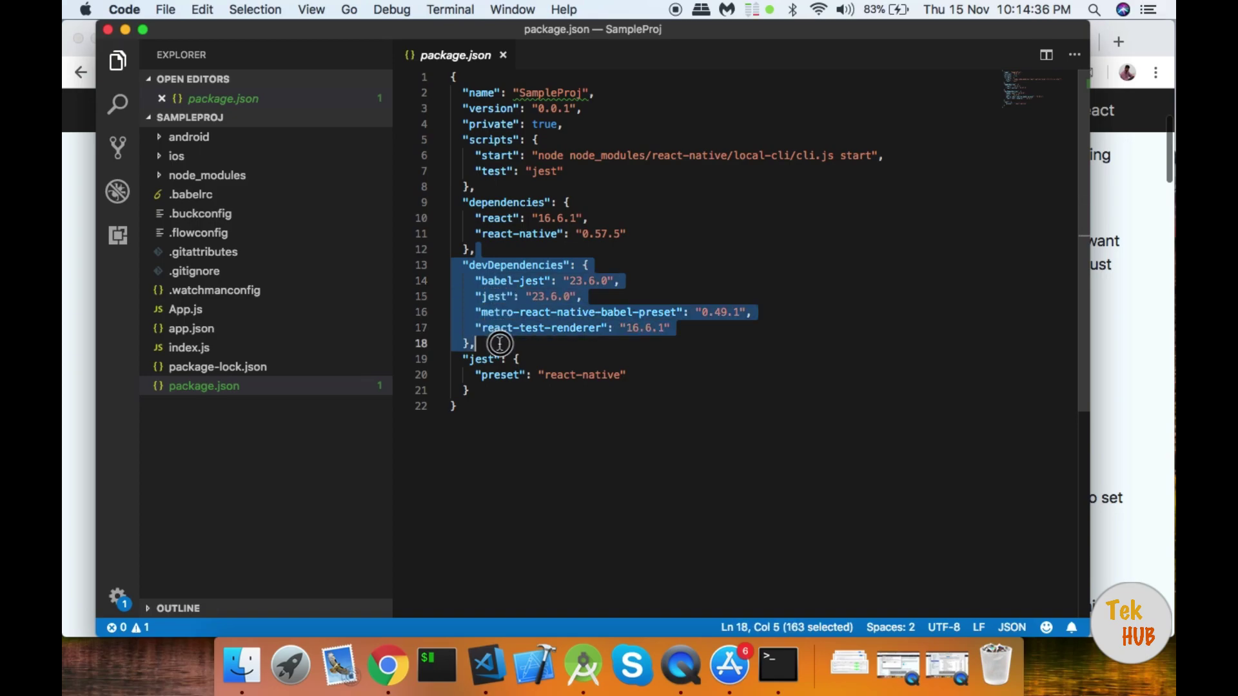
pyautogui.tripleClick(498, 294)
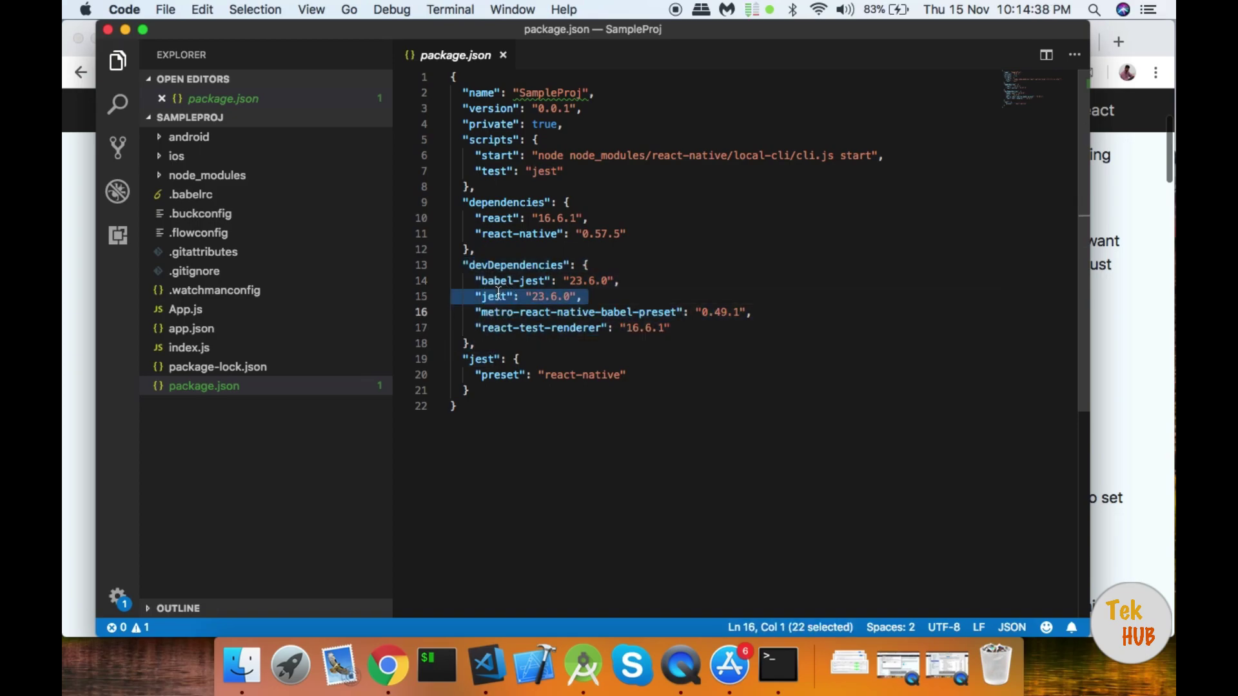
pyautogui.click(569, 328)
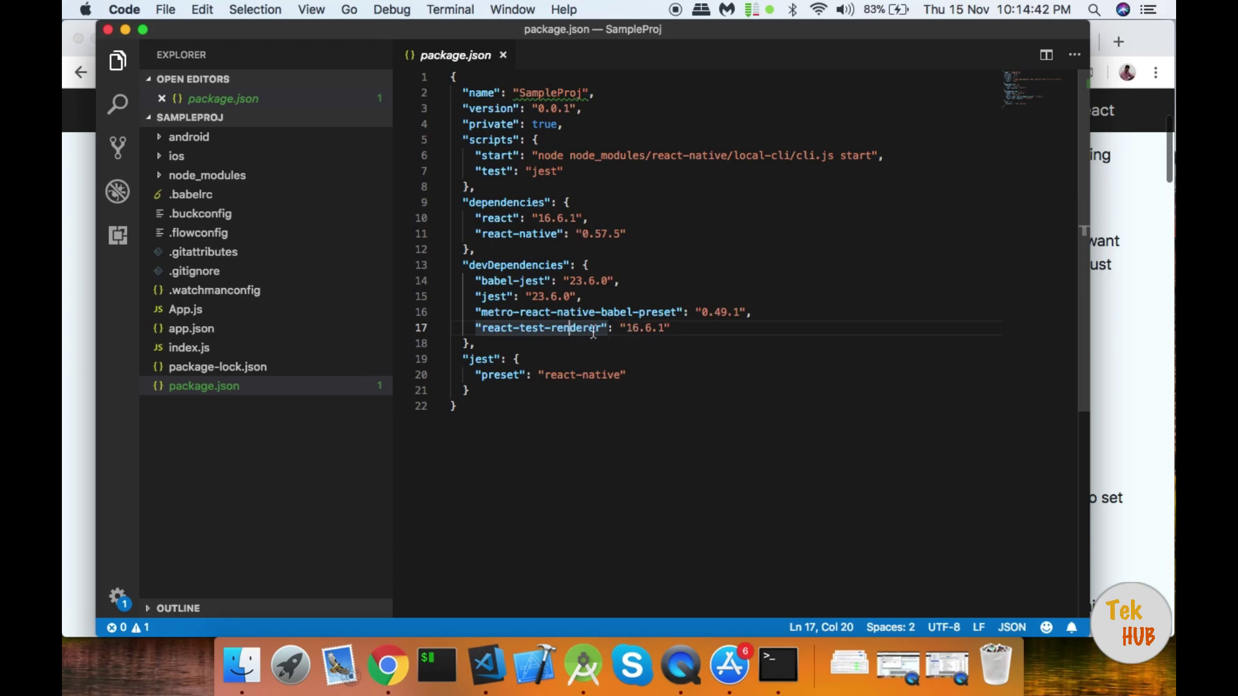
pyautogui.moveTo(597, 332)
# Step: Highlight the scripts block in package.json and examine its start and test entries
pyautogui.click(504, 155)
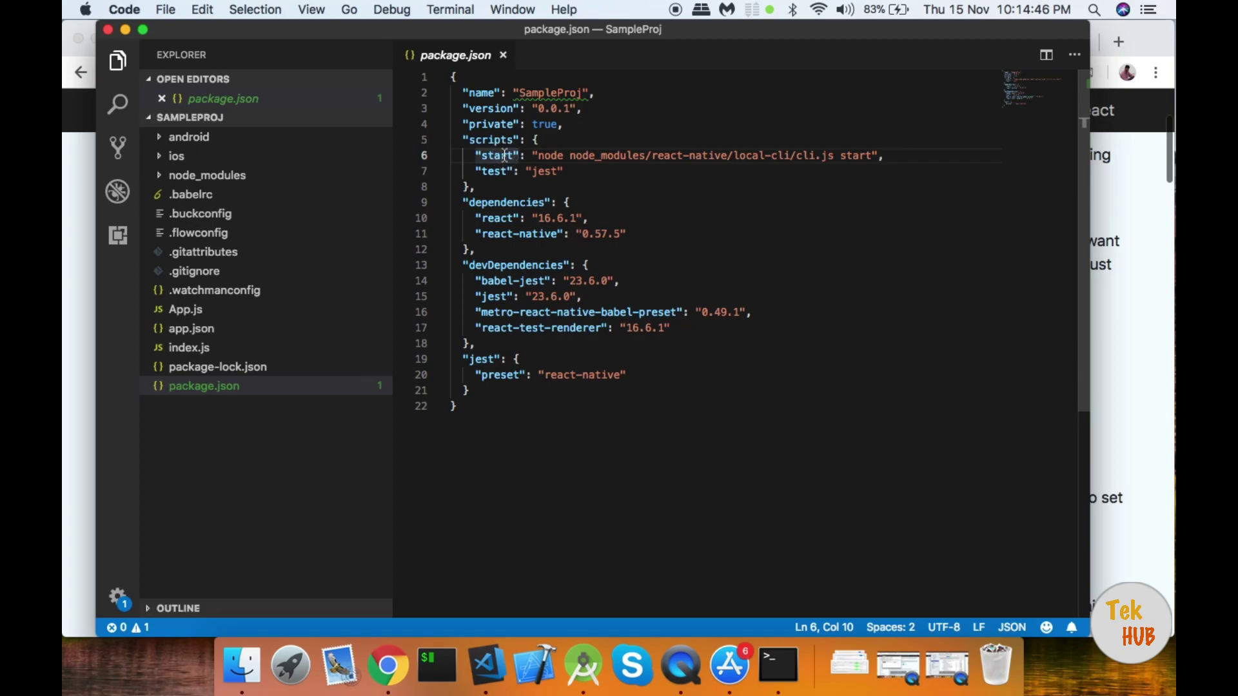
pyautogui.moveTo(462, 139); pyautogui.dragTo(468, 183)
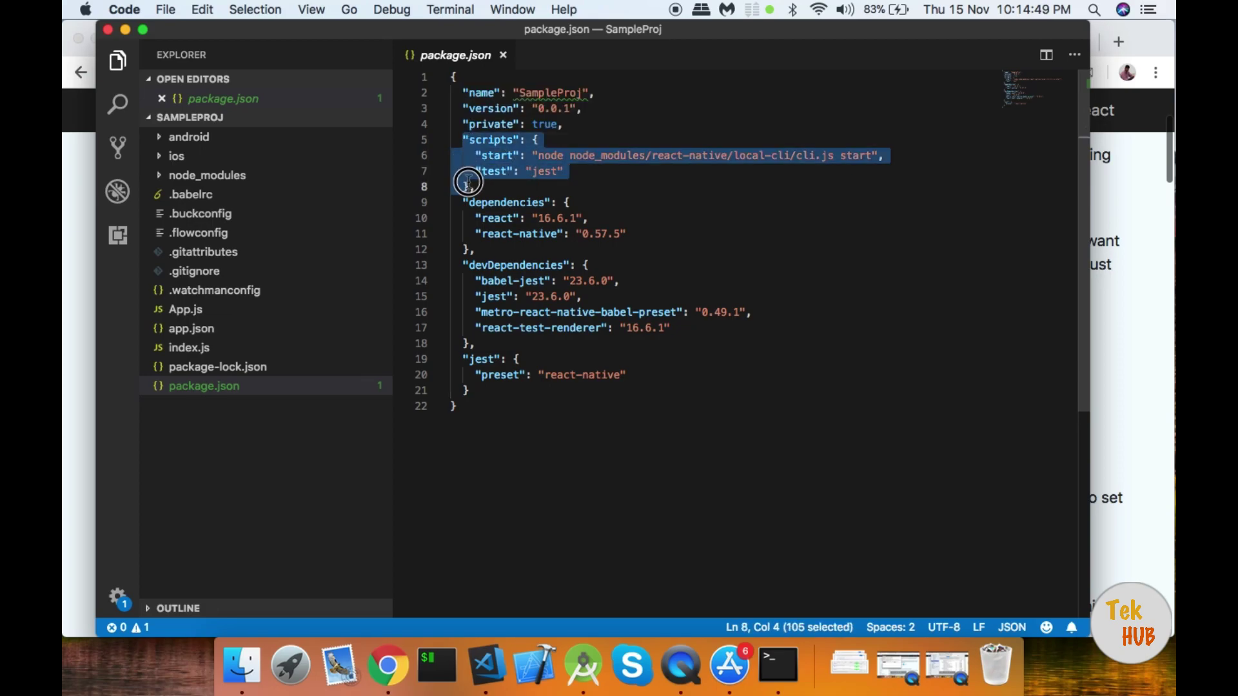
pyautogui.doubleClick(505, 157)
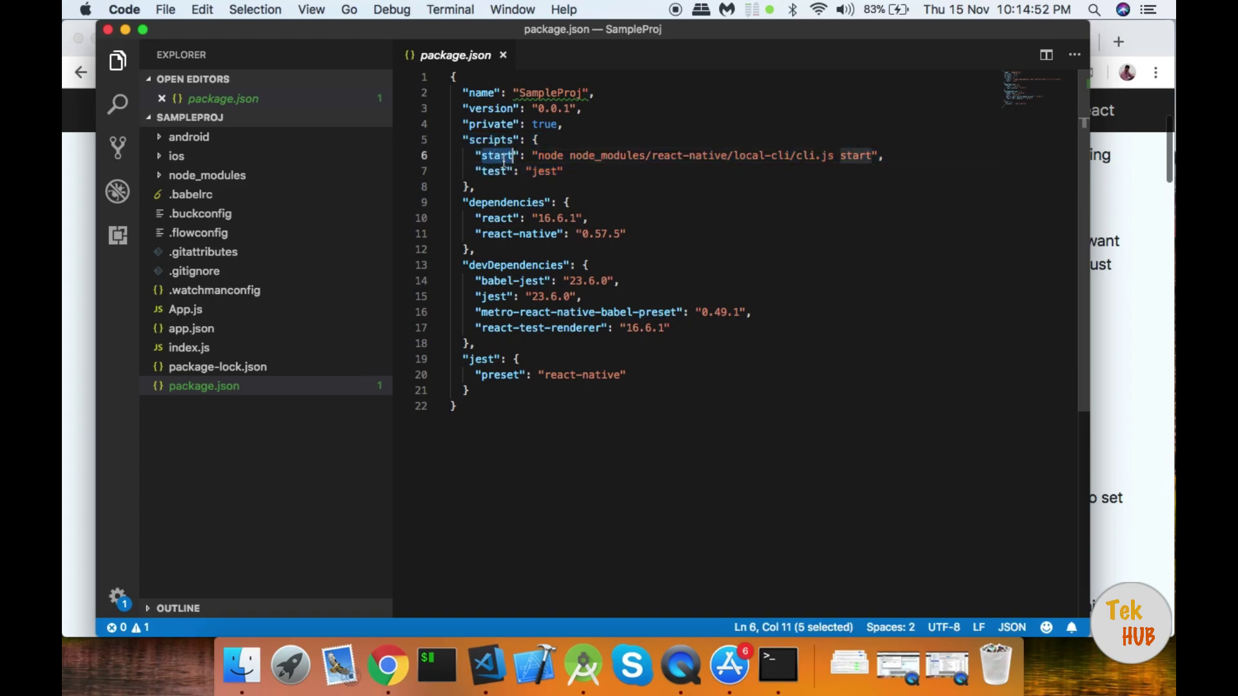
pyautogui.click(575, 176)
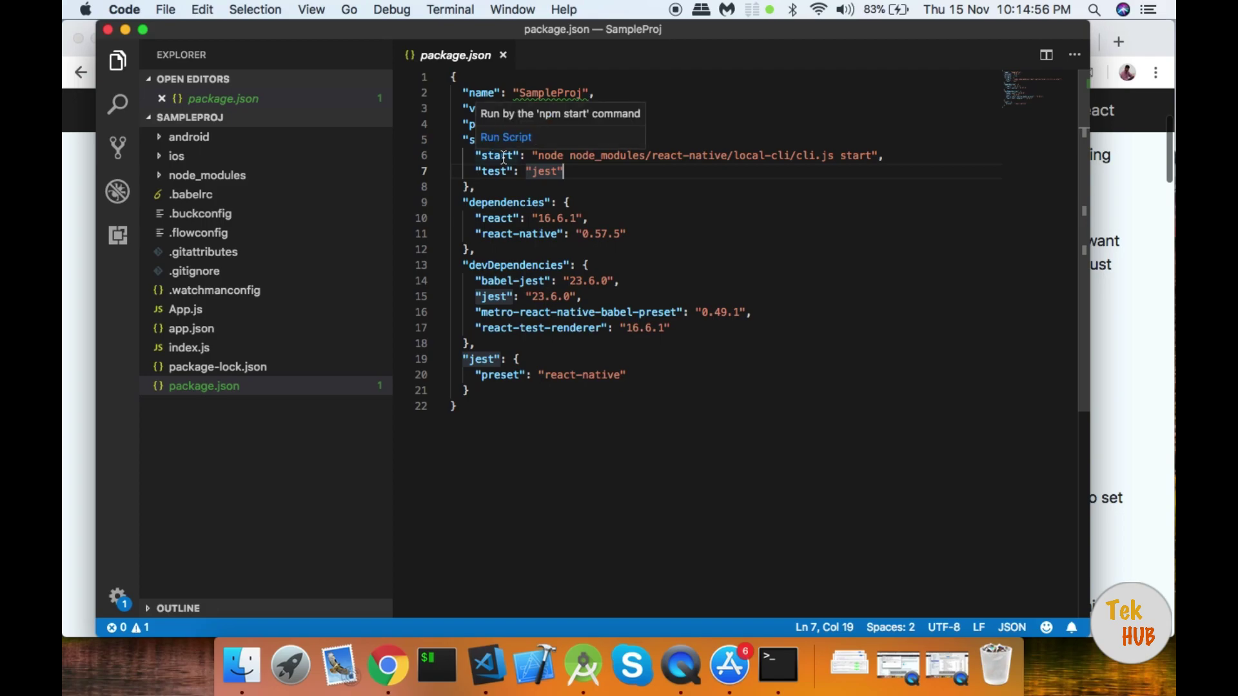
# Step: Highlight the start script's command, node node_modules/react-native/local-cli/cli.js start, in package.json
pyautogui.moveTo(537, 160); pyautogui.dragTo(877, 153)
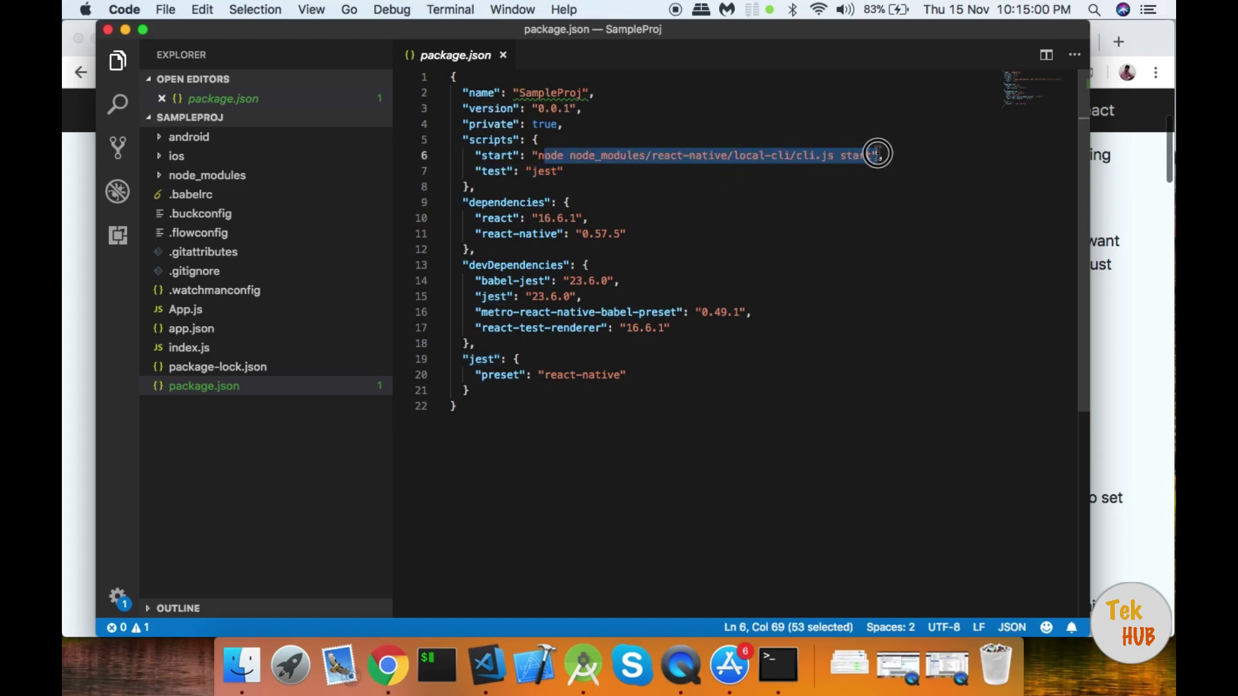
pyautogui.click(859, 157)
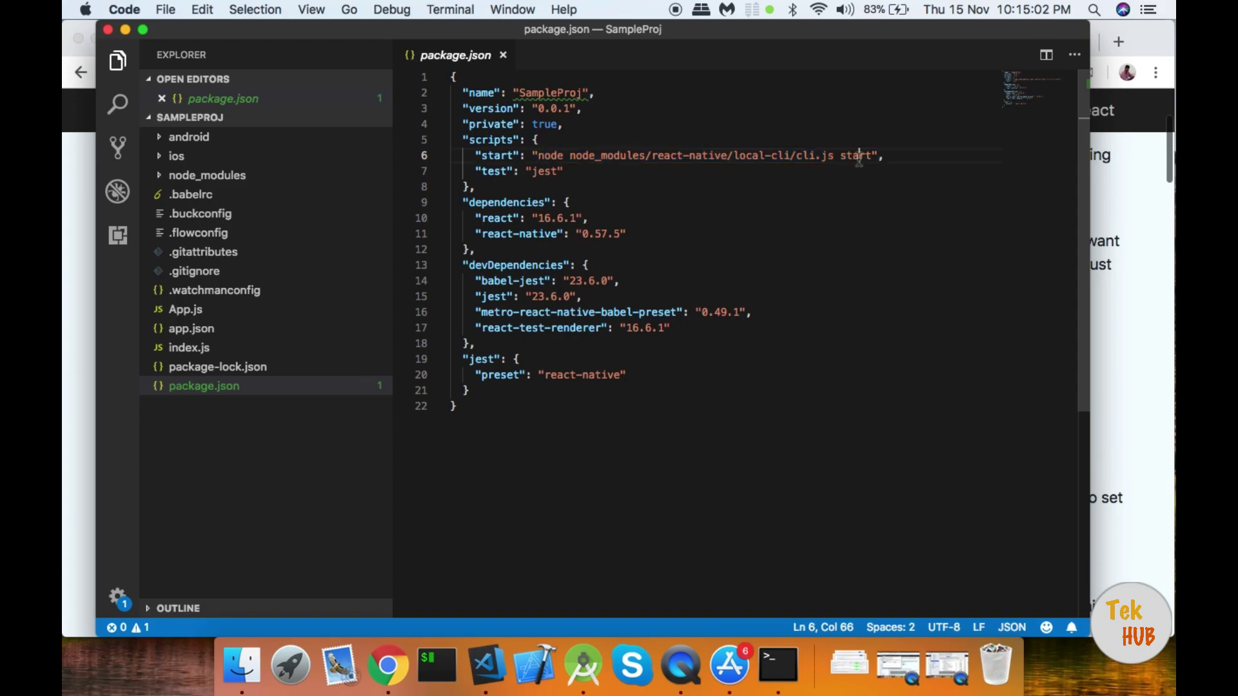
pyautogui.moveTo(535, 157); pyautogui.dragTo(873, 153)
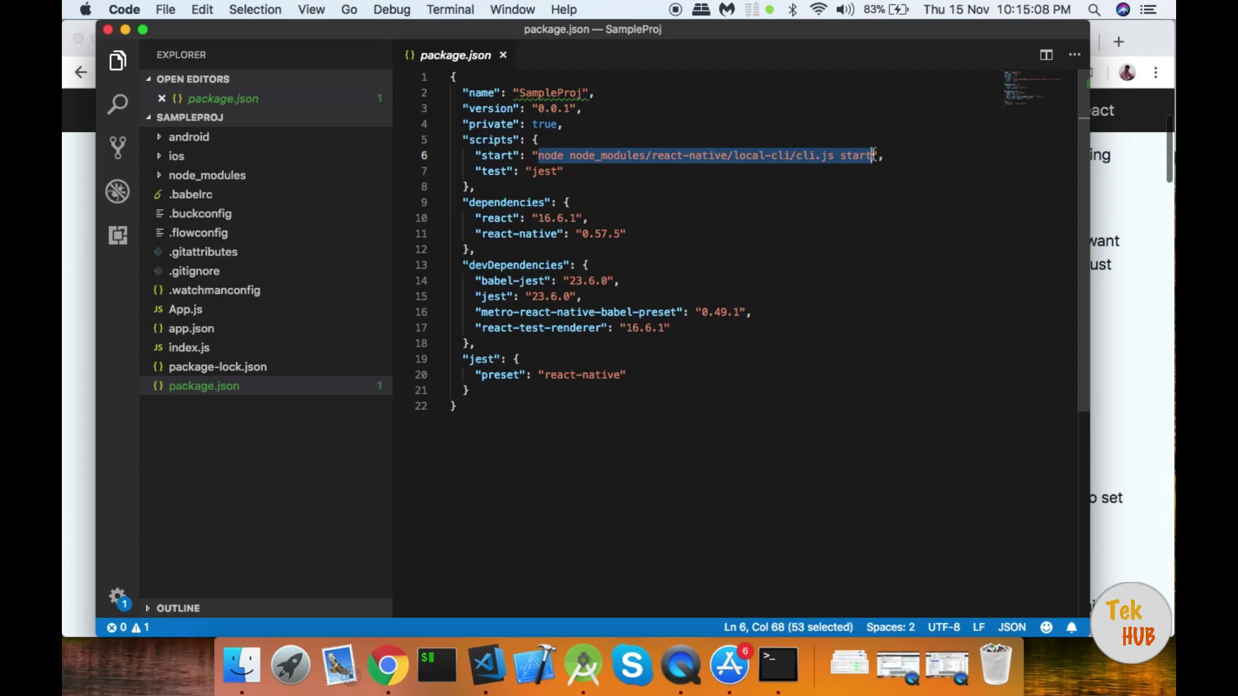